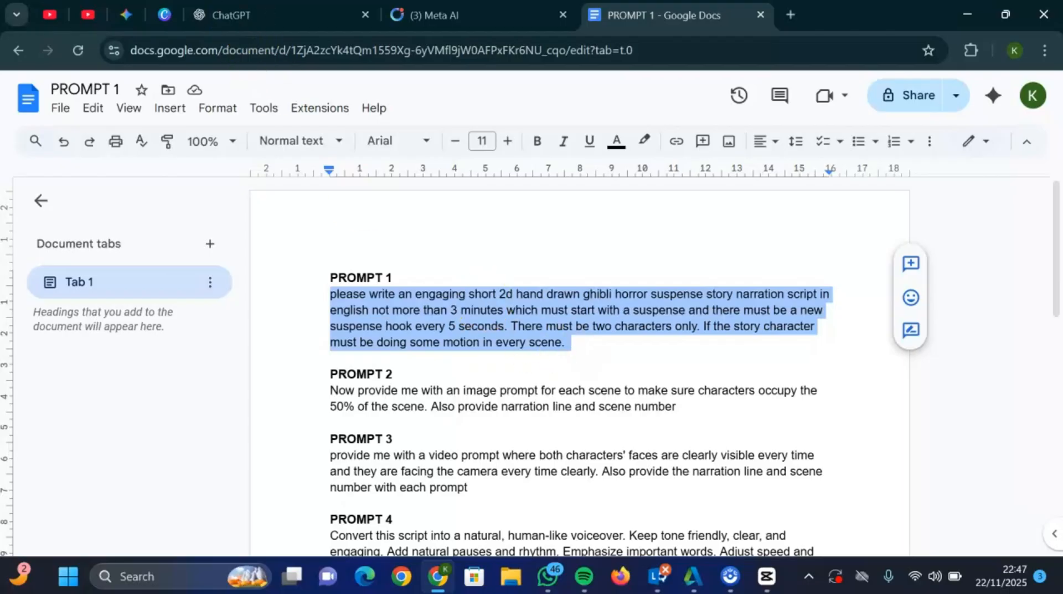
# - Switch to ChatGPT, submit the copied PROMPT 1 asking for a short 2D Ghibli horror suspense narration script, and review the generated script
pyautogui.click(232, 15)
pyautogui.click(380, 299)
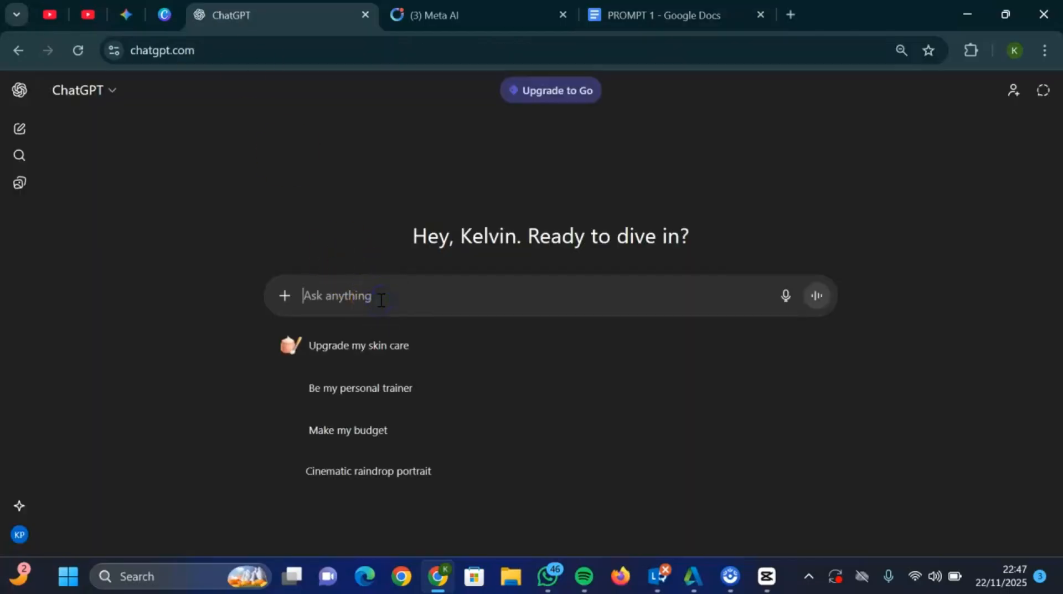
pyautogui.write('please write an engaging short 2d hand drawn ghibli horror suspense story narration script in english not more than 3 minutes which must start with a suspense and there must be a new suspense hook every 5 seconds. There must be two characters only. If the story character must be doing some motion in every scene.')
pyautogui.click(306, 290)
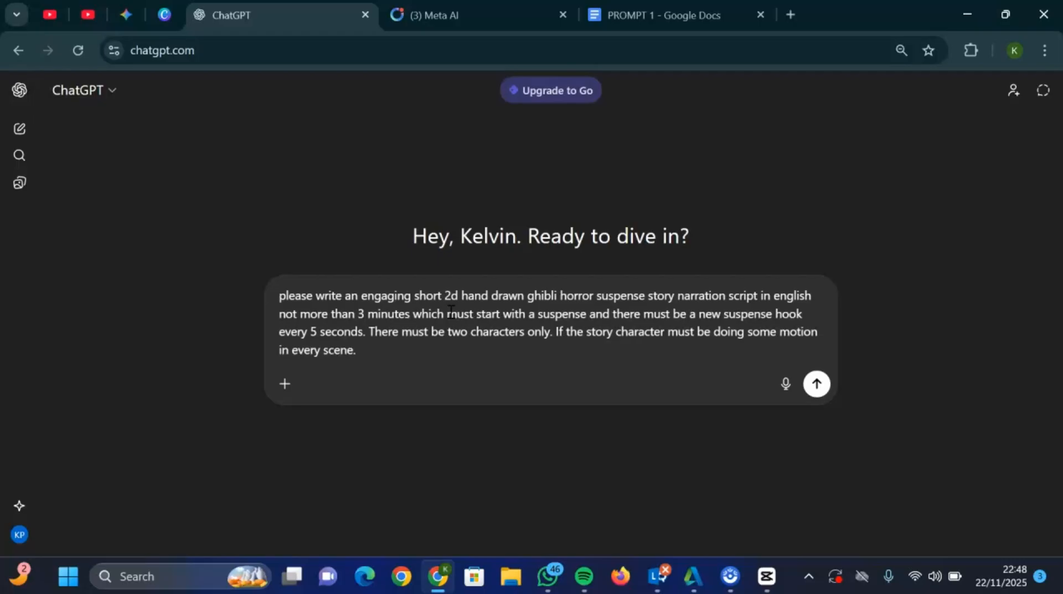
pyautogui.click(817, 385)
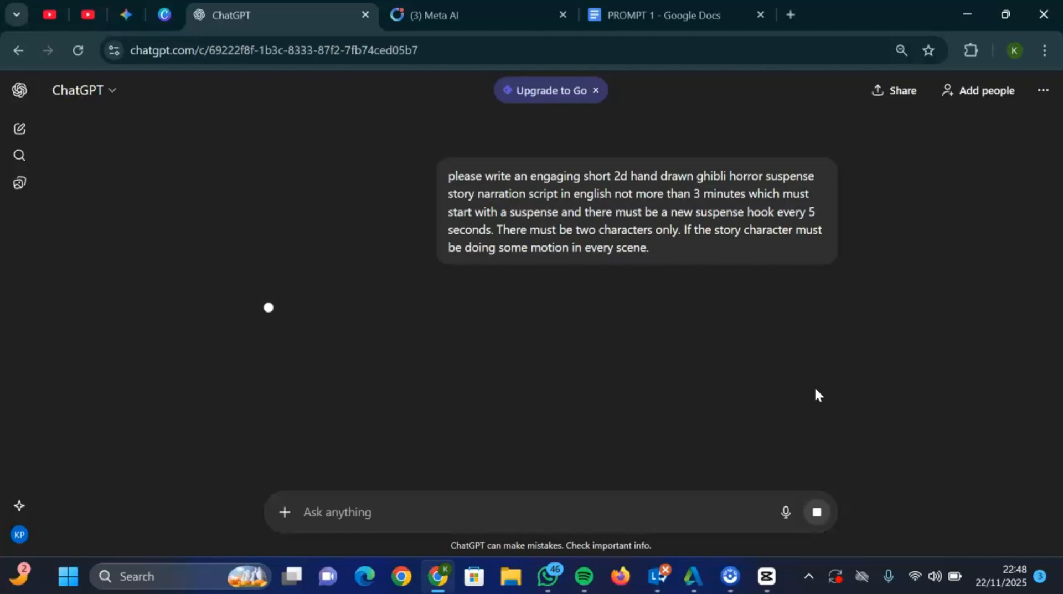
pyautogui.click(239, 294)
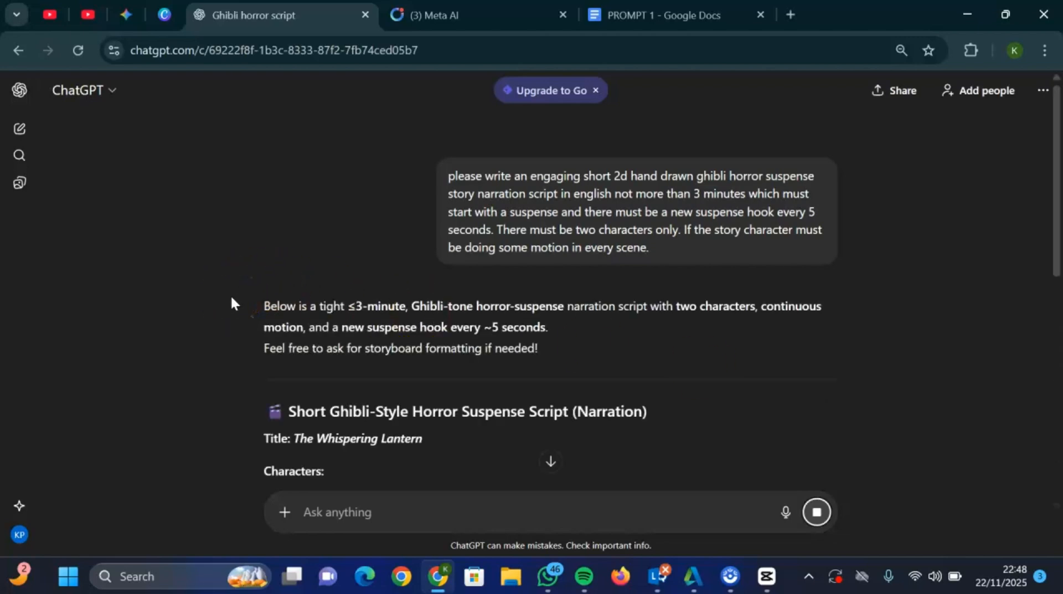
pyautogui.scroll(-5, 231, 299)
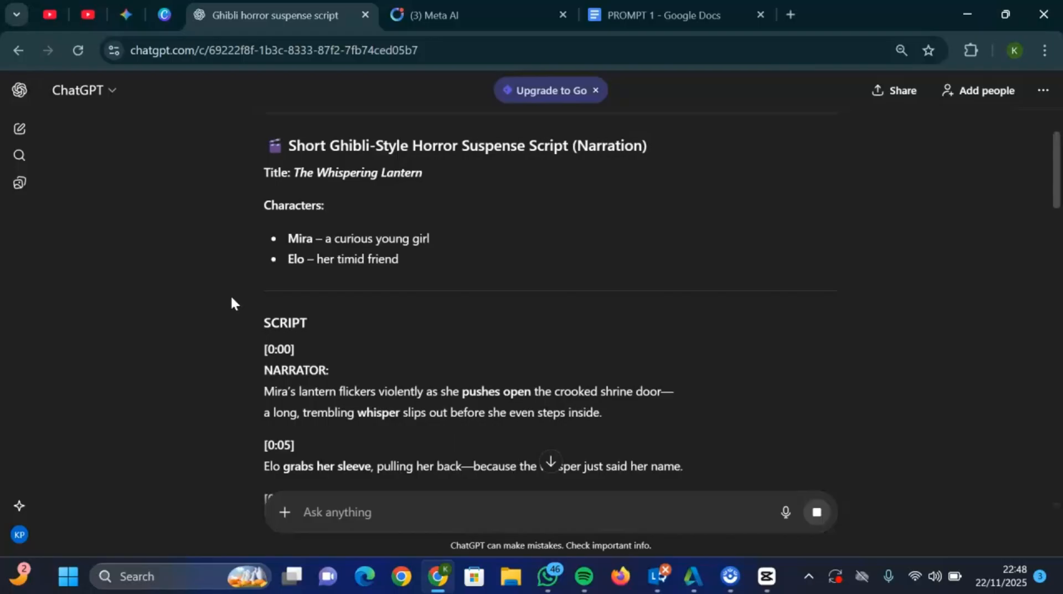
pyautogui.scroll(-4, 230, 303)
pyautogui.scroll(-7, 230, 294)
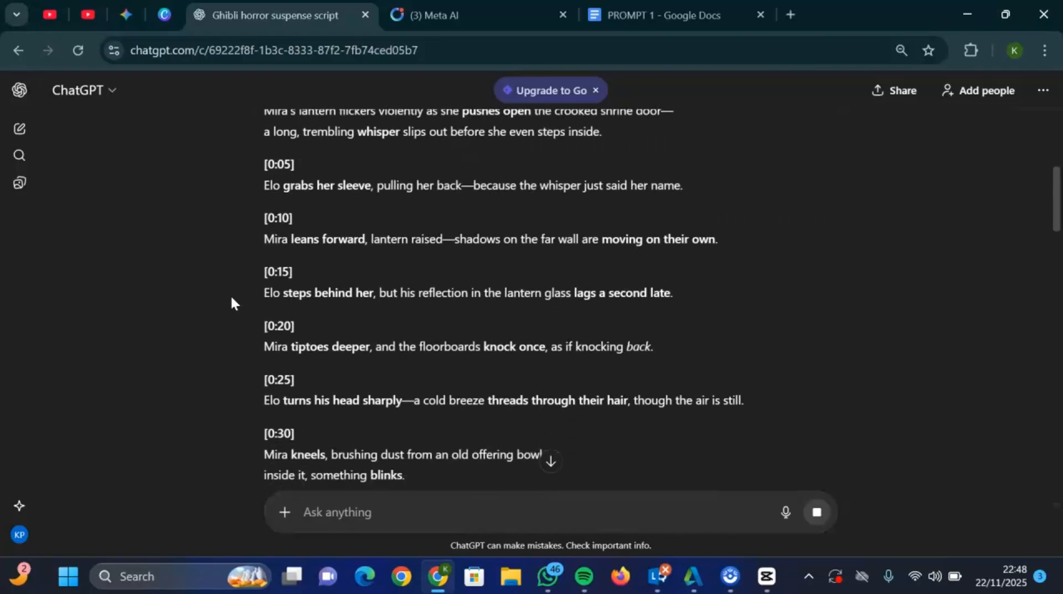
pyautogui.scroll(12, 231, 294)
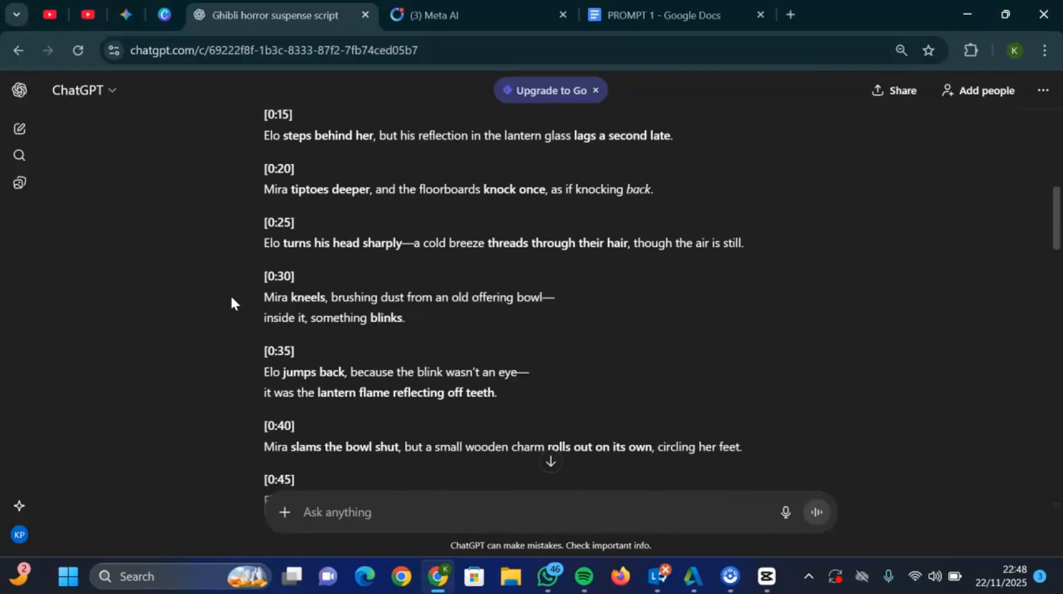
# - Copy the PROMPT 2 text from the Google Docs document, submit it in the ChatGPT conversation, and review the scene-by-scene image prompts
pyautogui.click(652, 8)
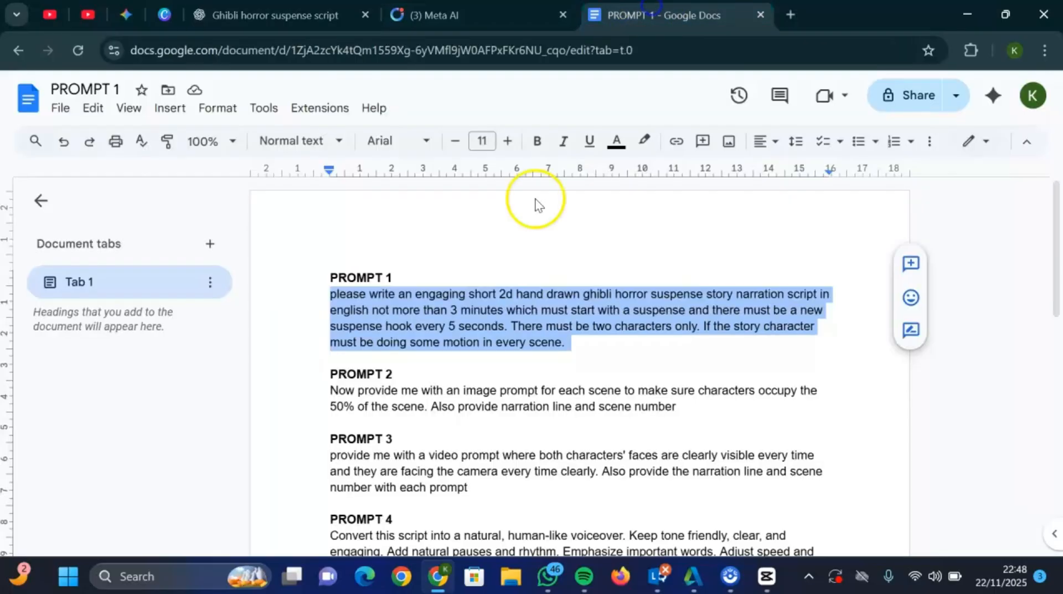
pyautogui.click(340, 390)
pyautogui.moveTo(340, 390); pyautogui.dragTo(708, 403)
pyautogui.hotkey('ctrl', 'c')
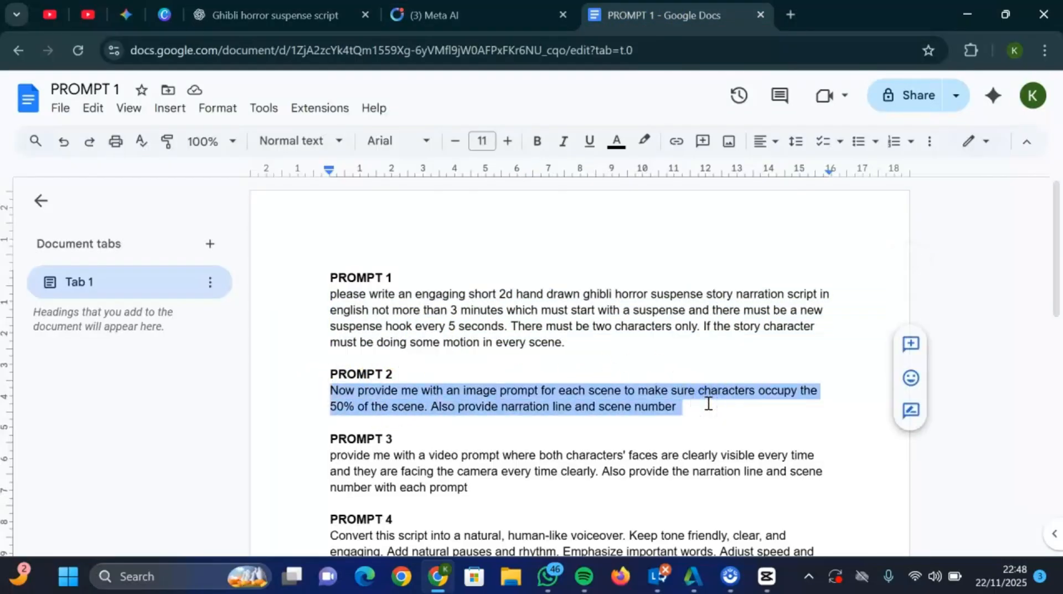
pyautogui.click(262, 13)
pyautogui.click(405, 508)
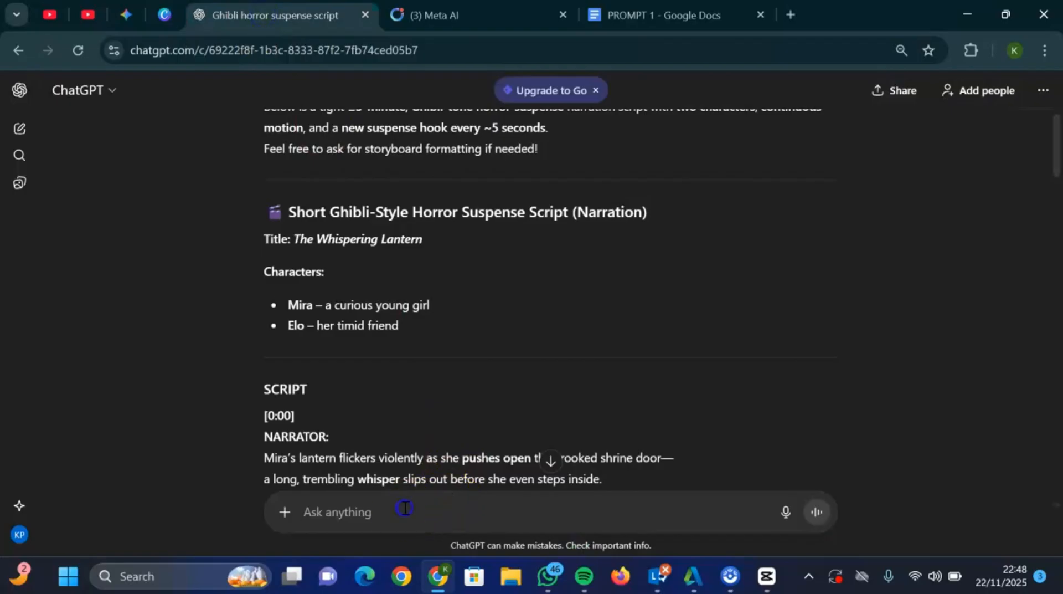
pyautogui.hotkey('ctrl', 'v')
pyautogui.click(333, 459)
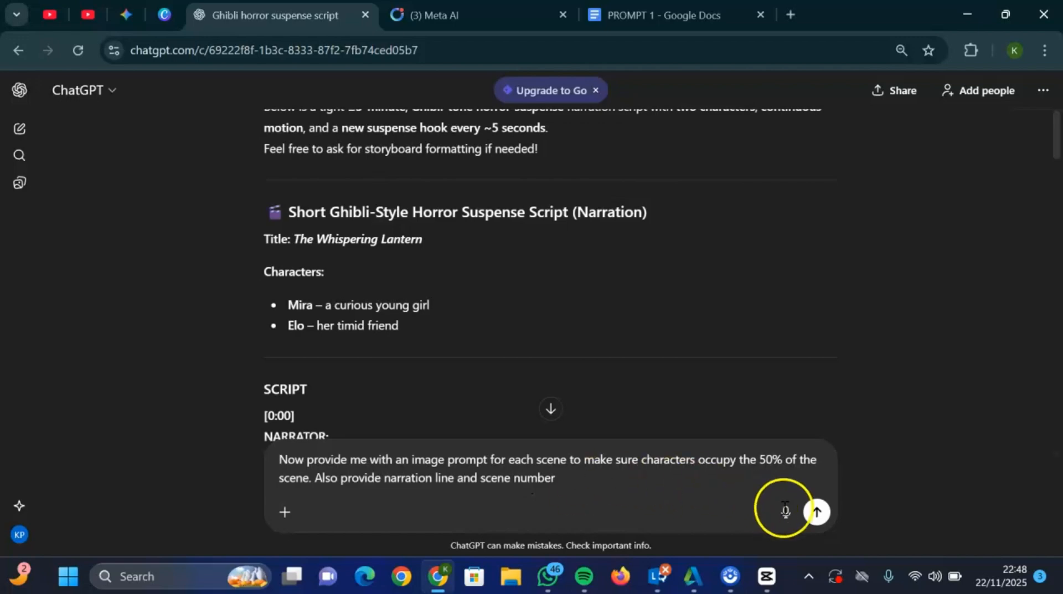
pyautogui.click(817, 511)
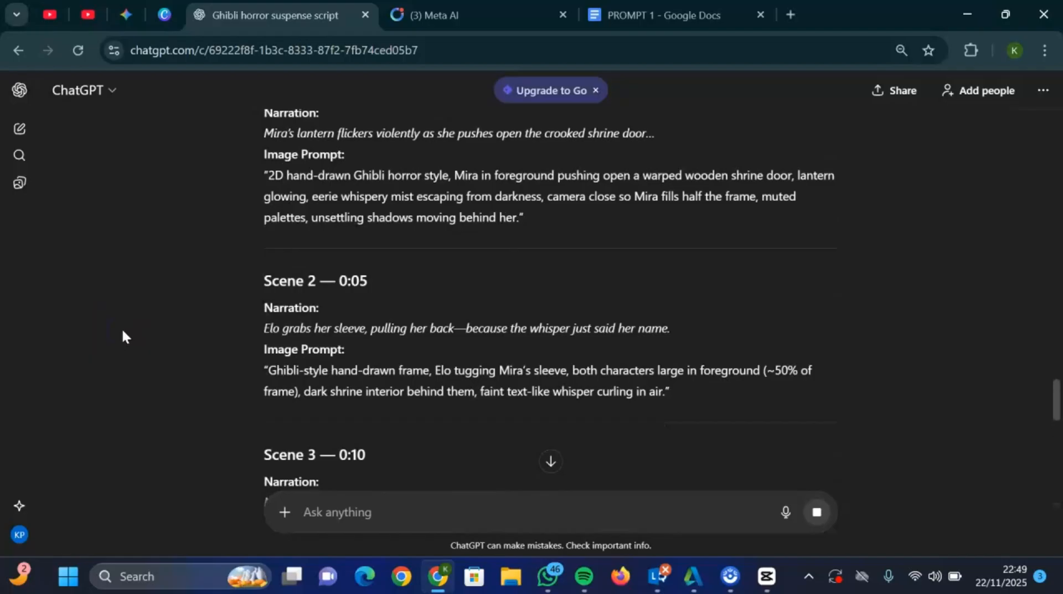
pyautogui.scroll(4, 121, 327)
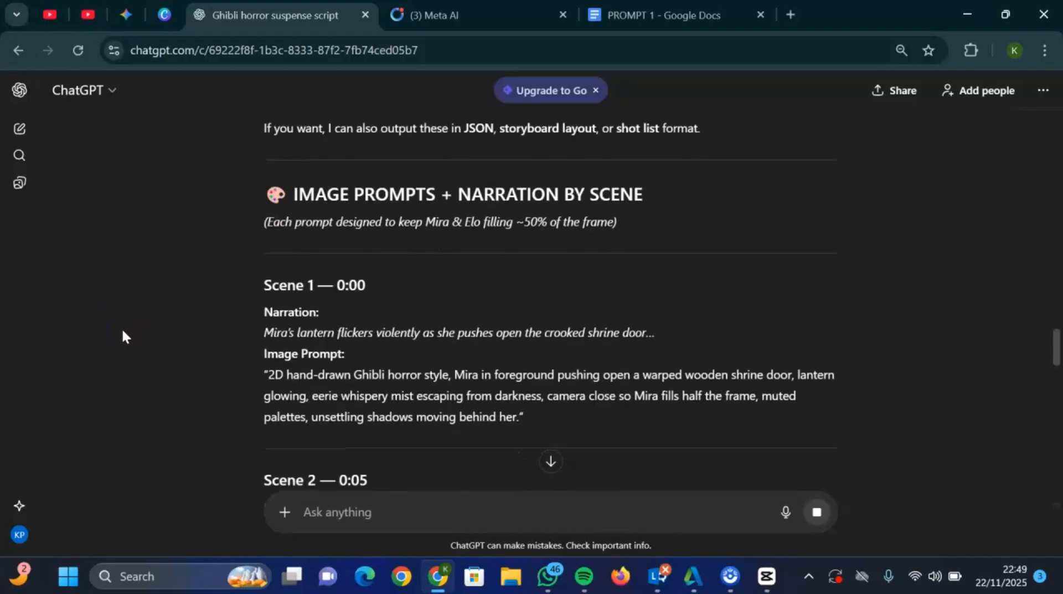
pyautogui.scroll(-10, 122, 327)
pyautogui.scroll(7, 121, 327)
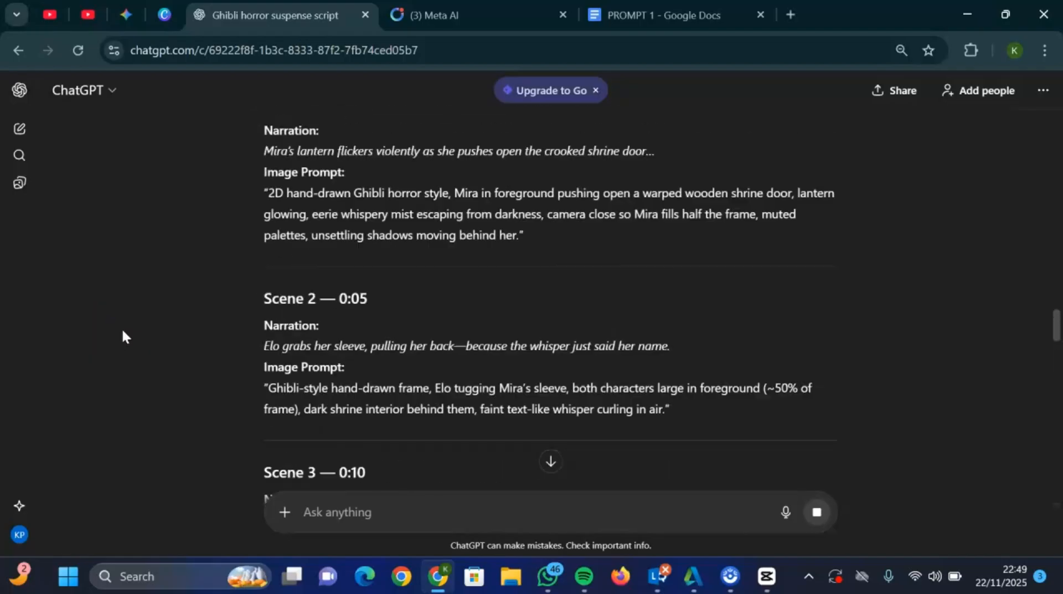
pyautogui.scroll(4, 122, 330)
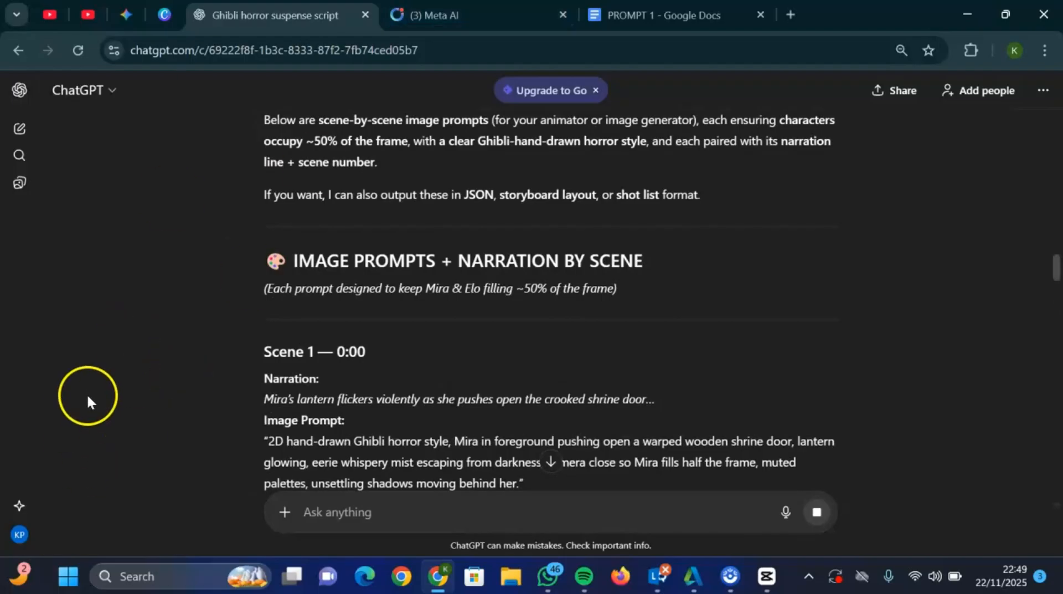
# - Switch to Meta AI's Create page and set the output to Image with a 16:9 aspect ratio
pyautogui.click(467, 14)
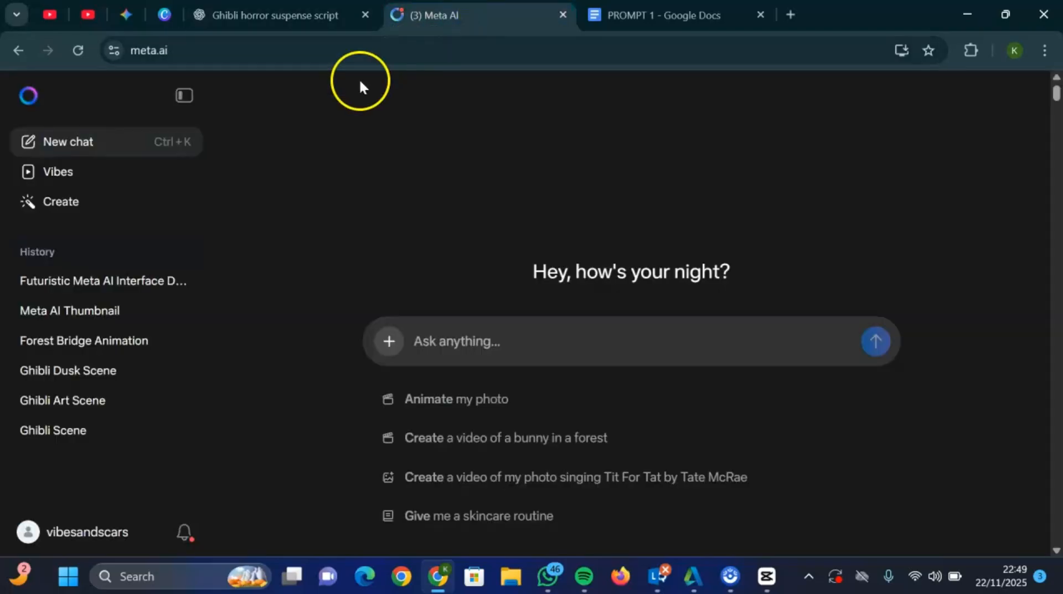
pyautogui.click(65, 203)
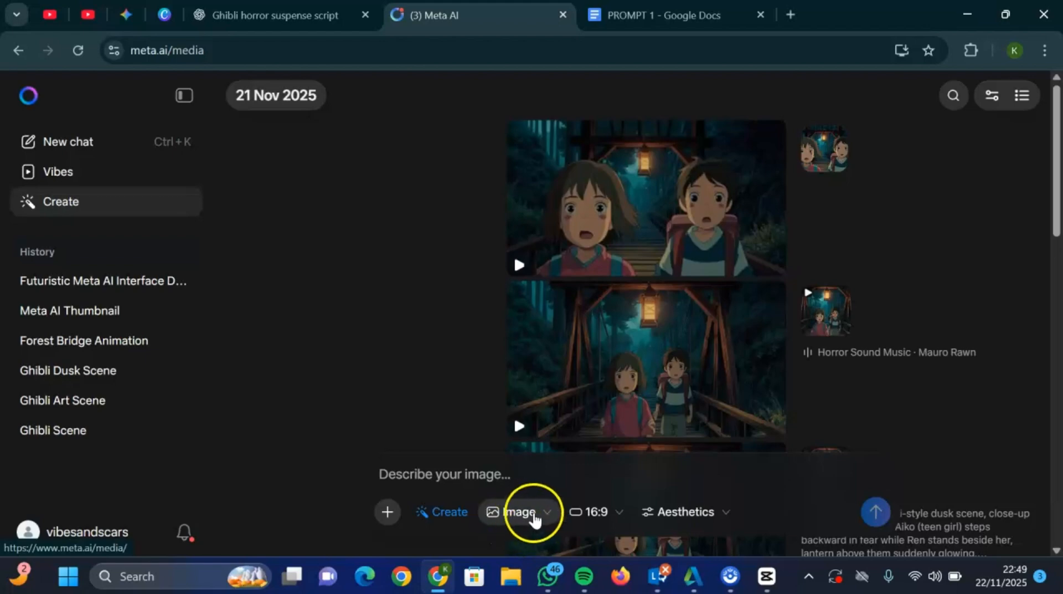
pyautogui.click(535, 515)
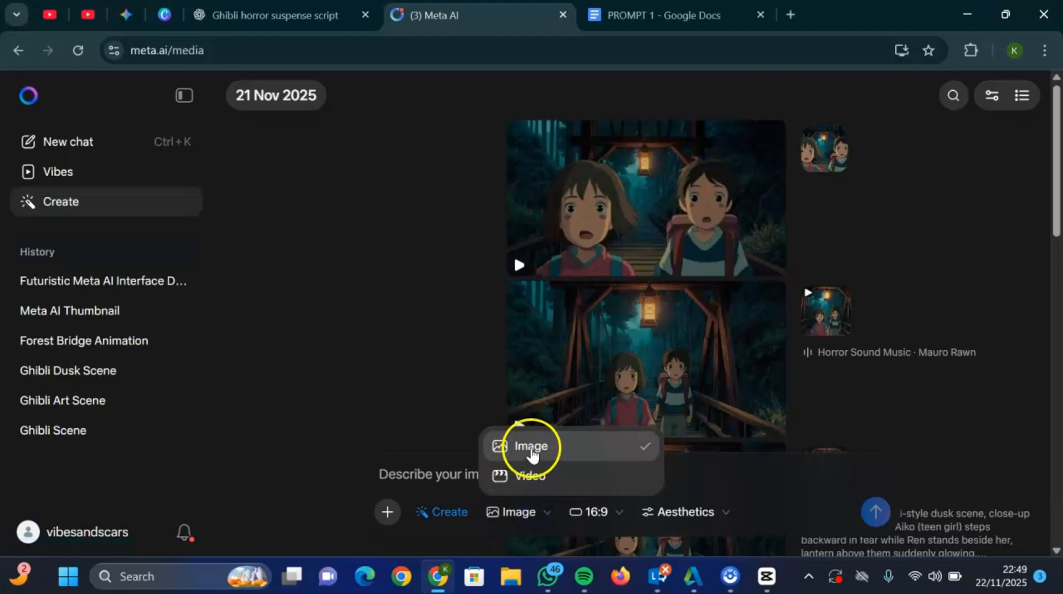
pyautogui.click(531, 447)
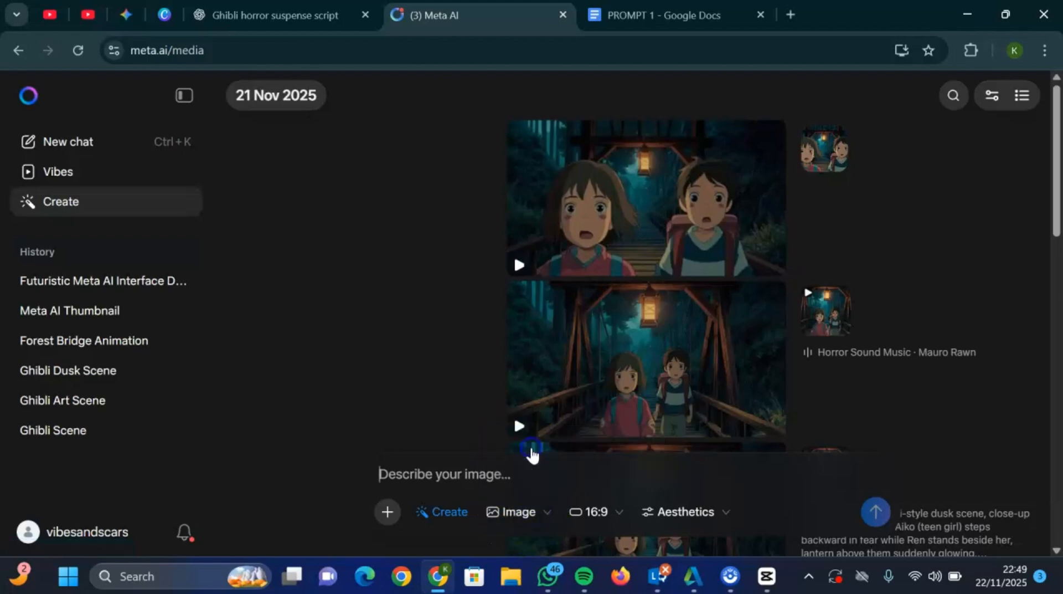
pyautogui.click(591, 514)
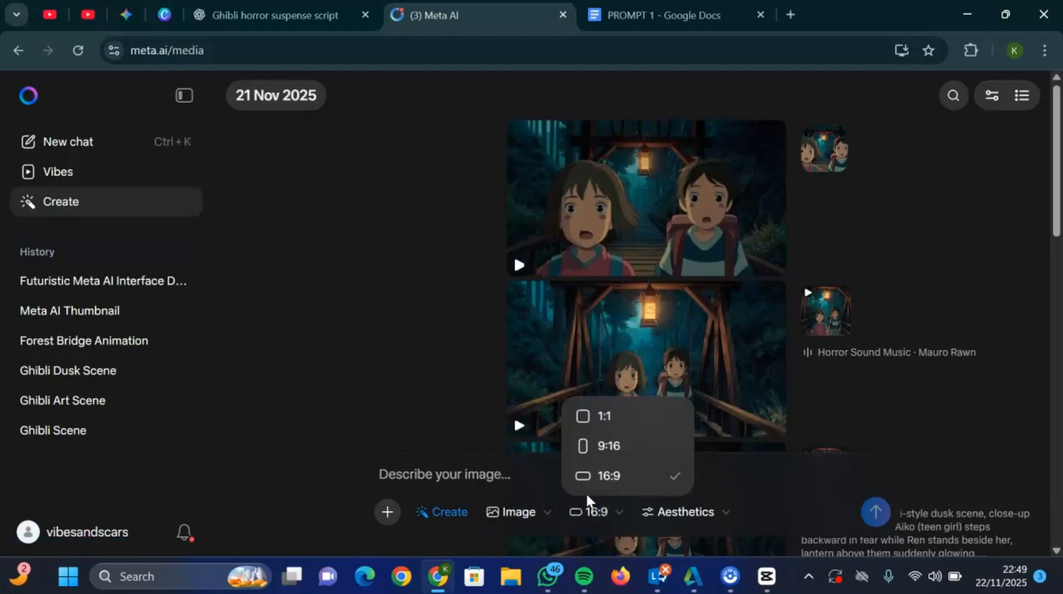
pyautogui.click(629, 480)
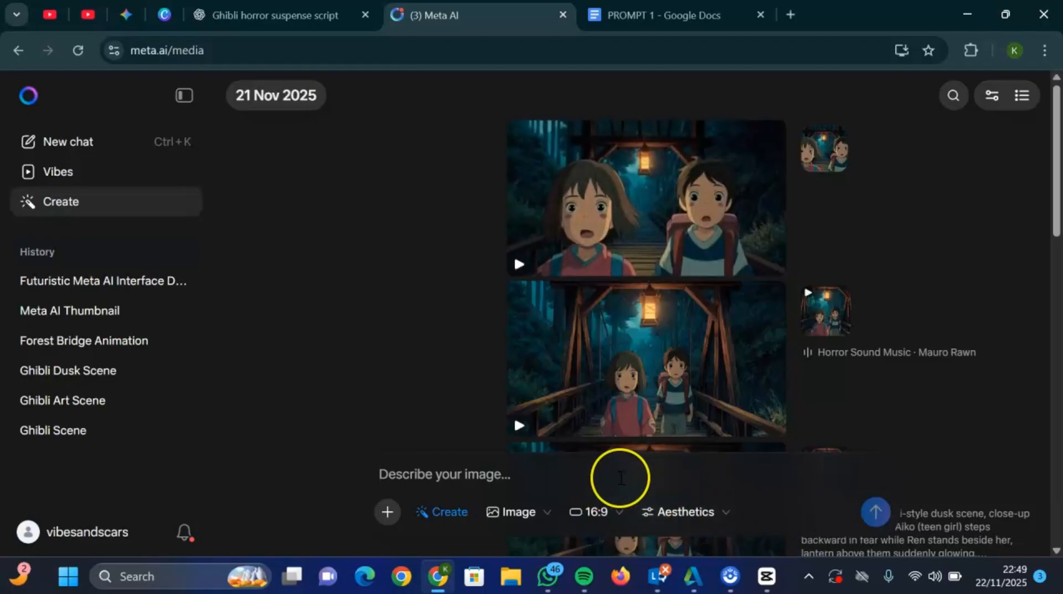
pyautogui.write('Now provide me with an image prompt for each scene to make sure characters occupy the 50% of the scene. Also provide narration line and scene number')
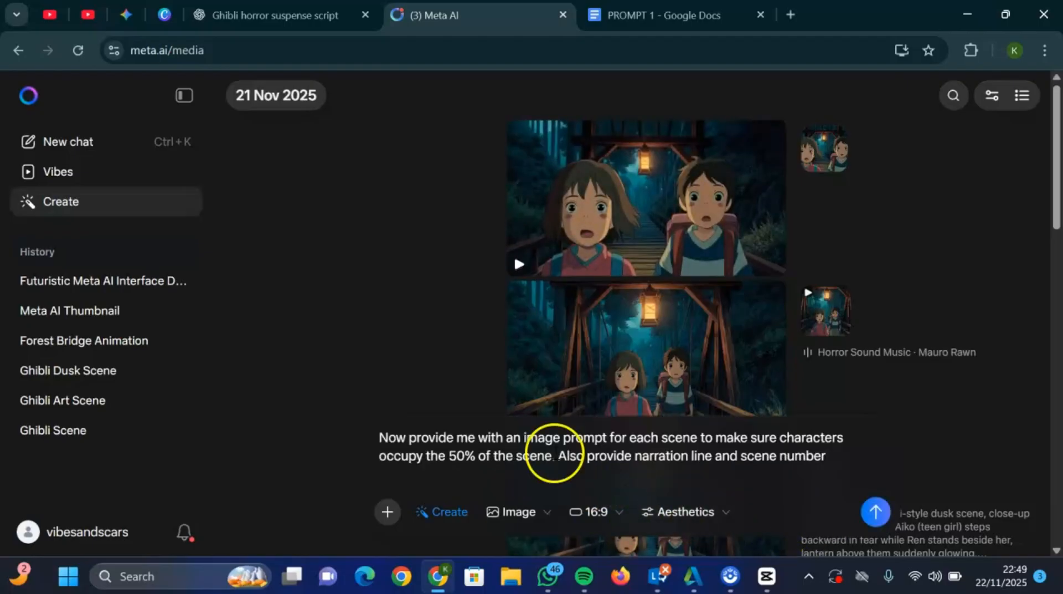
pyautogui.hotkey('ctrl', 'a')
pyautogui.press('BackSpace')
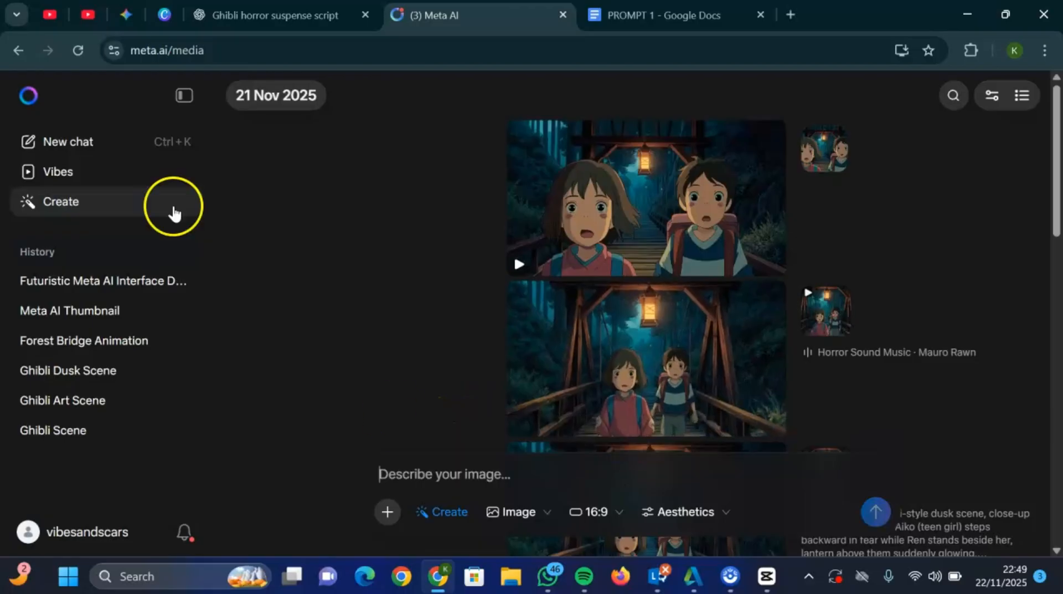
# - Copy the Scene 1 image prompt from ChatGPT and submit it in Meta AI to generate the images
pyautogui.click(250, 15)
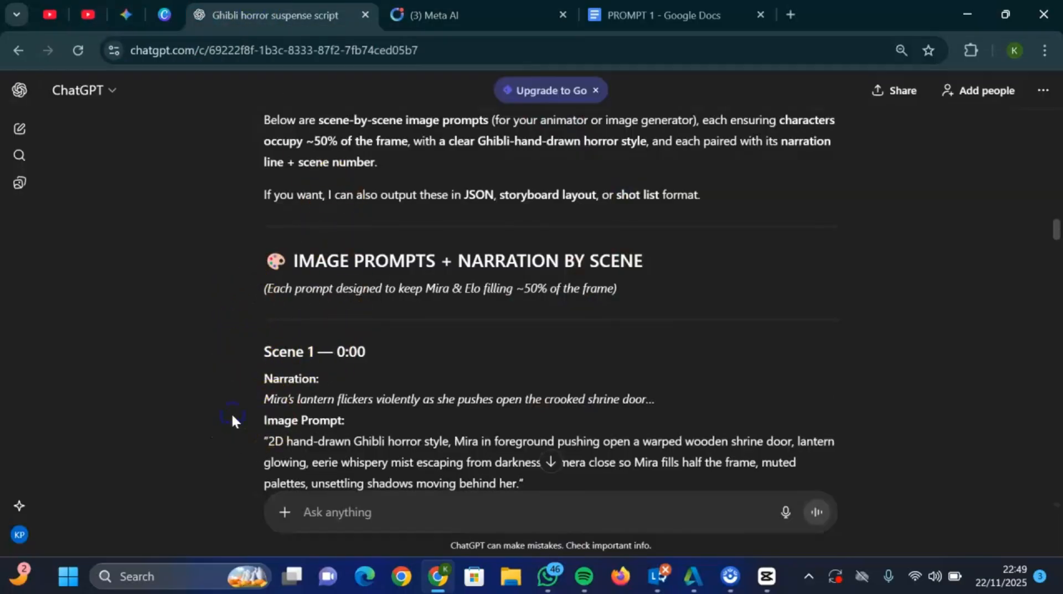
pyautogui.scroll(-3, 232, 419)
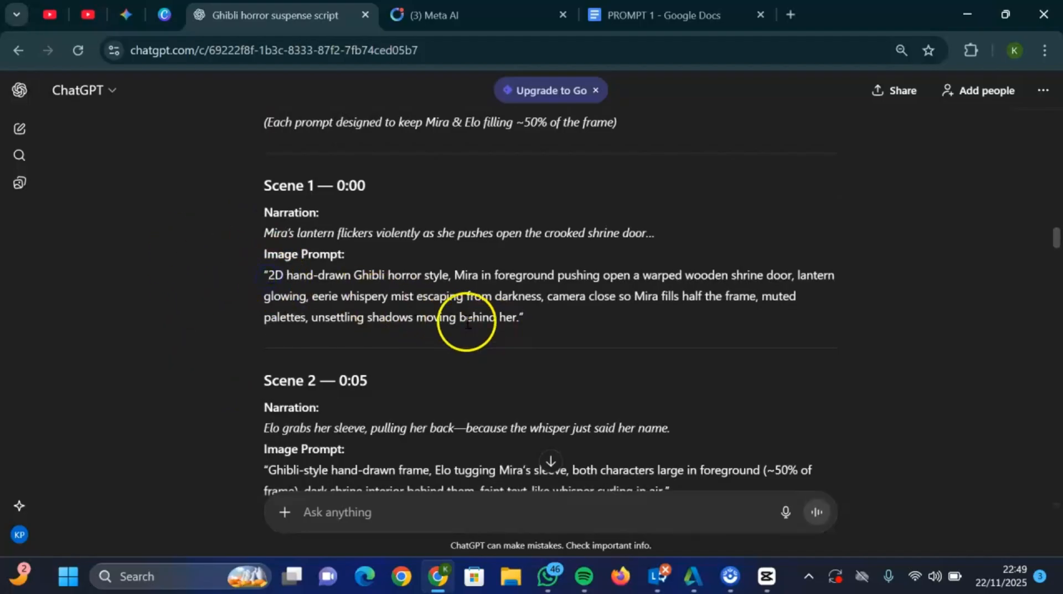
pyautogui.moveTo(268, 274); pyautogui.dragTo(520, 320)
pyautogui.hotkey('ctrl', 'c')
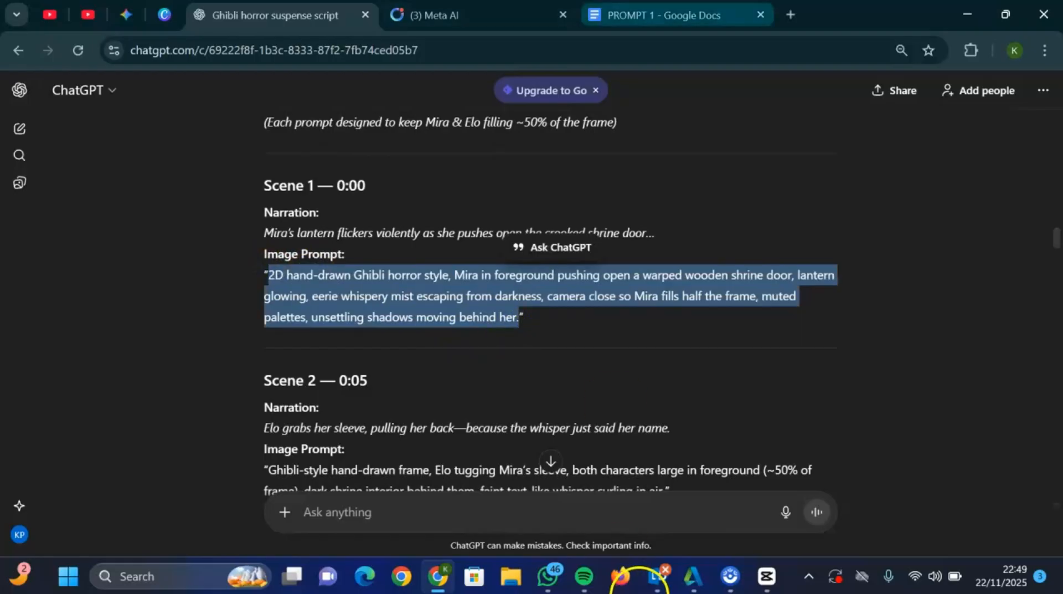
pyautogui.click(435, 15)
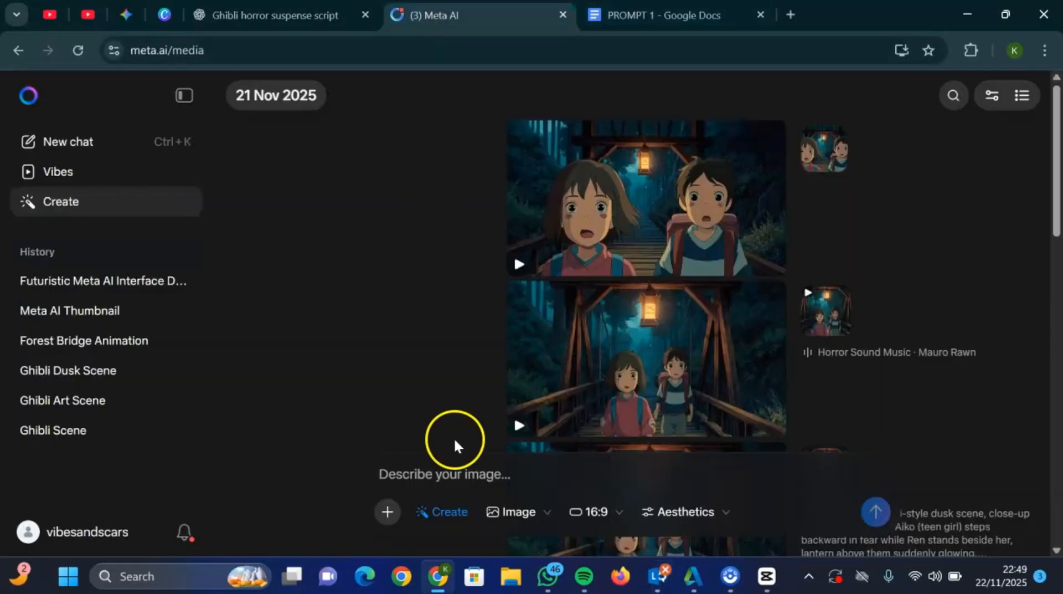
pyautogui.hotkey('ctrl', 'v')
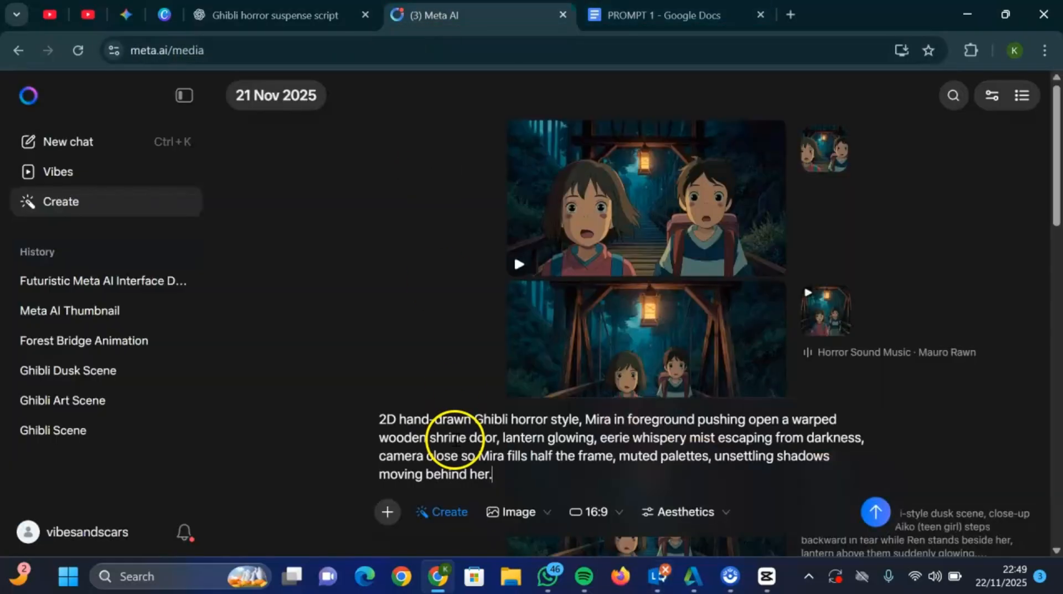
pyautogui.click(873, 512)
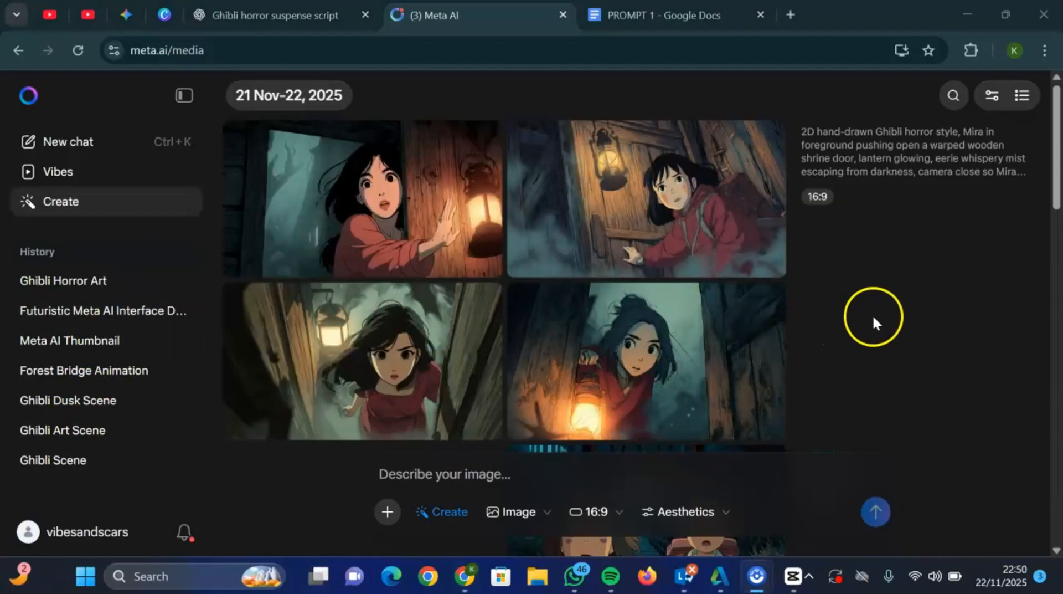
# - Look through the generated Scene 1 images and the earlier creations in the Meta AI media gallery
pyautogui.click(873, 317)
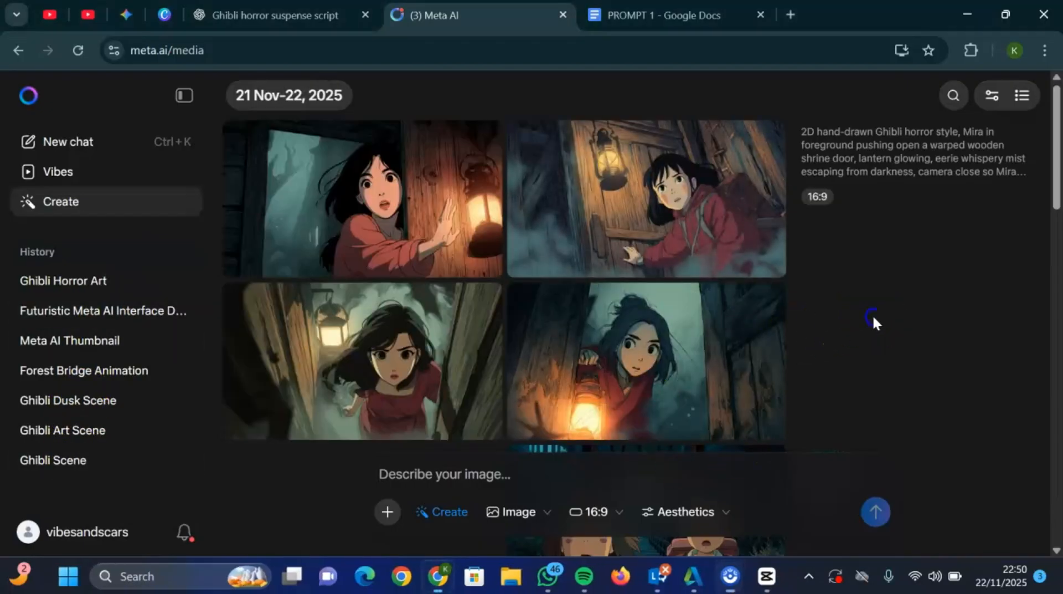
pyautogui.scroll(-5, 874, 319)
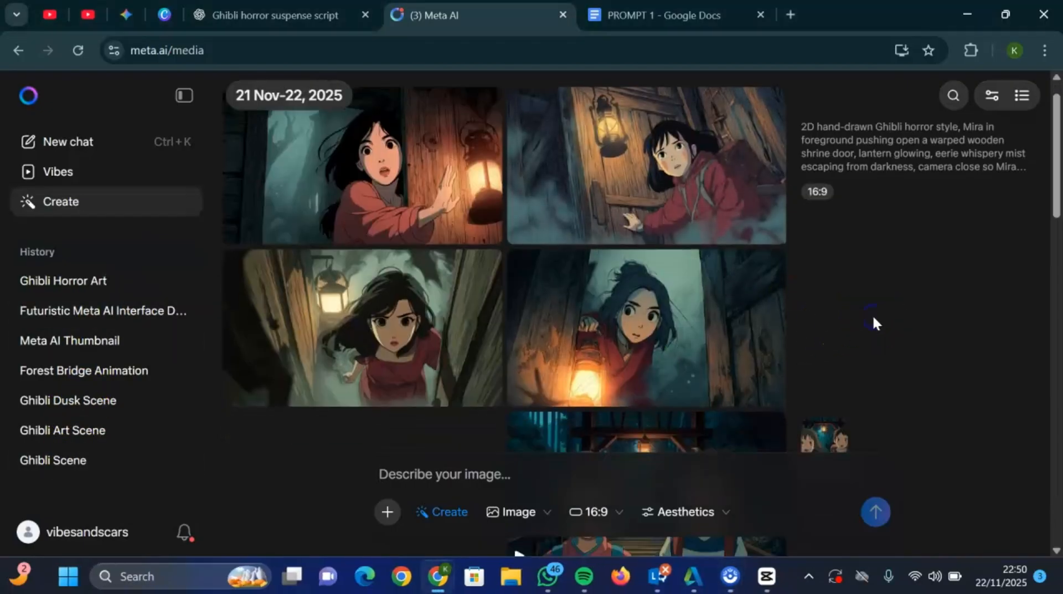
pyautogui.scroll(-5, 873, 318)
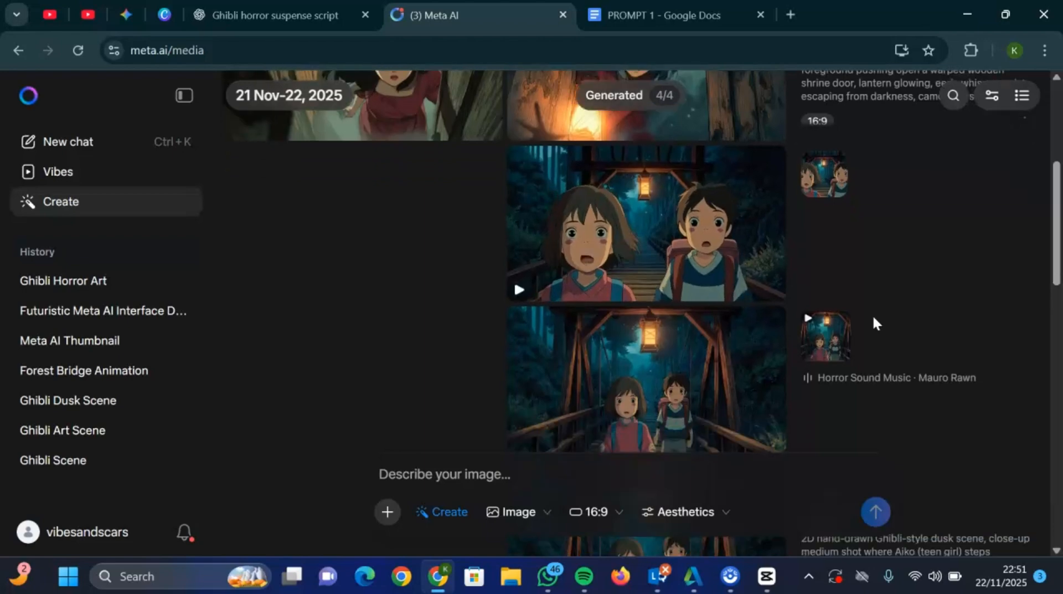
pyautogui.scroll(-4, 873, 314)
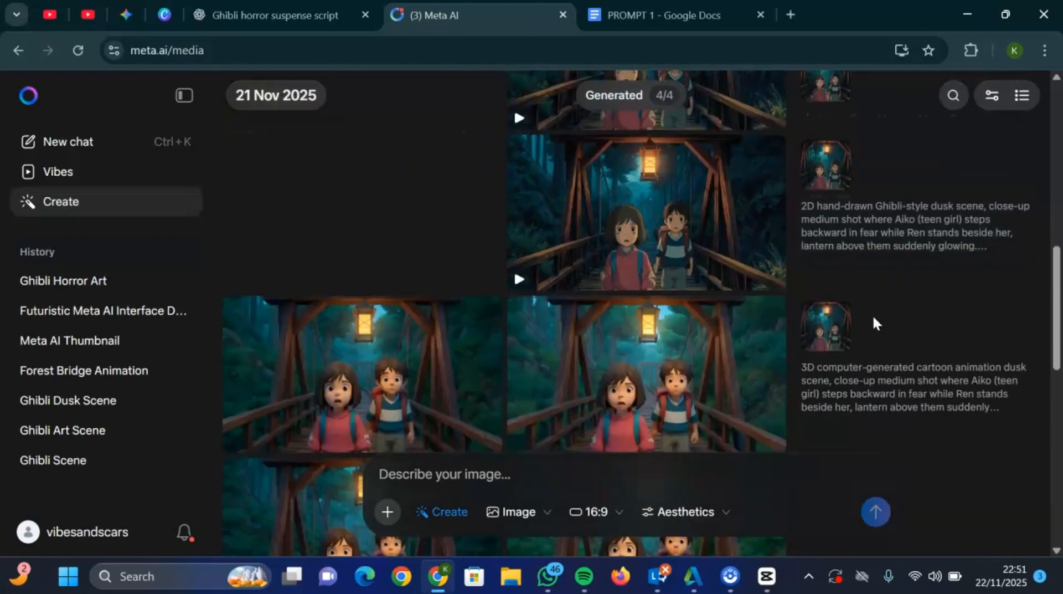
pyautogui.scroll(3, 873, 321)
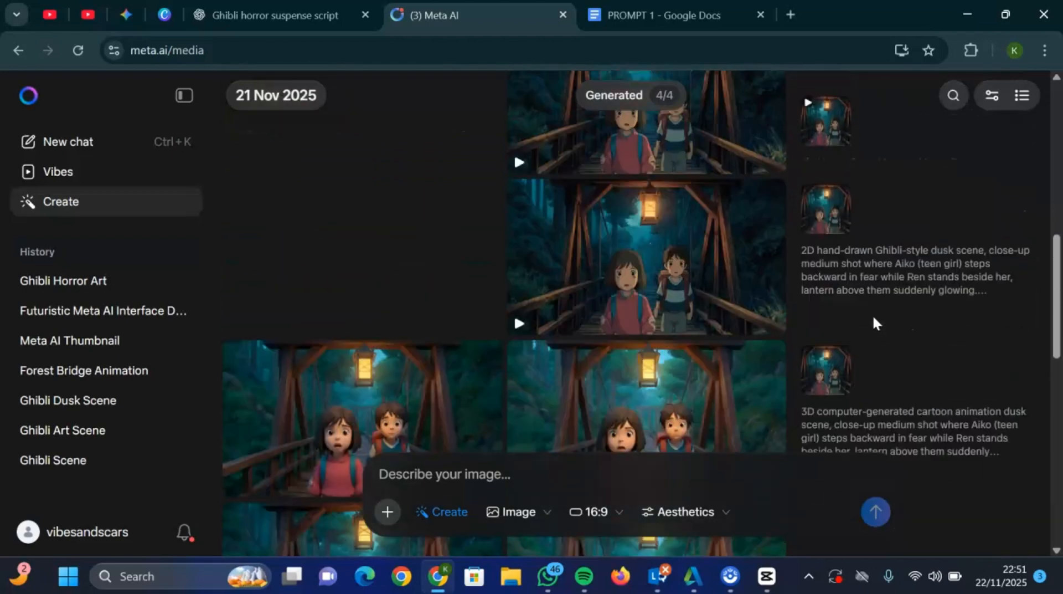
pyautogui.scroll(-5, 874, 318)
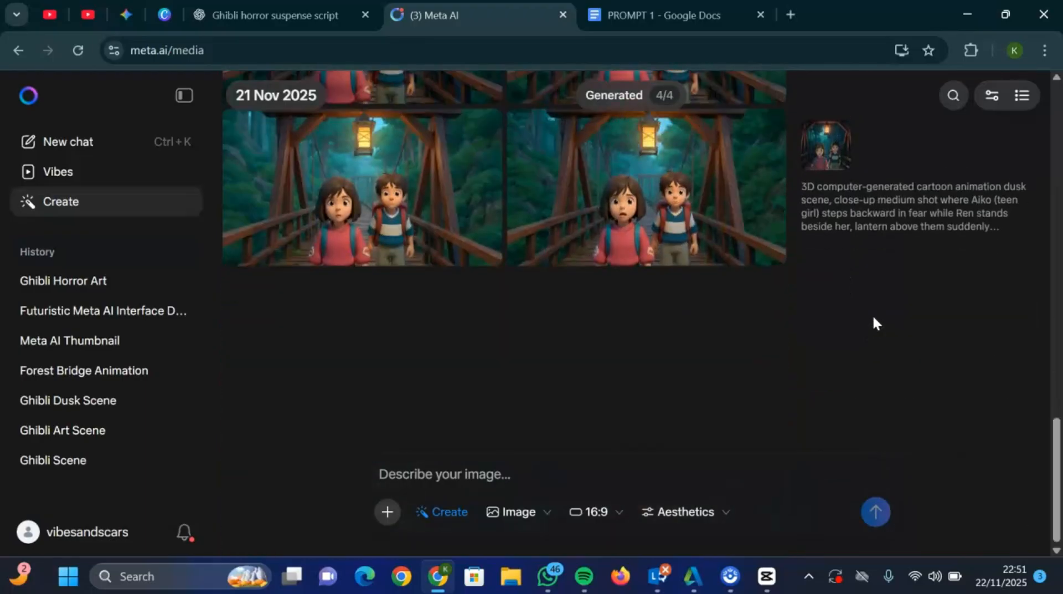
# - Open the high-angle Scene 1 image of the girl in the doorway beneath the lantern for custom animation
pyautogui.scroll(3, 874, 323)
pyautogui.scroll(10, 874, 322)
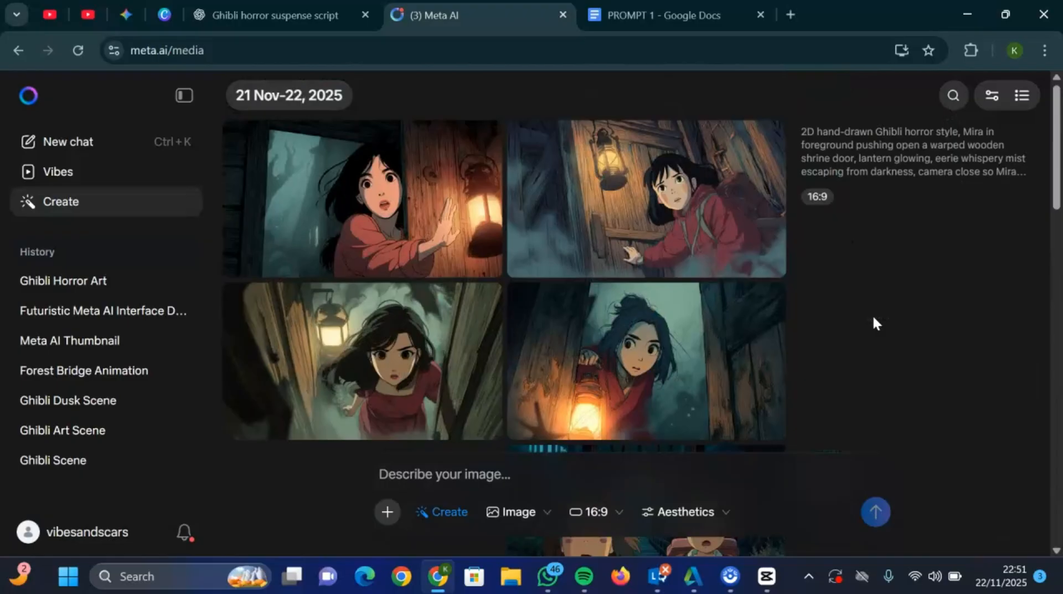
pyautogui.moveTo(601, 214)
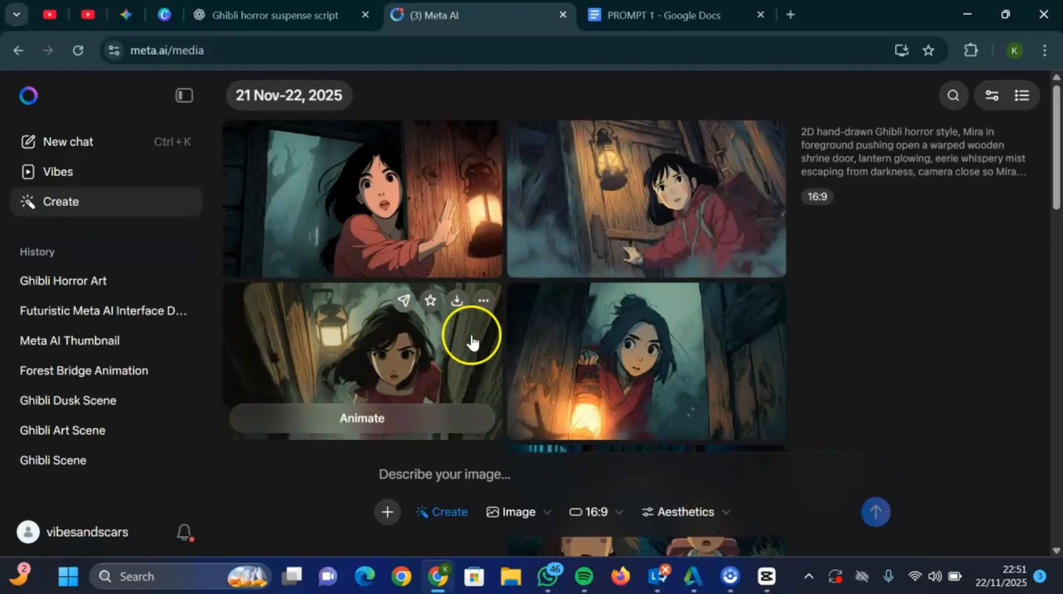
pyautogui.moveTo(629, 356)
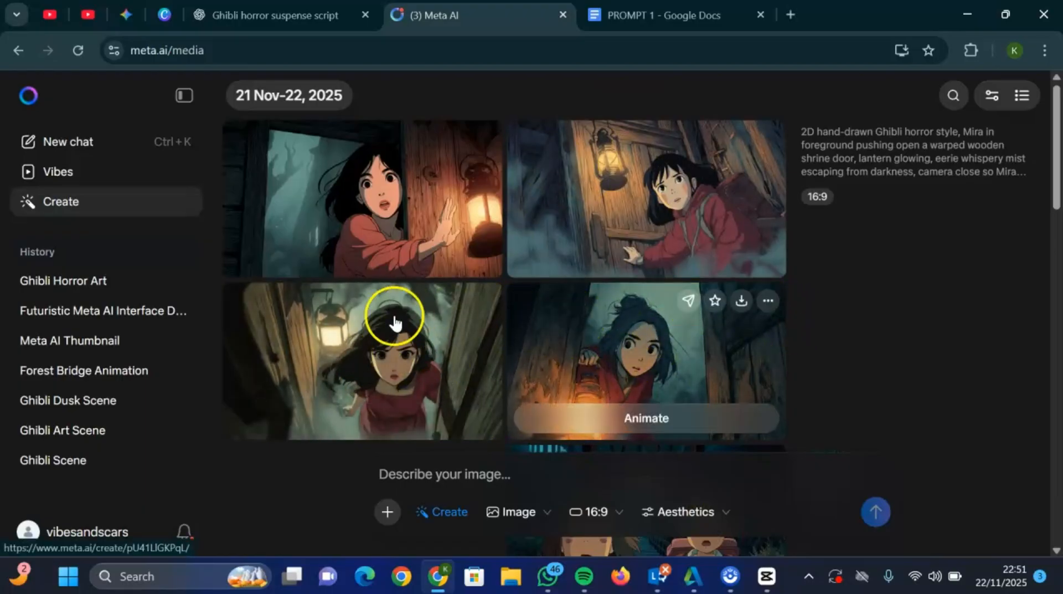
pyautogui.click(417, 359)
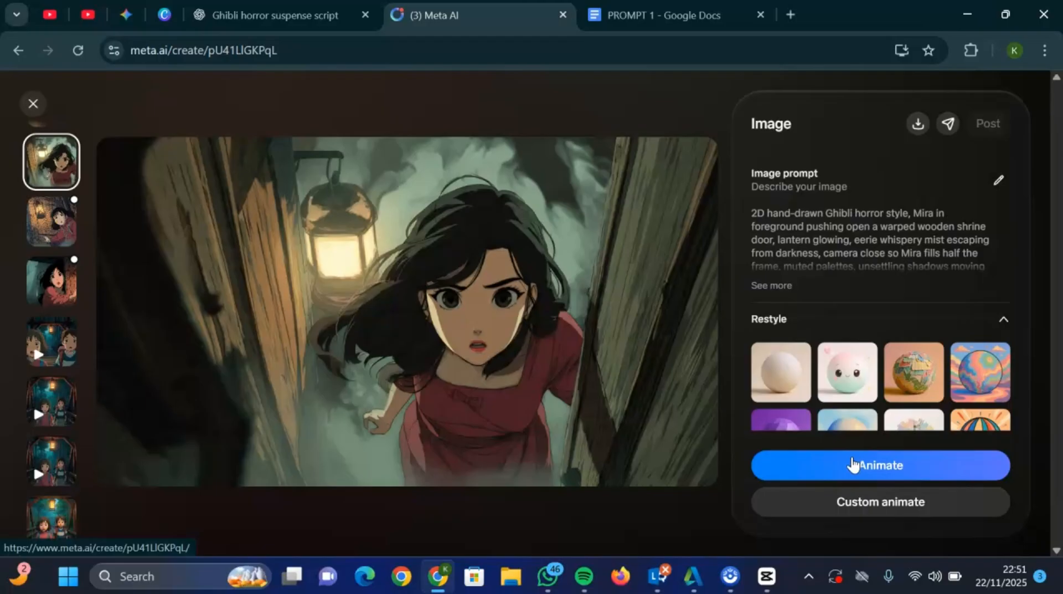
pyautogui.click(899, 504)
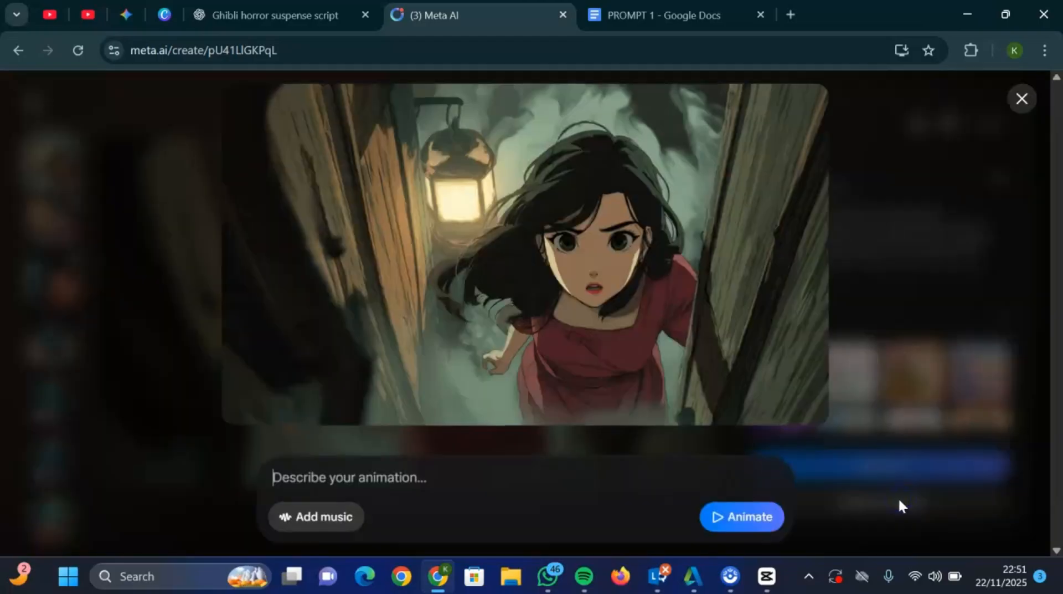
# - Copy the PROMPT 3 text from the Google Docs document and submit it in the ChatGPT conversation to get the video prompts
pyautogui.click(695, 34)
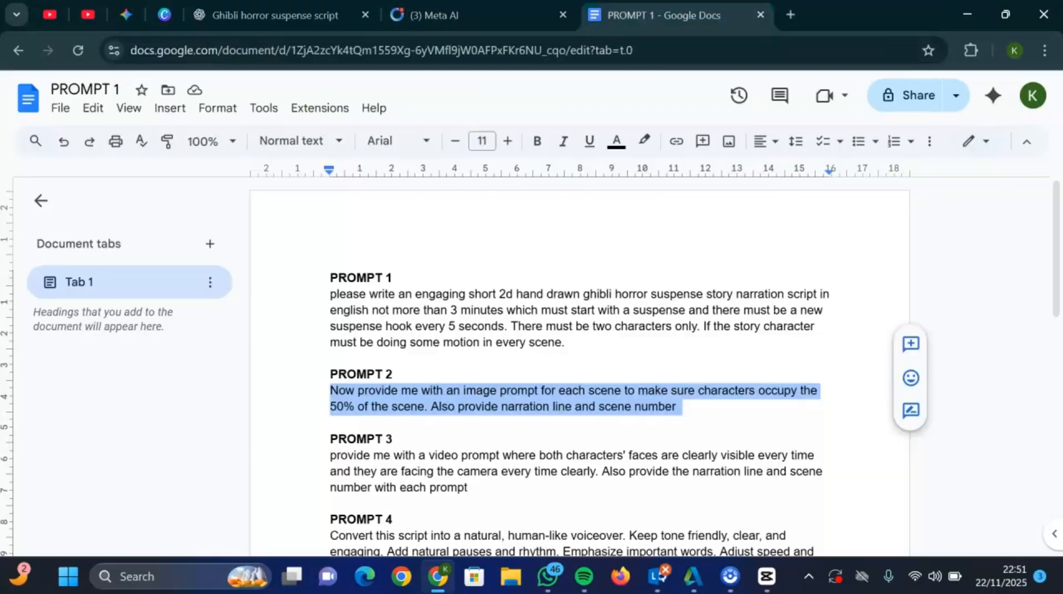
pyautogui.moveTo(328, 455); pyautogui.dragTo(482, 486)
pyautogui.hotkey('ctrl', 'c')
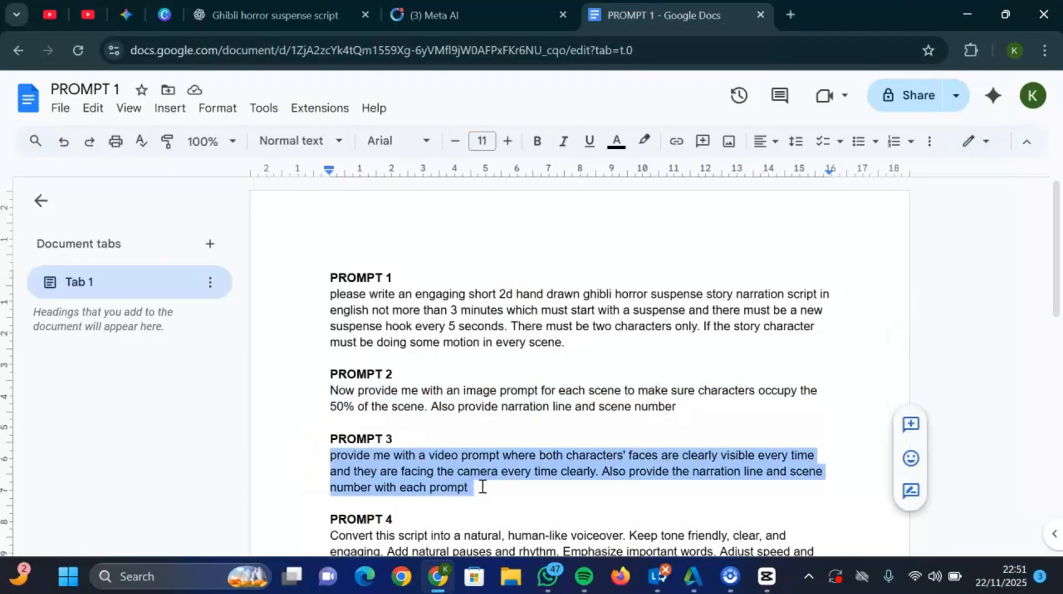
pyautogui.click(205, 15)
pyautogui.click(360, 518)
pyautogui.hotkey('ctrl', 'v')
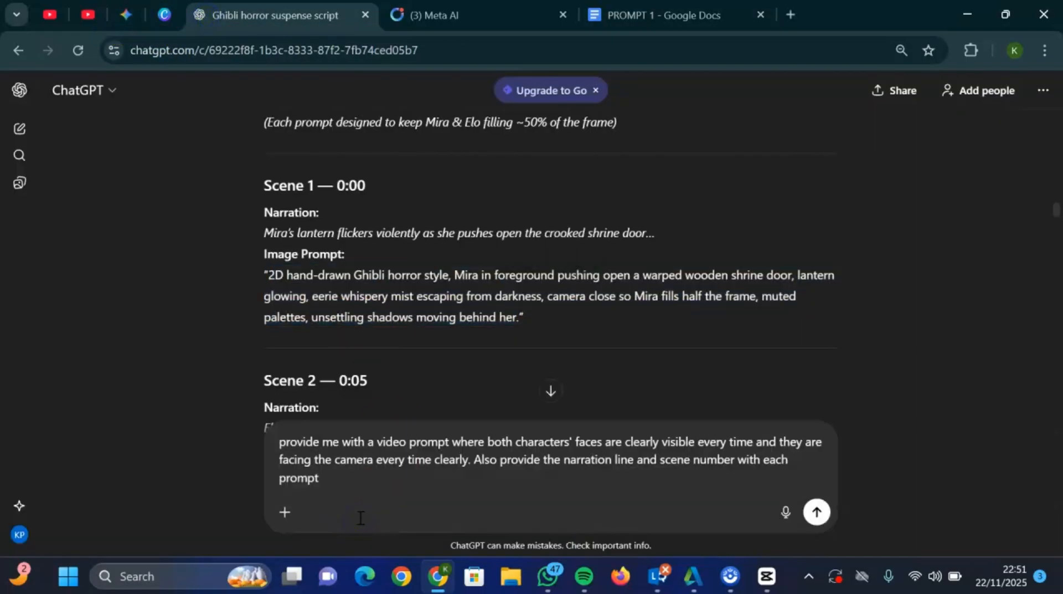
pyautogui.click(435, 456)
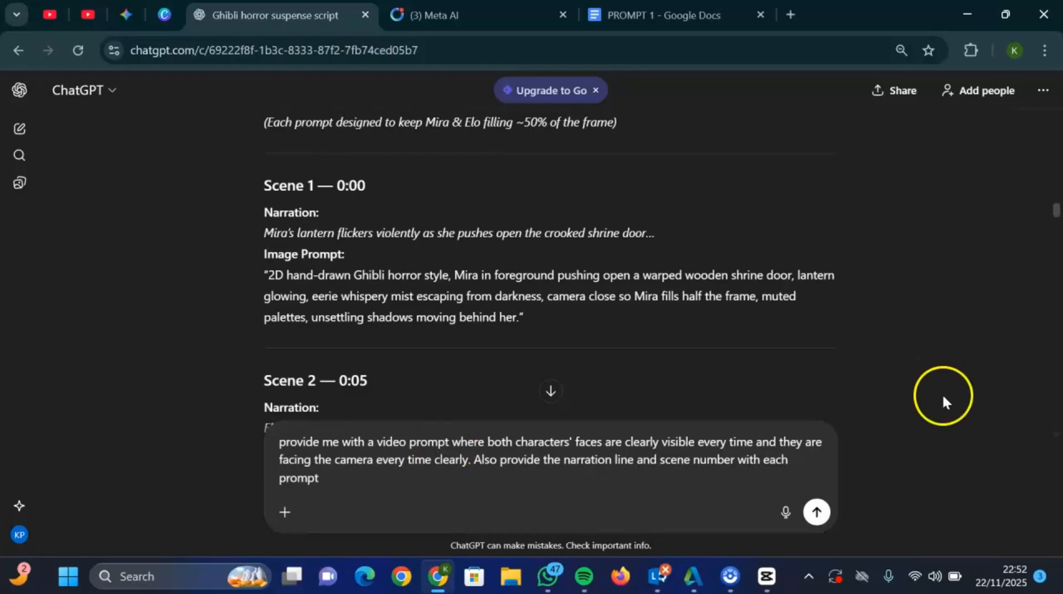
pyautogui.click(817, 512)
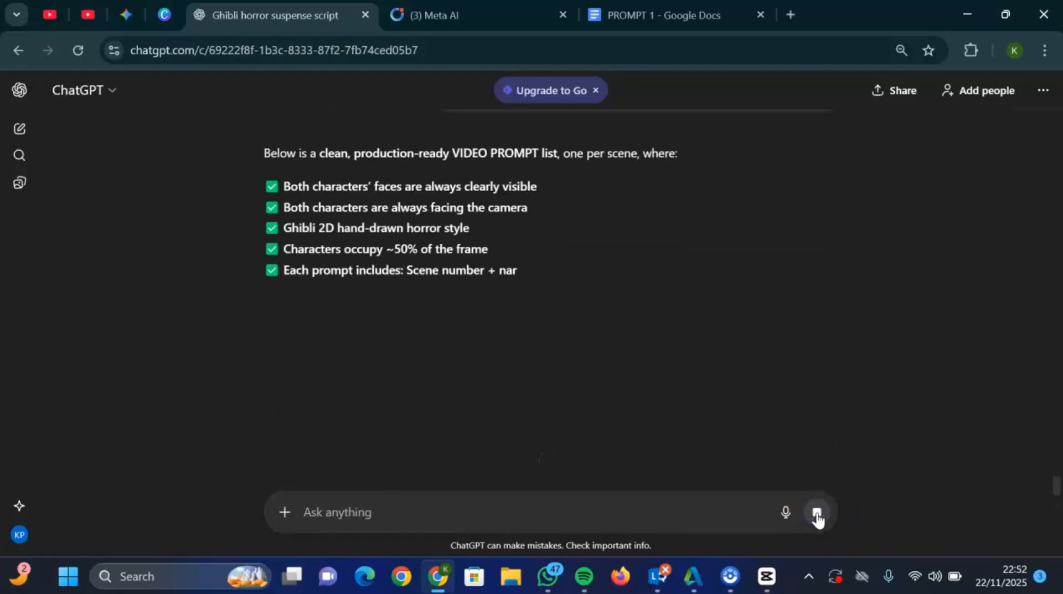
# - Copy the Scene 1 video prompt from ChatGPT and paste it as the animation description in Meta AI
pyautogui.scroll(-3, 185, 301)
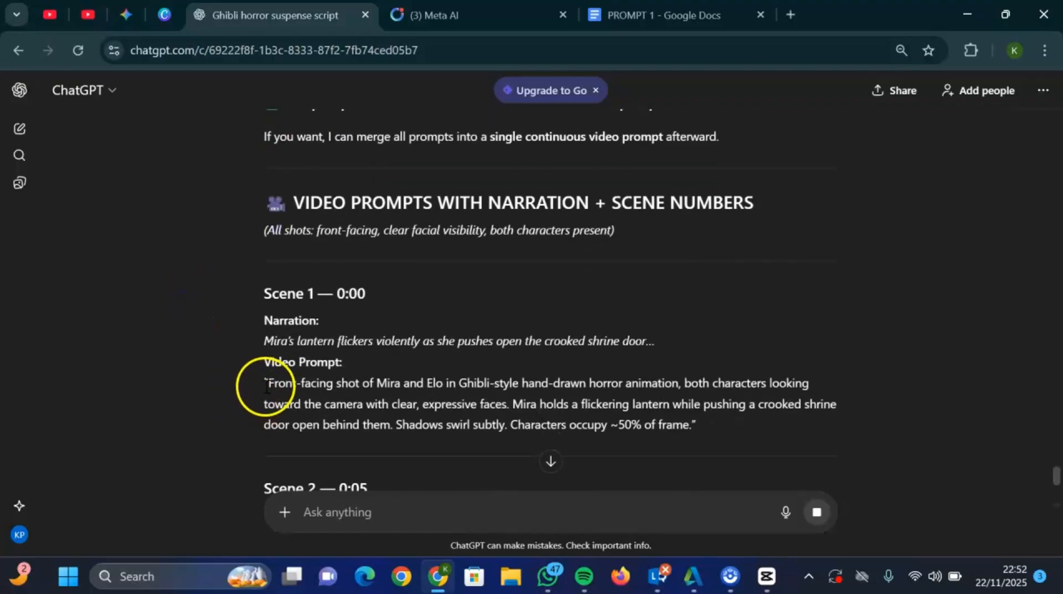
pyautogui.moveTo(268, 382); pyautogui.dragTo(684, 425)
pyautogui.hotkey('ctrl', 'c')
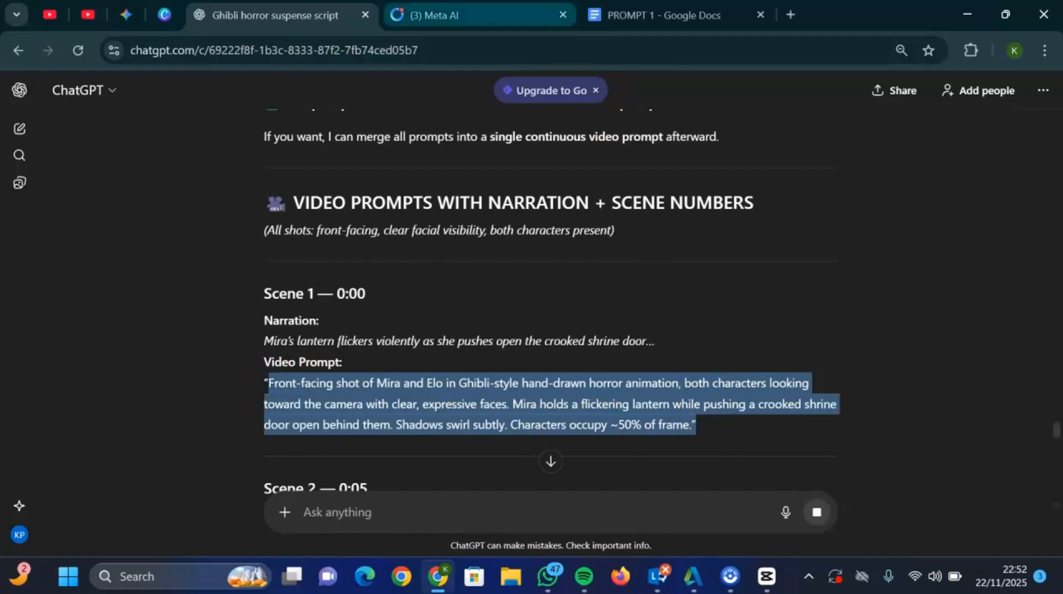
pyautogui.click(467, 17)
pyautogui.hotkey('ctrl', 'v')
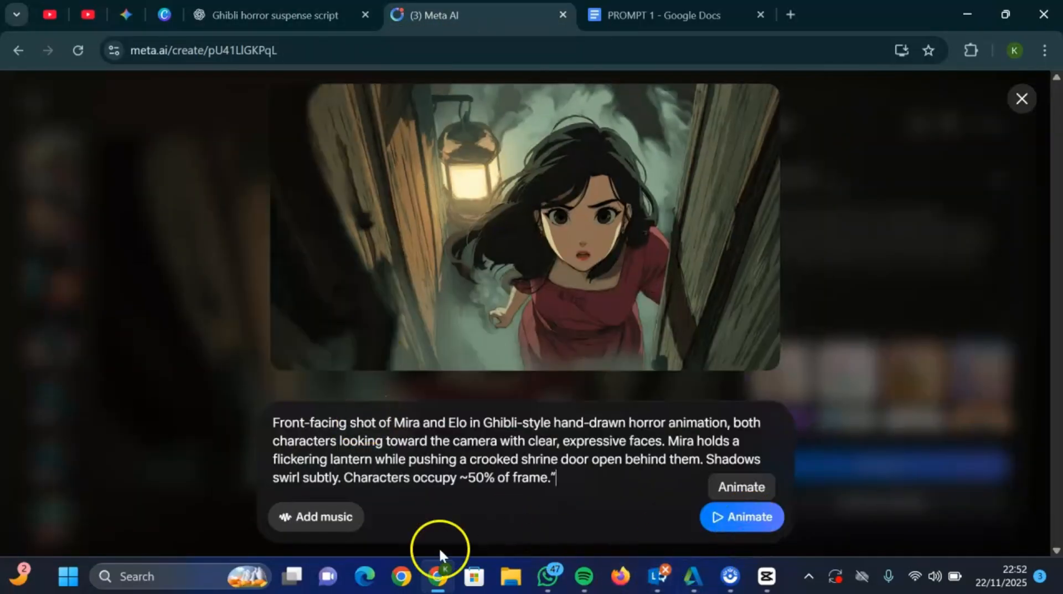
# - Search the music library for "horror", apply the Horror Sound Music track, and generate the Scene 1 animation
pyautogui.click(304, 529)
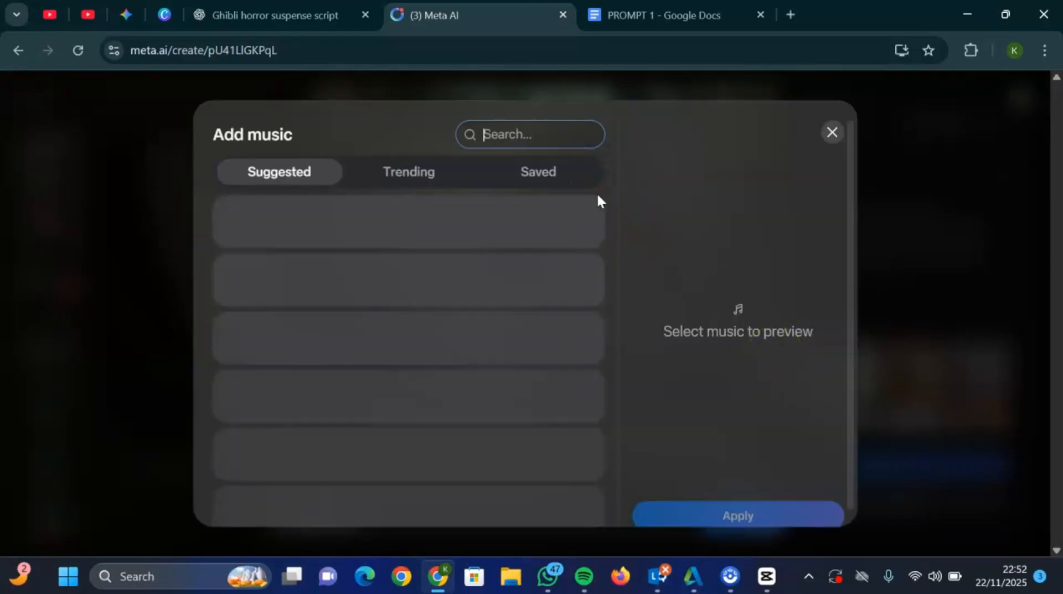
pyautogui.write('horro')
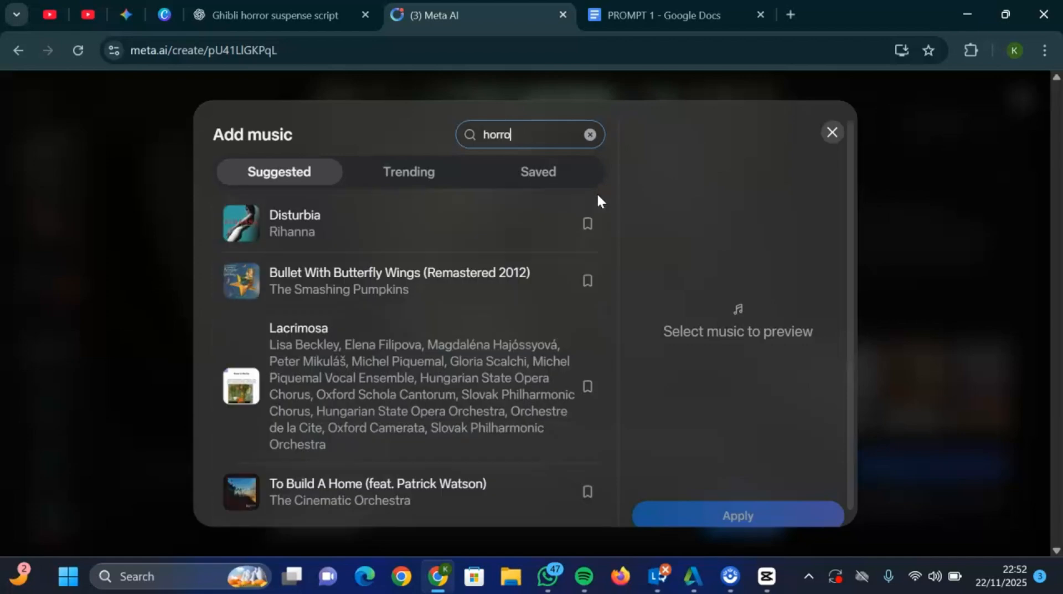
pyautogui.write('r')
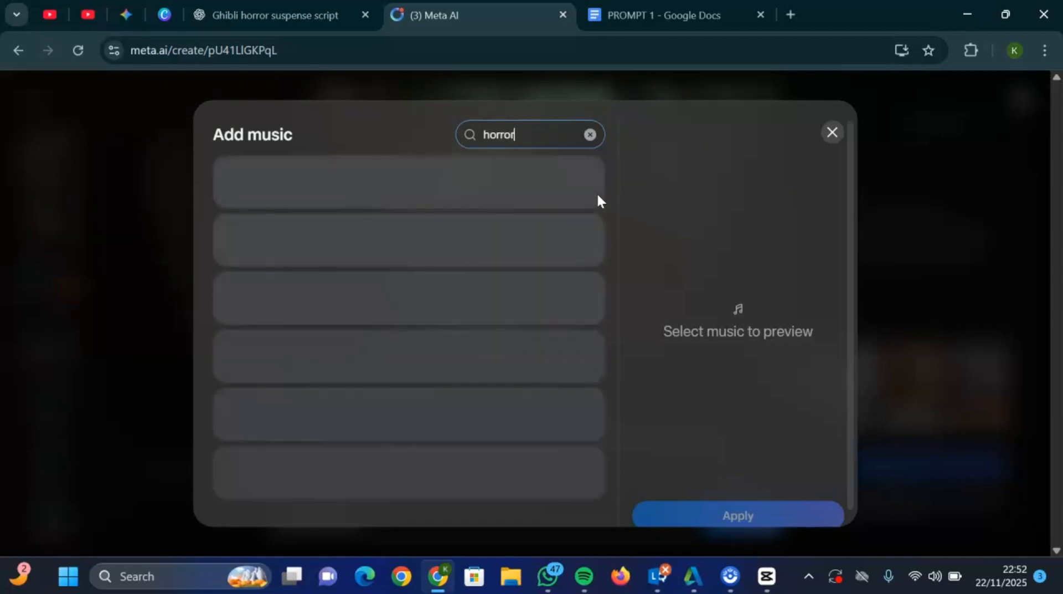
pyautogui.click(396, 160)
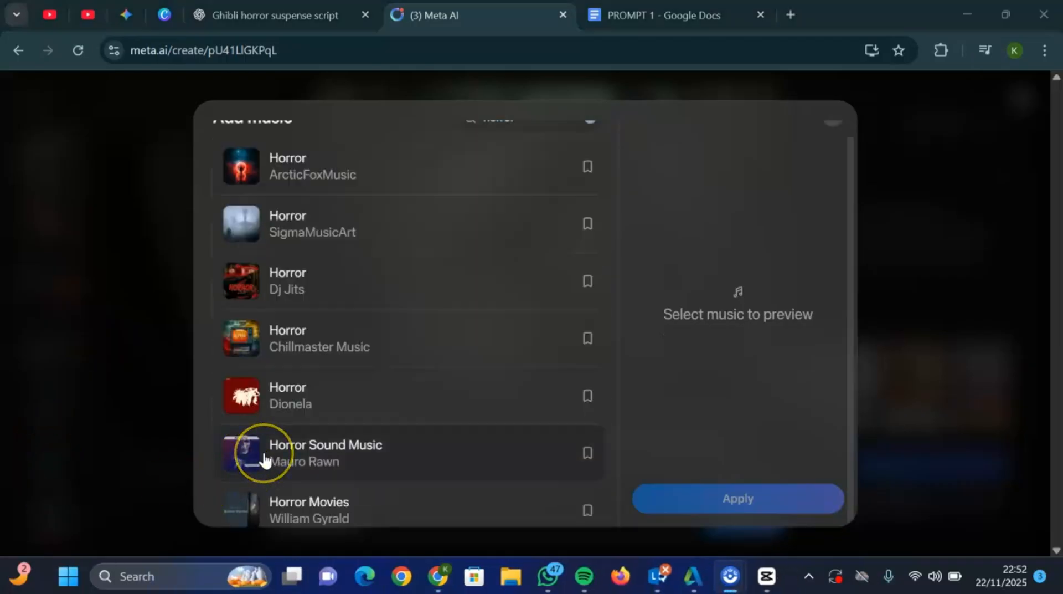
pyautogui.click(265, 459)
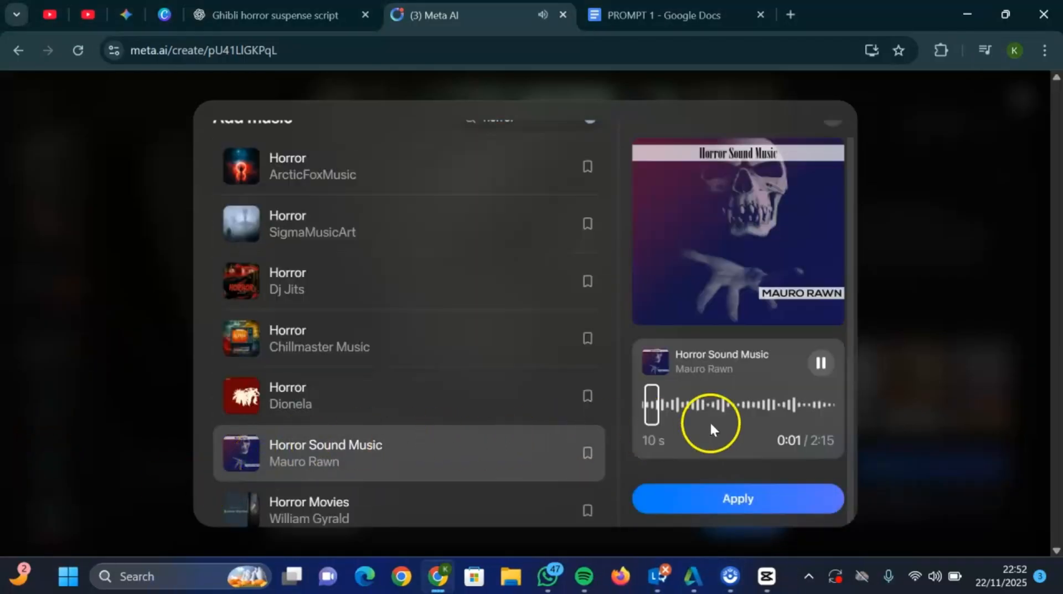
pyautogui.click(822, 363)
pyautogui.click(765, 505)
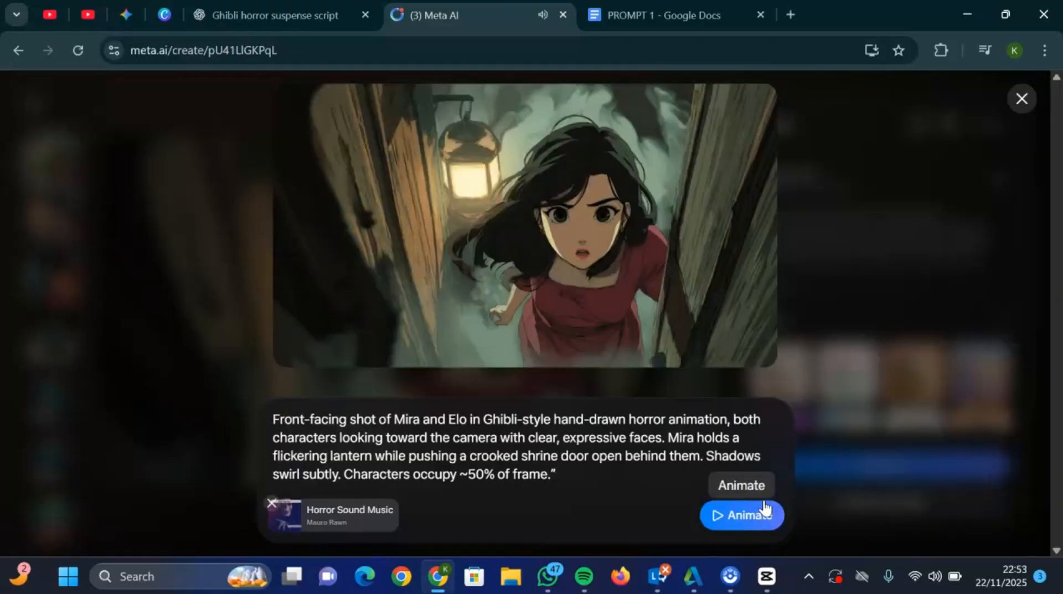
pyautogui.click(750, 517)
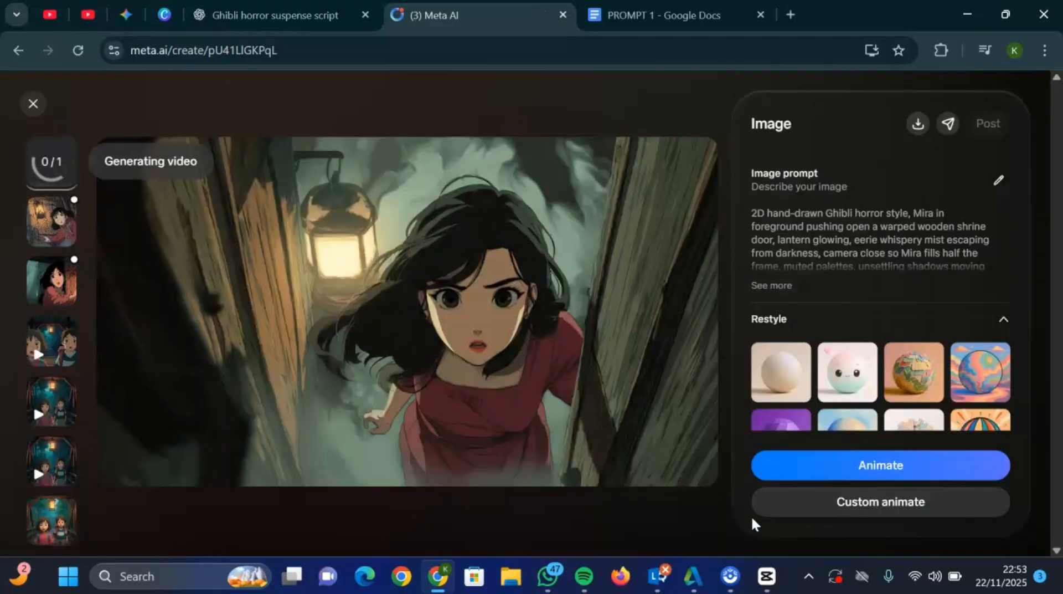
# - Open the generated Scene 1 video and skim through it along the playback timeline
pyautogui.click(42, 165)
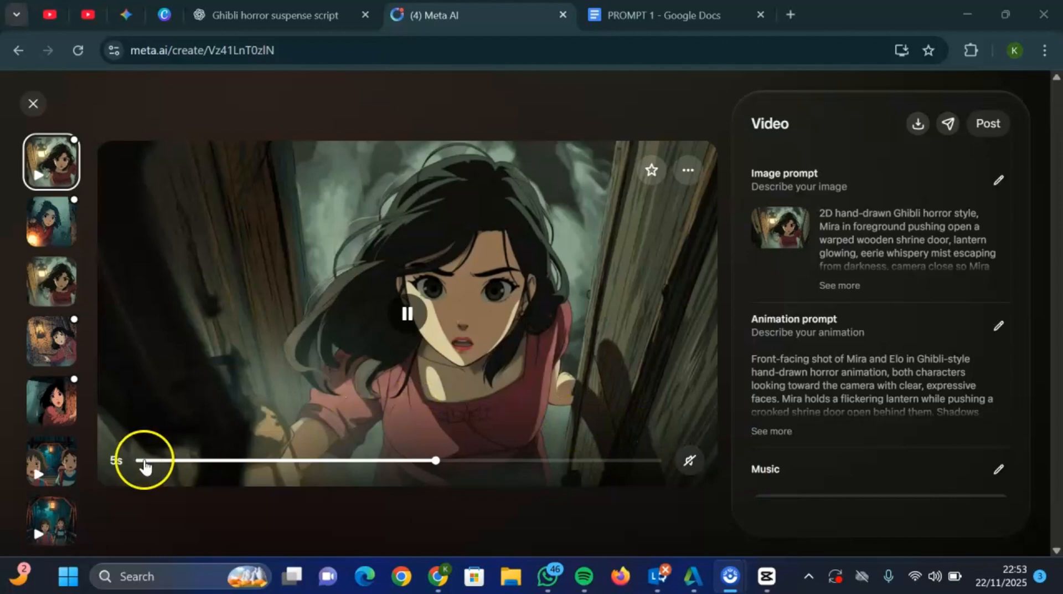
pyautogui.click(505, 465)
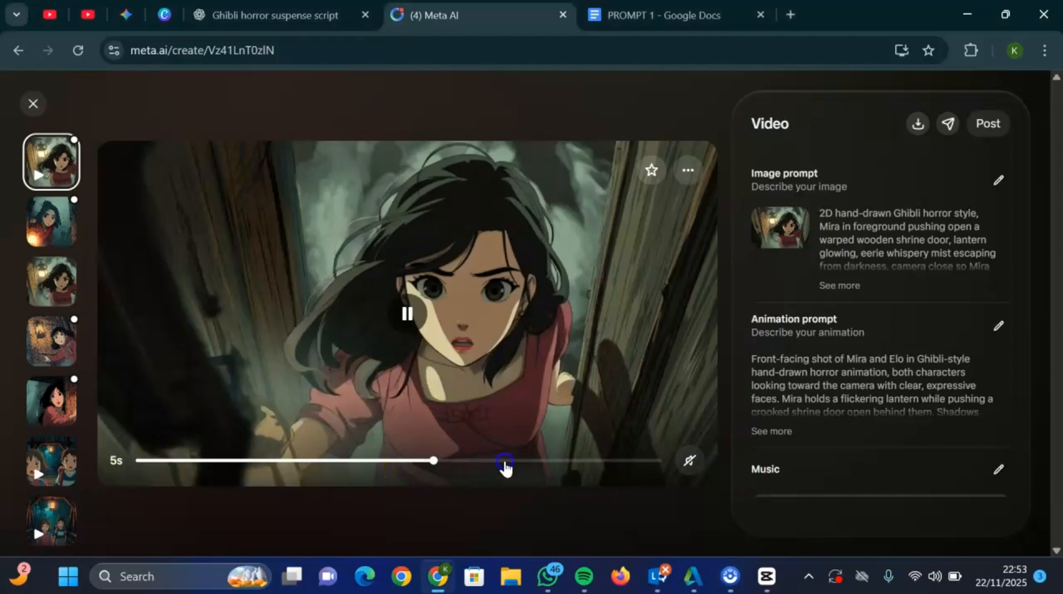
pyautogui.click(647, 463)
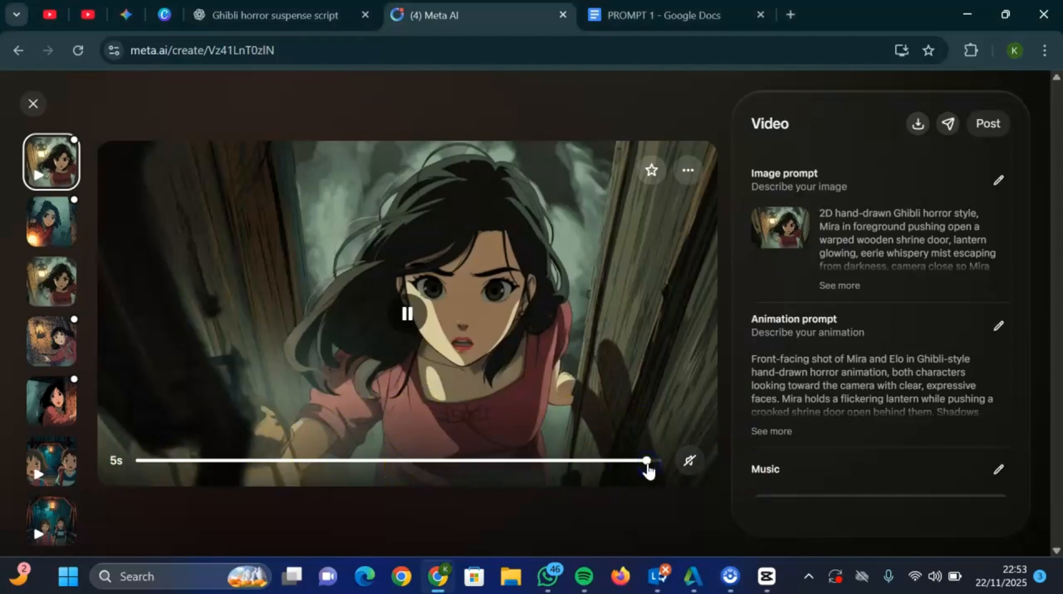
pyautogui.click(520, 475)
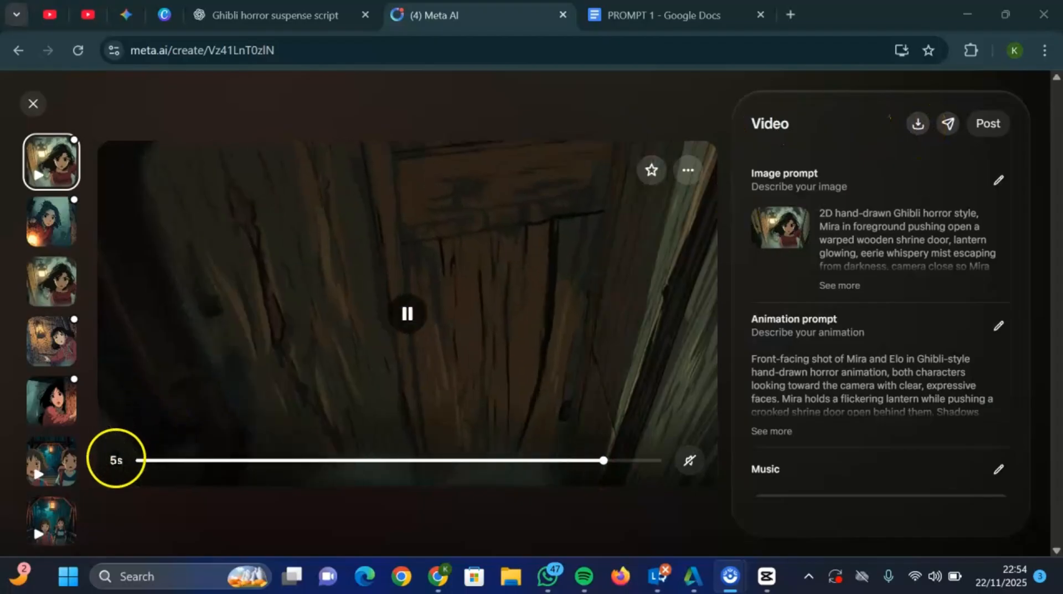
# - Download the Scene 1 video, return to the media gallery, and dismiss the multiple-download permission request
pyautogui.click(911, 128)
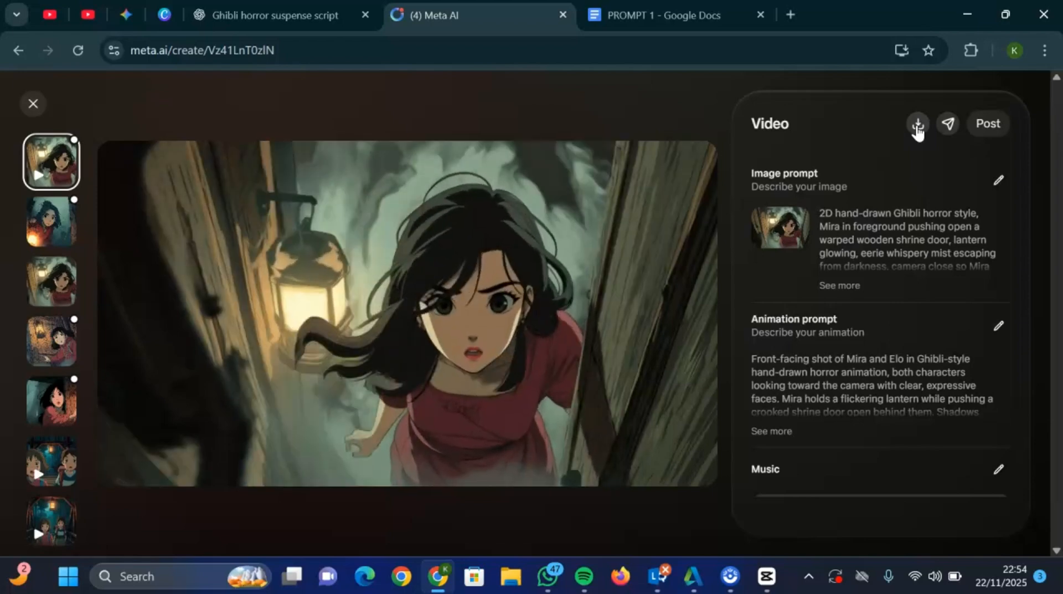
pyautogui.click(918, 128)
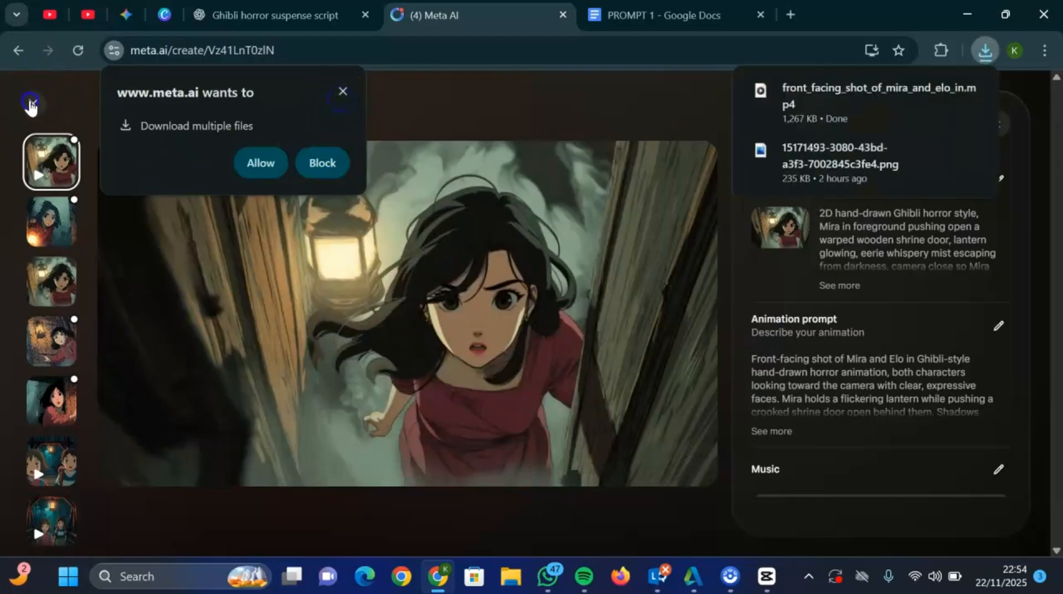
pyautogui.click(30, 101)
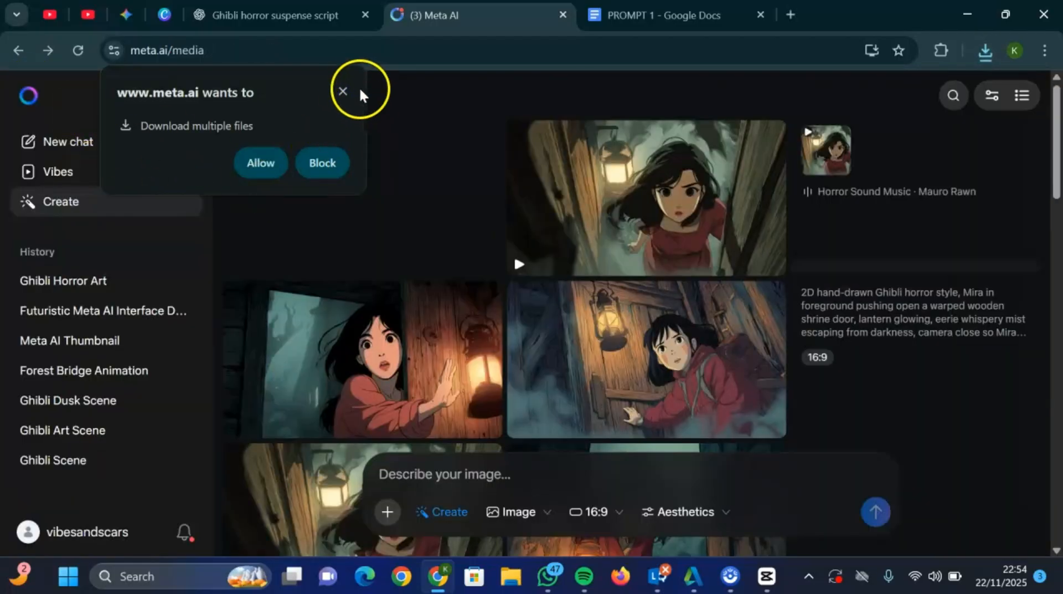
pyautogui.click(344, 92)
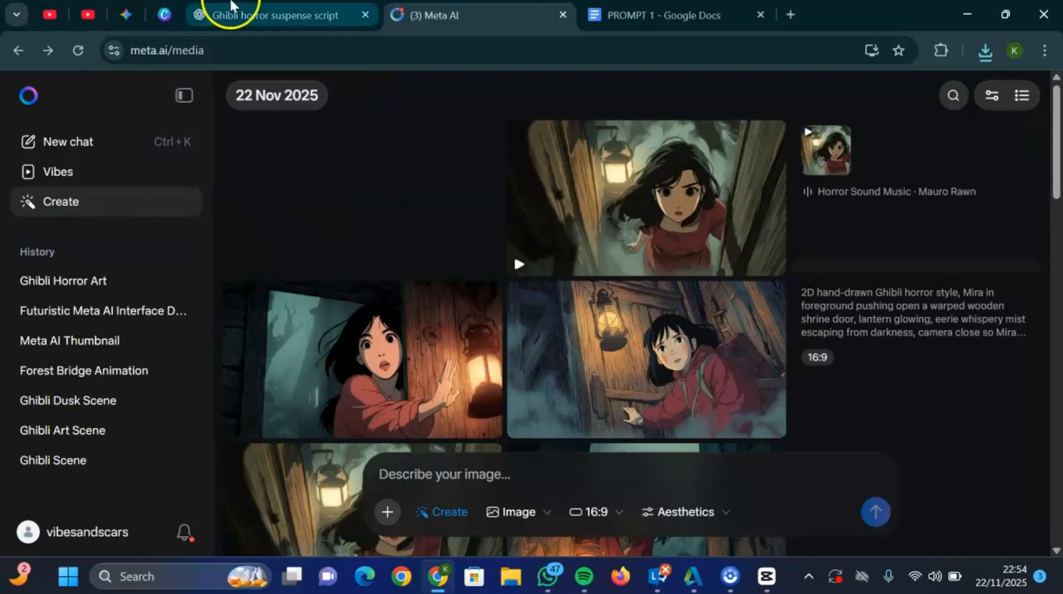
# - Switch to VLC media player and load front_facing_shot_of_mira_and_elo_in.mp4 from the Downloads folder
pyautogui.click(270, 17)
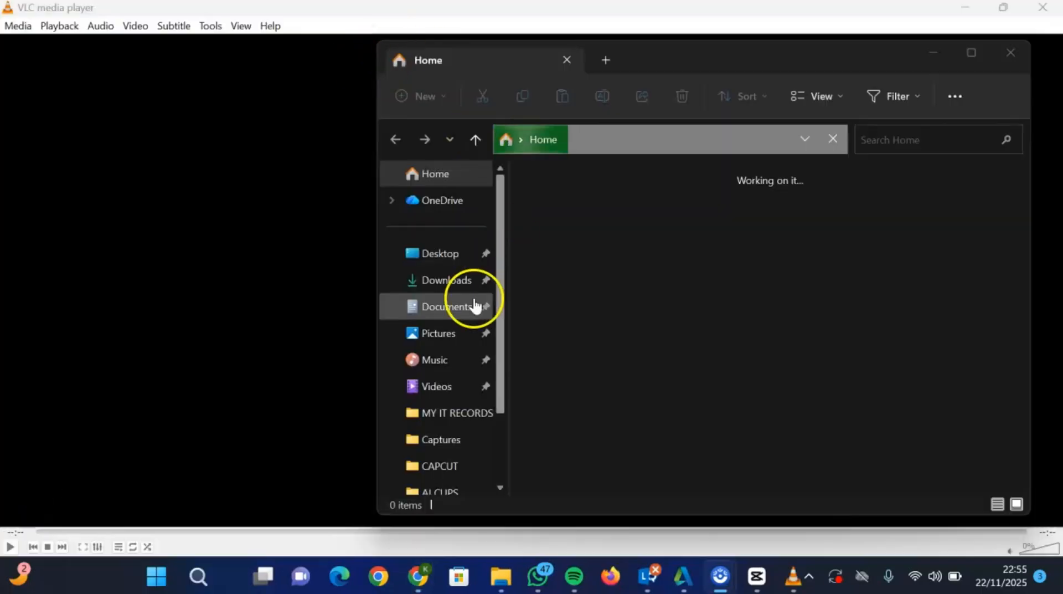
pyautogui.click(439, 280)
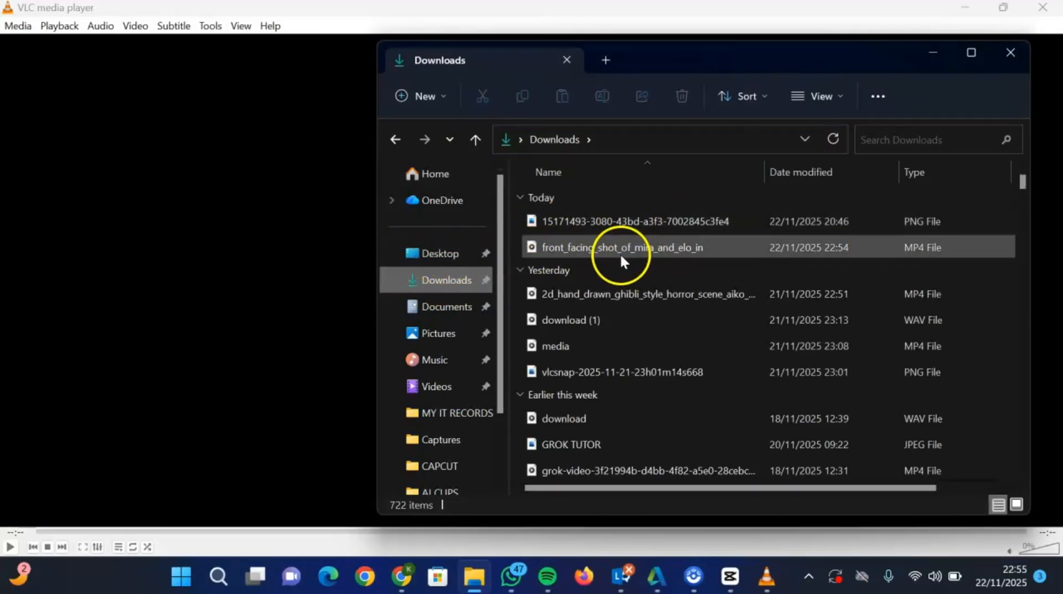
pyautogui.moveTo(621, 253); pyautogui.dragTo(275, 292)
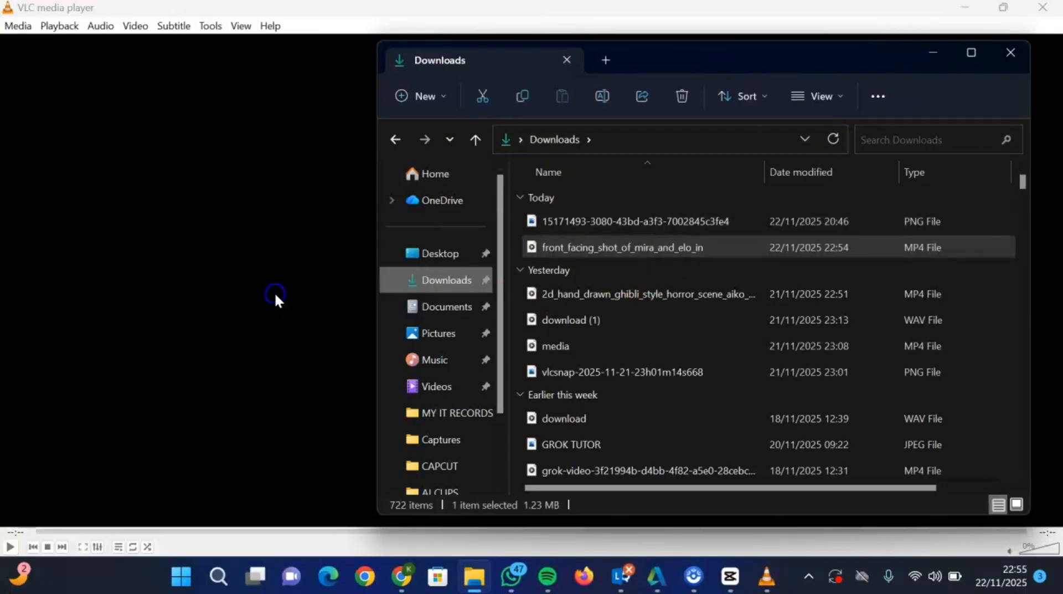
pyautogui.click(943, 50)
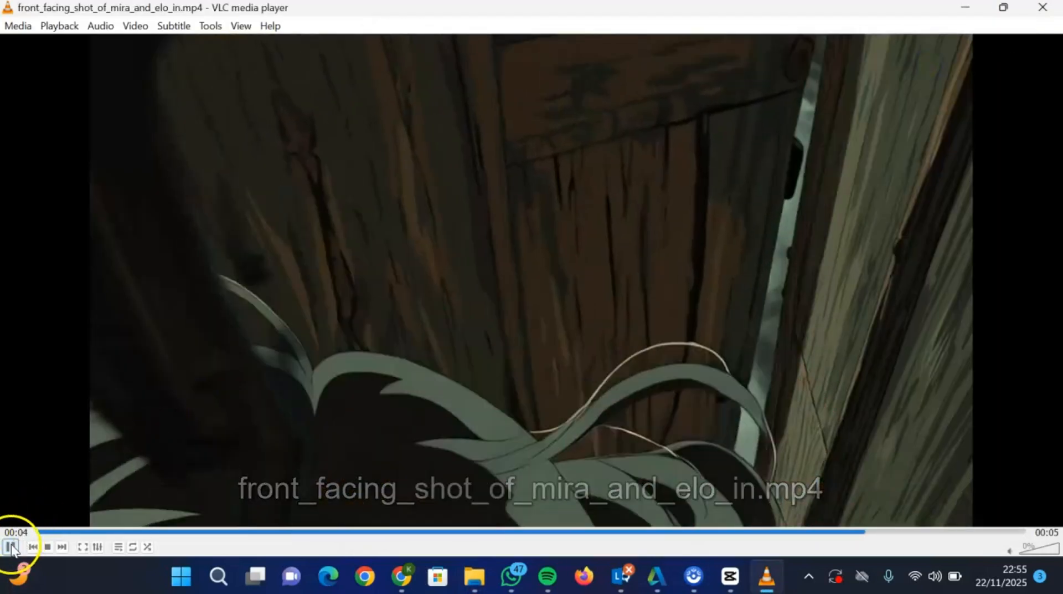
# - Pause the clip in VLC, scrub through its frames, and switch back to the ChatGPT conversation in Chrome
pyautogui.click(11, 547)
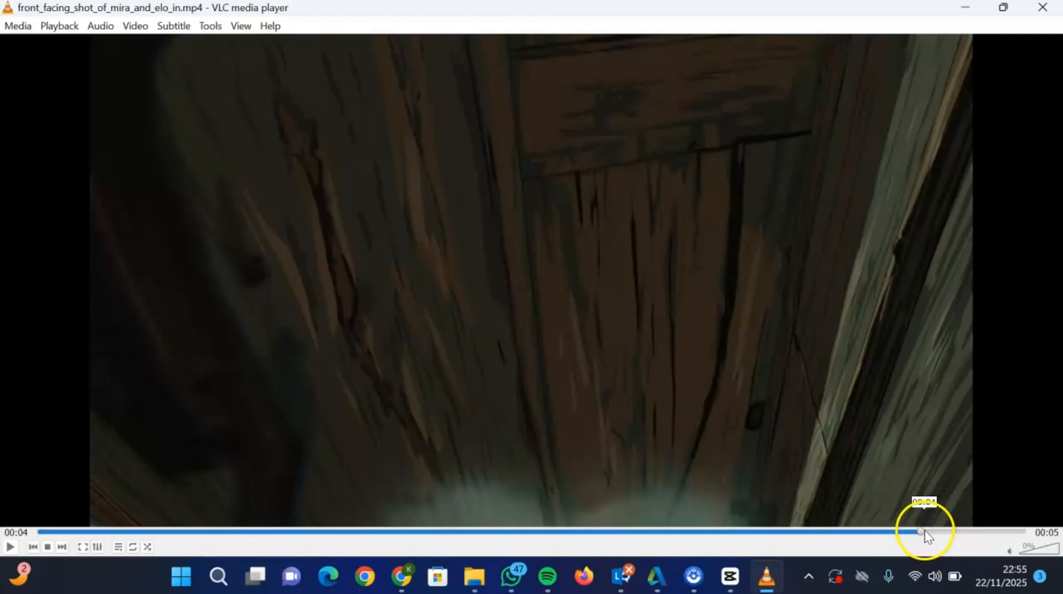
pyautogui.moveTo(925, 530); pyautogui.dragTo(1033, 521)
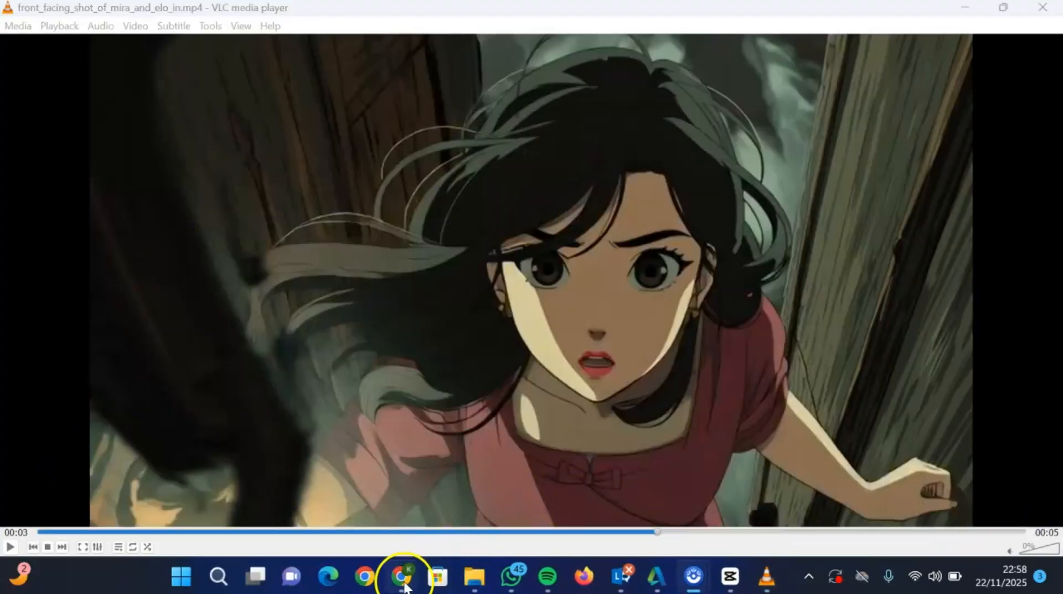
pyautogui.click(404, 583)
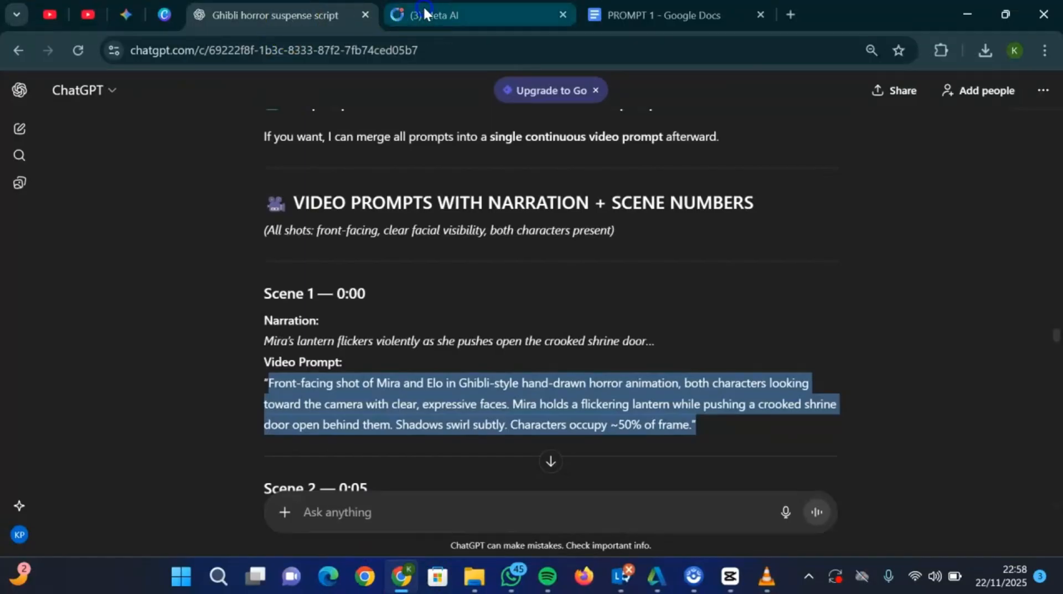
pyautogui.click(424, 11)
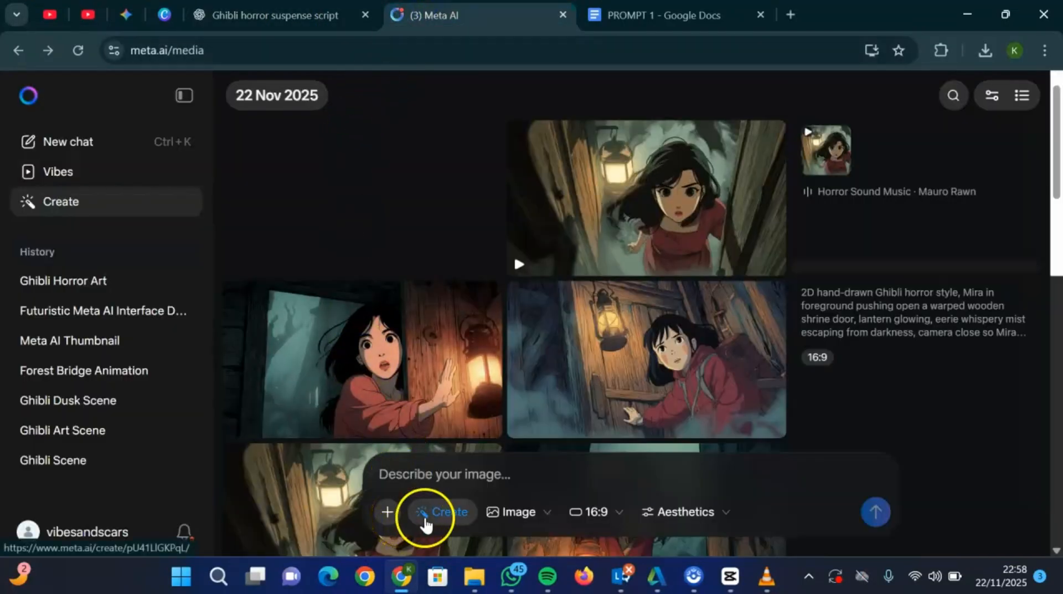
pyautogui.click(507, 513)
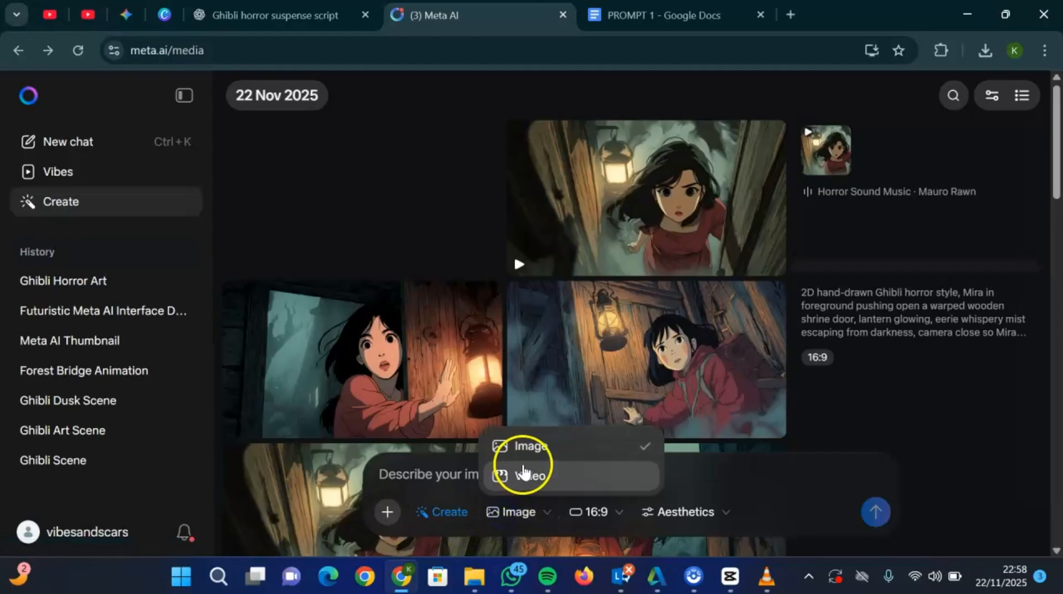
pyautogui.click(524, 472)
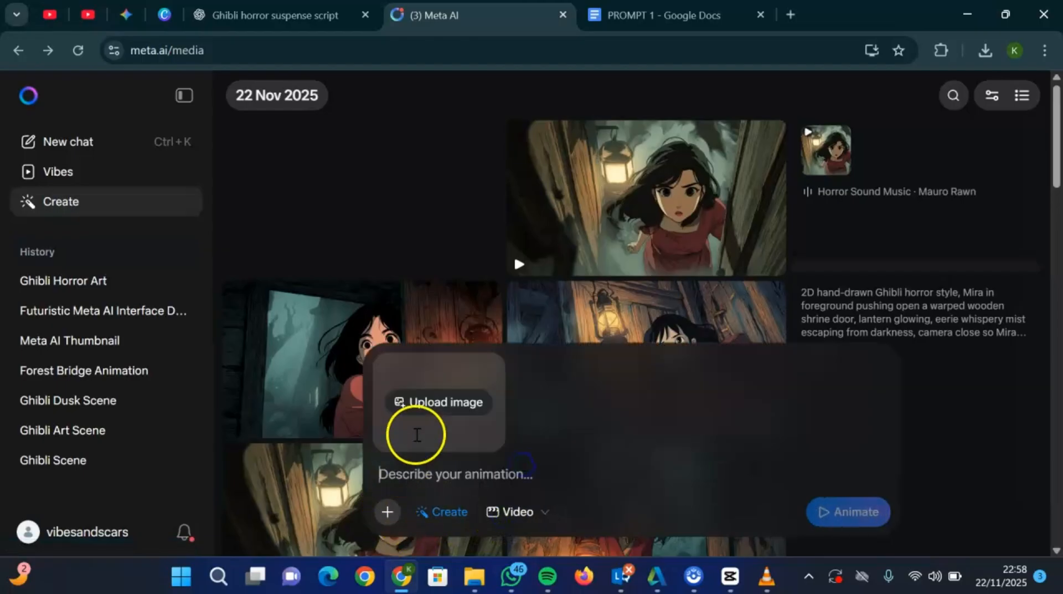
pyautogui.click(422, 404)
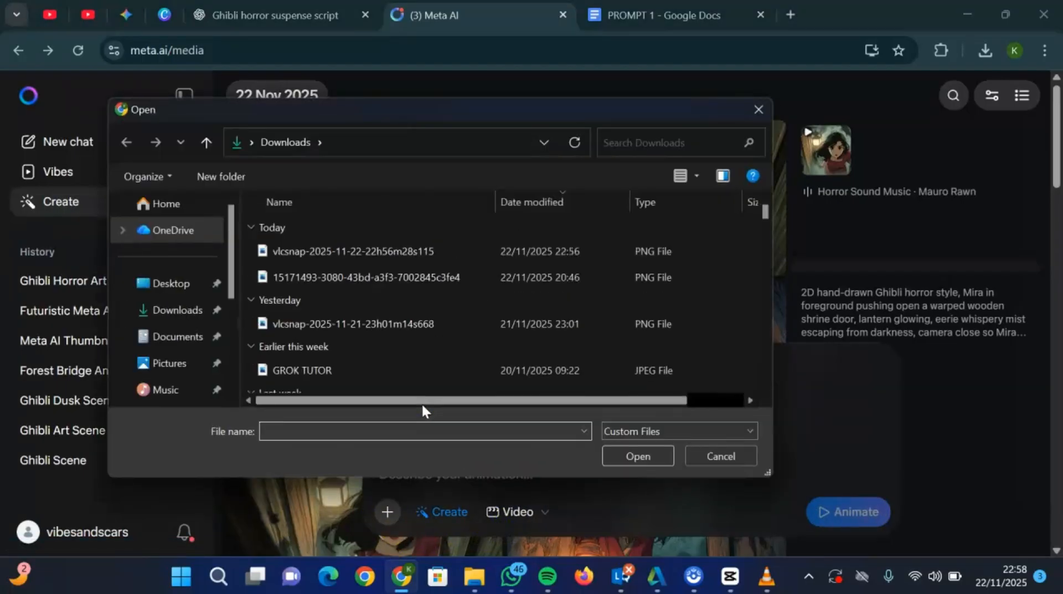
pyautogui.click(296, 250)
pyautogui.click(653, 456)
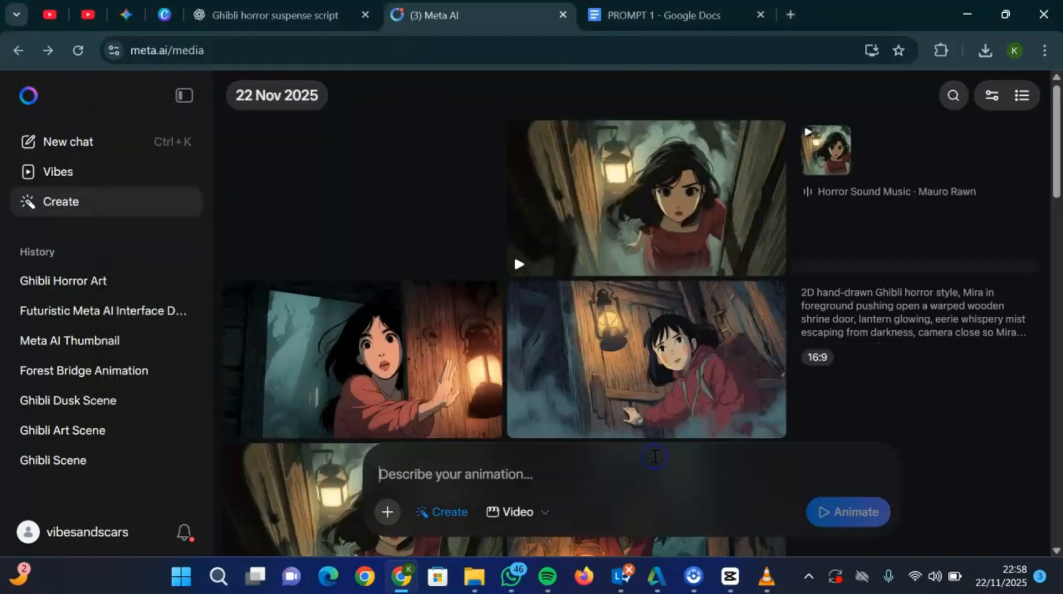
# - Copy the Scene 2 video prompt from the ChatGPT conversation, paste it as the Meta AI animation description, and animate the uploaded image
pyautogui.click(277, 17)
pyautogui.click(184, 372)
pyautogui.scroll(-5, 184, 373)
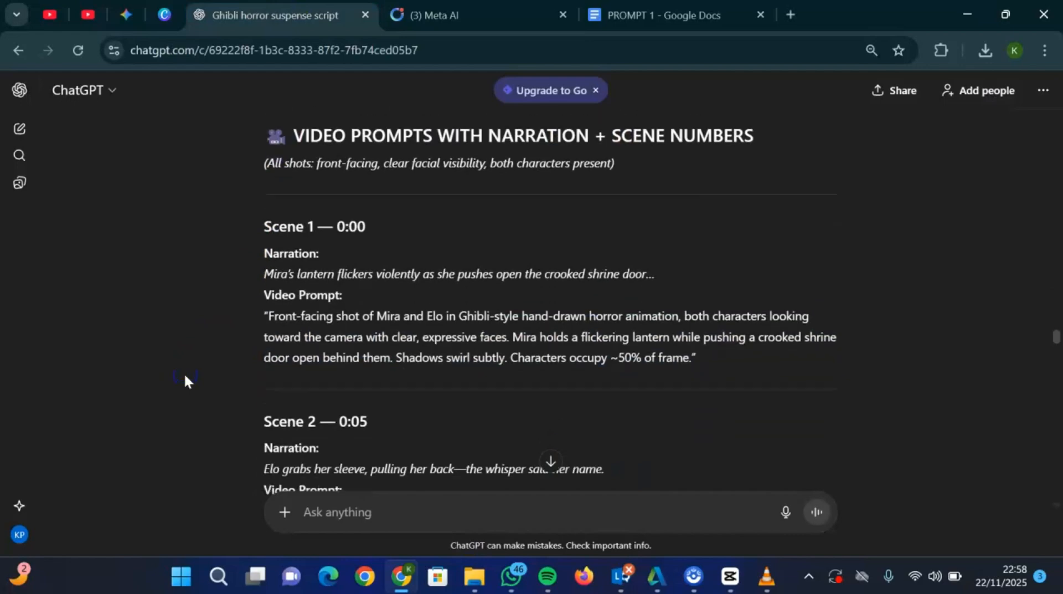
pyautogui.moveTo(267, 314); pyautogui.dragTo(783, 331)
pyautogui.hotkey('ctrl', 'c')
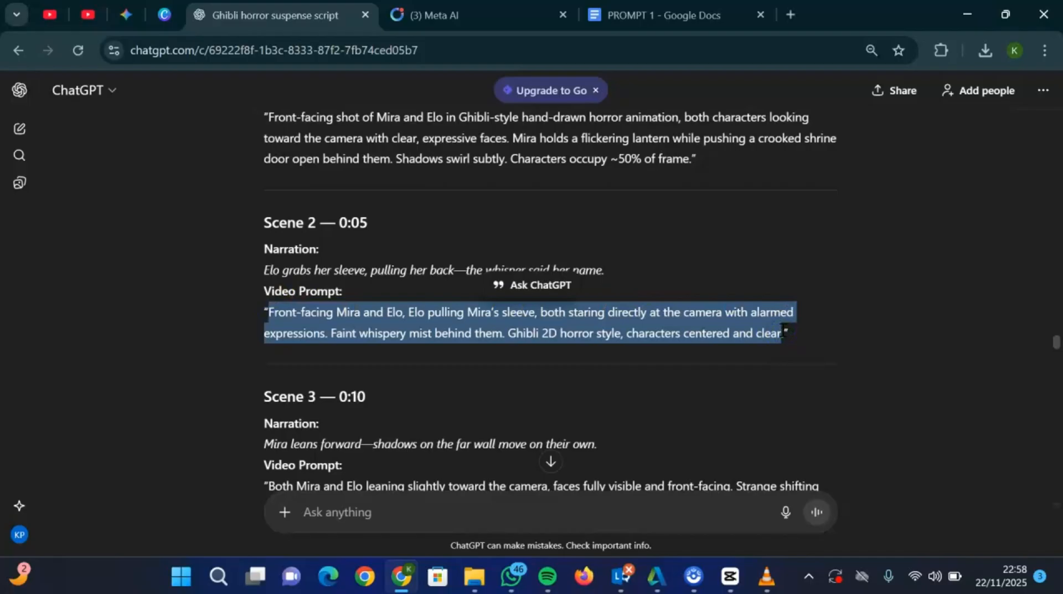
pyautogui.click(472, 14)
pyautogui.hotkey('ctrl', 'v')
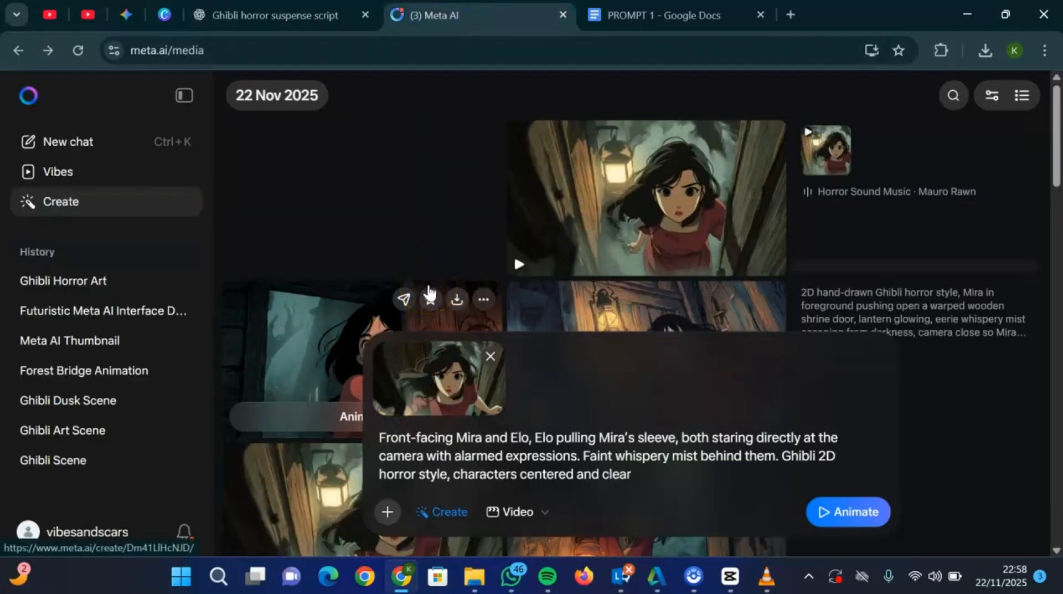
pyautogui.click(835, 526)
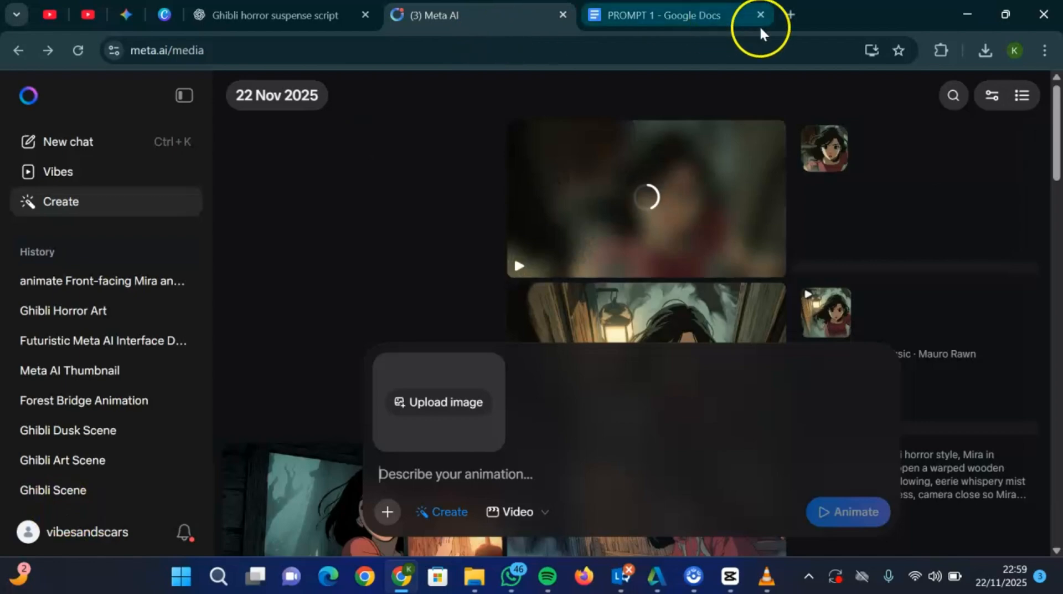
# - Search Google for "google ai studio" in a new tab, open Google AI Studio, and return to Meta AI
pyautogui.click(791, 16)
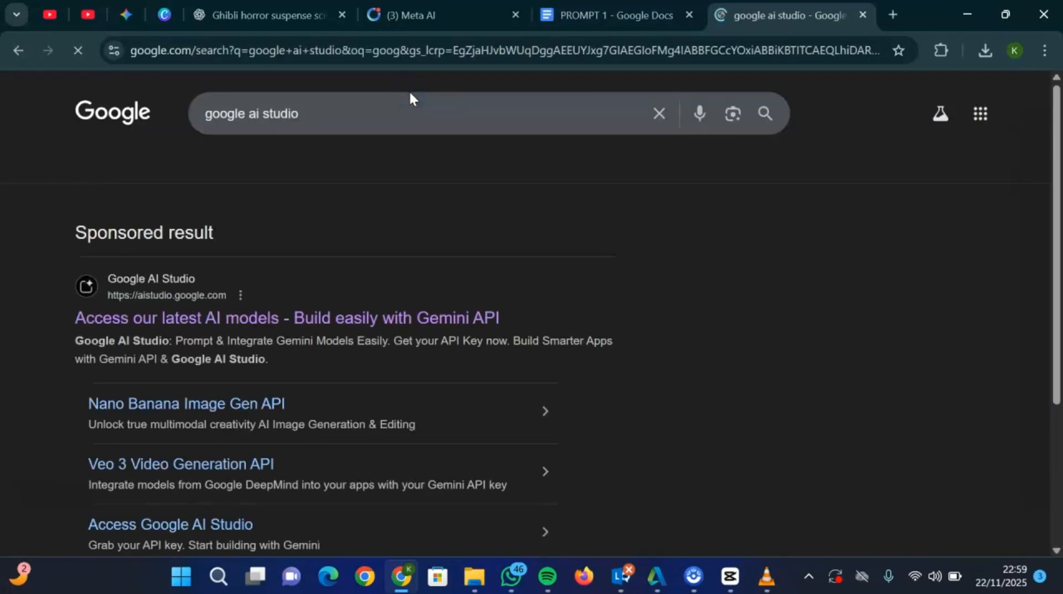
pyautogui.click(211, 320)
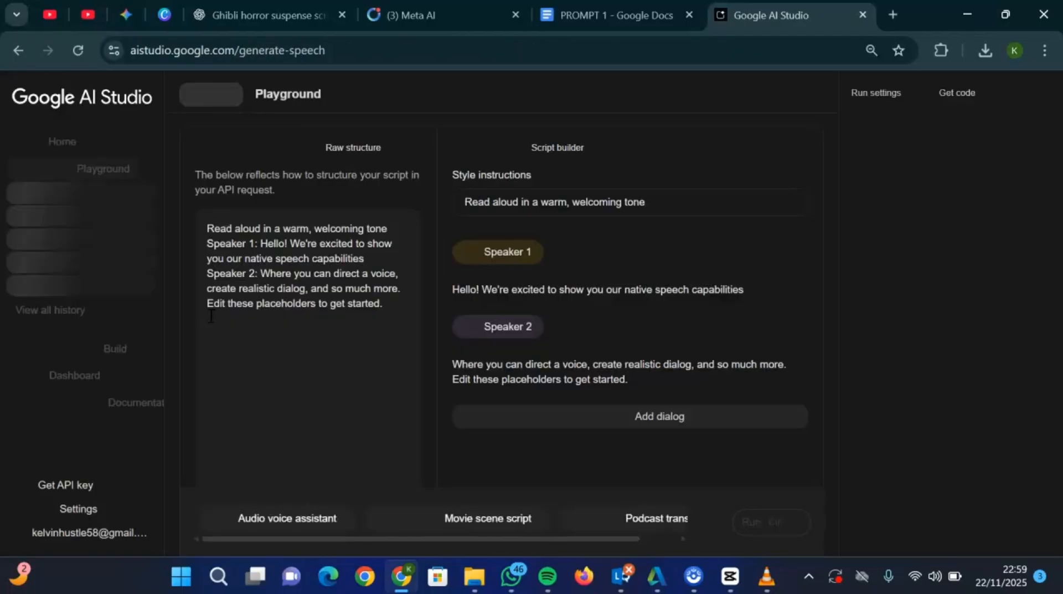
pyautogui.click(401, 12)
# - Open the generated Scene 2 video and try to download it
pyautogui.moveTo(582, 171)
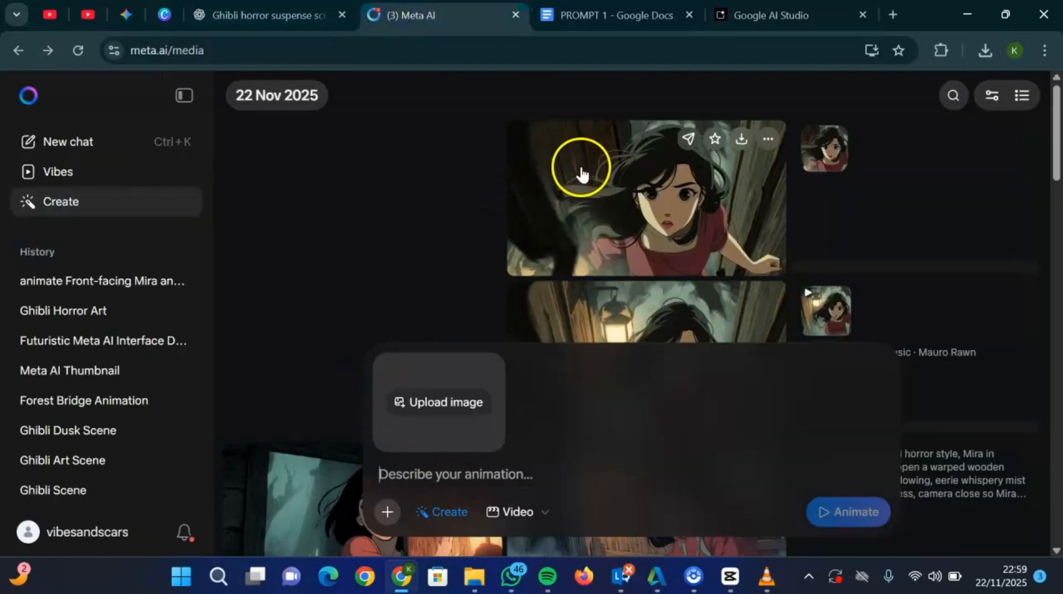
pyautogui.click(618, 208)
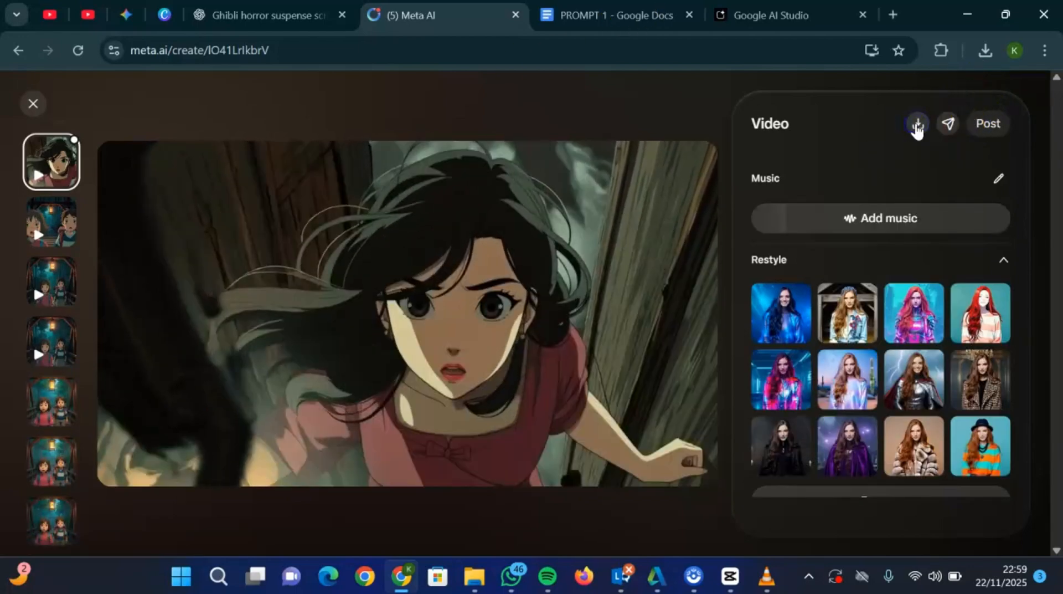
pyautogui.click(917, 124)
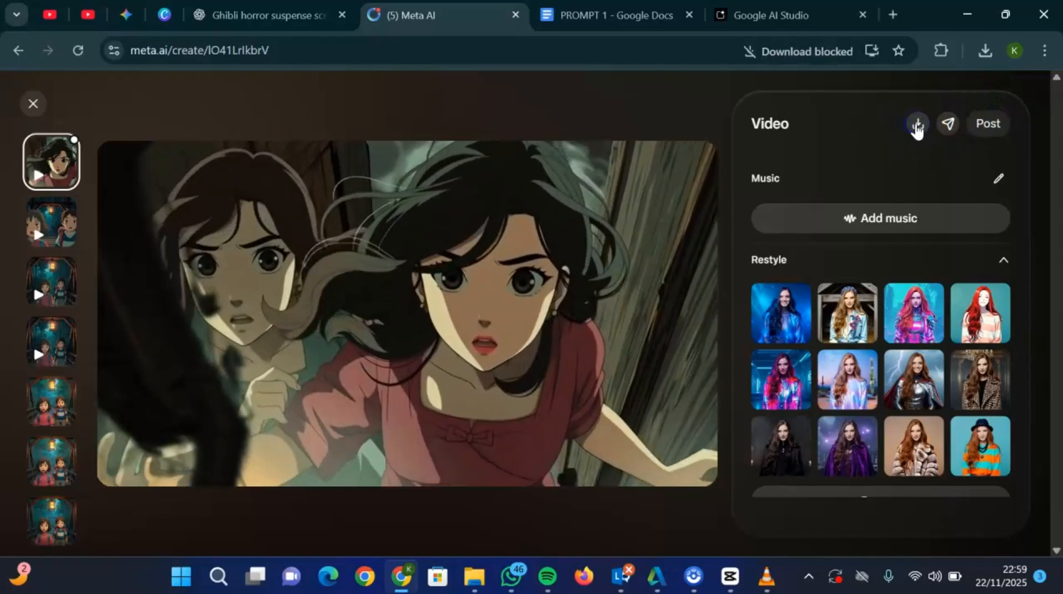
# - Always allow meta.ai to download multiple files, and download the Scene 2 video again
pyautogui.click(872, 52)
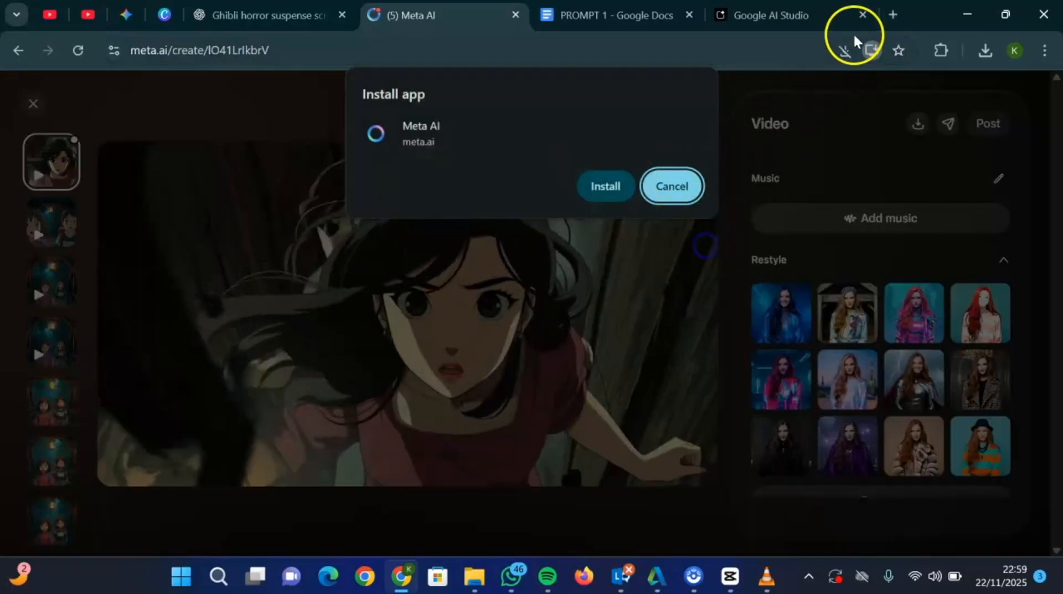
pyautogui.click(671, 178)
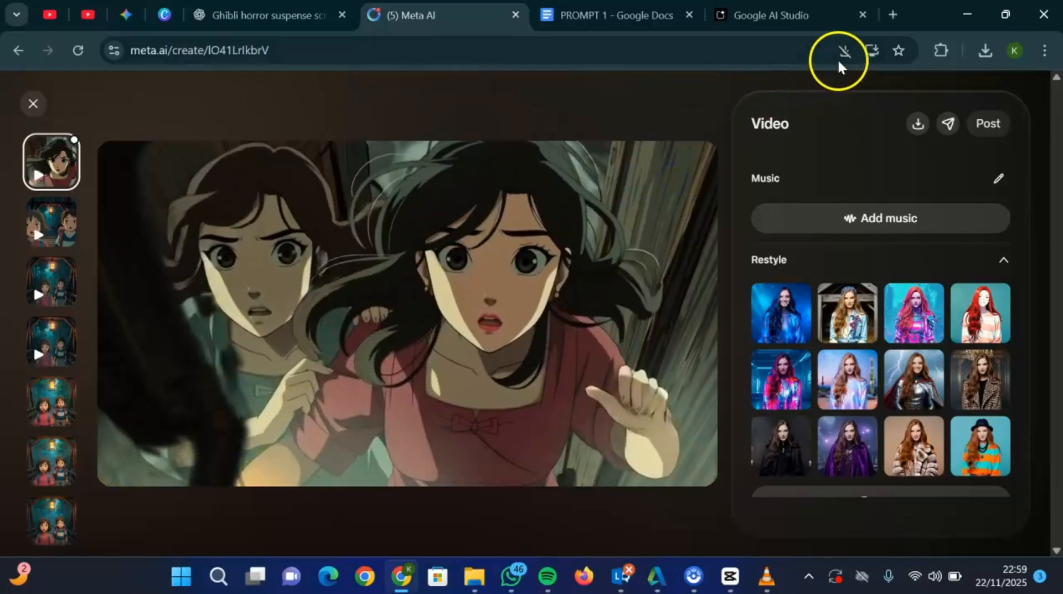
pyautogui.click(844, 50)
pyautogui.click(689, 147)
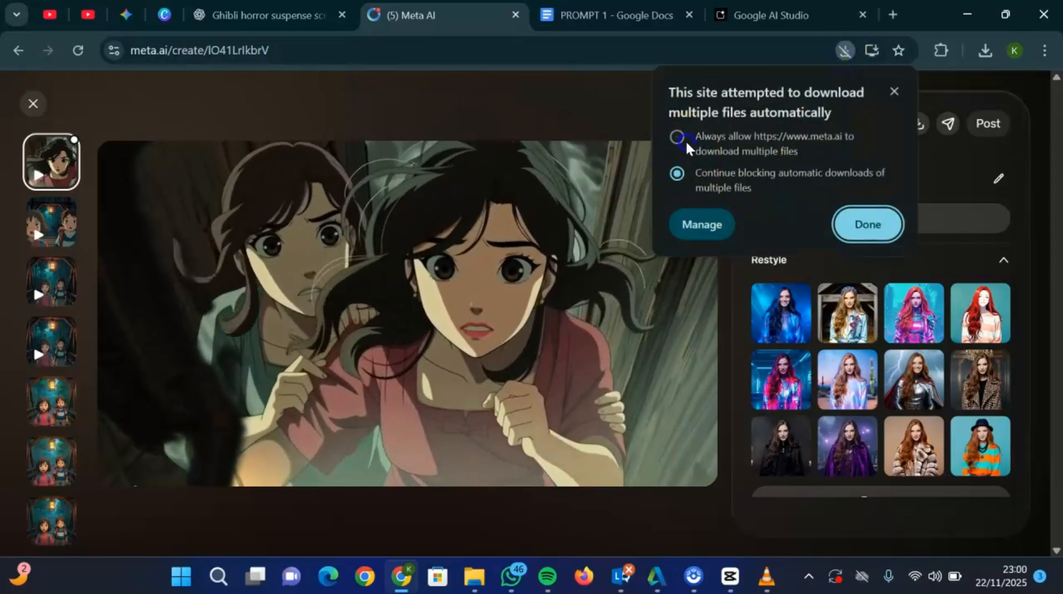
pyautogui.click(863, 224)
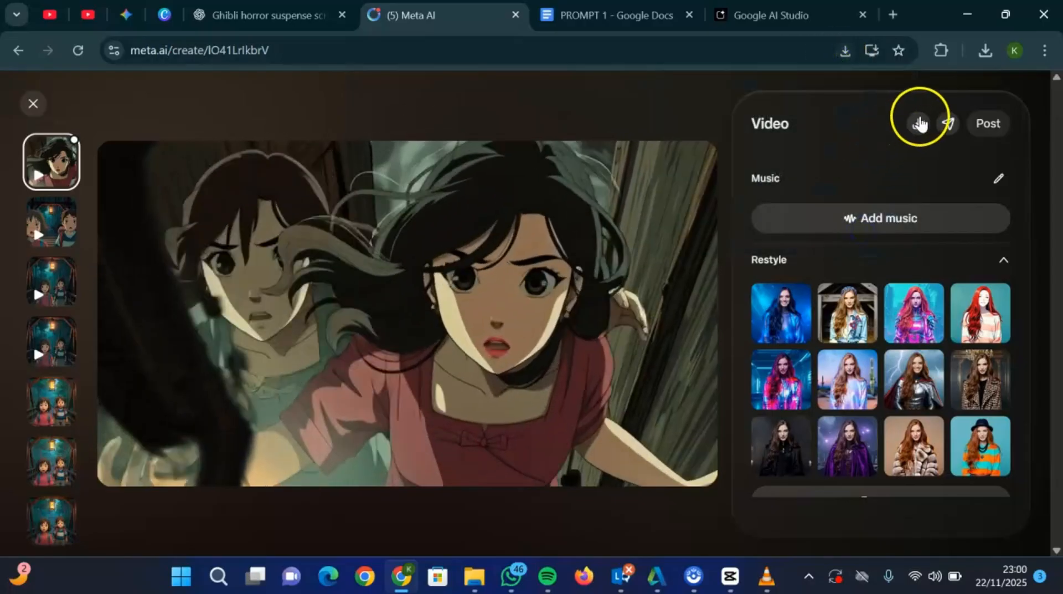
pyautogui.click(918, 120)
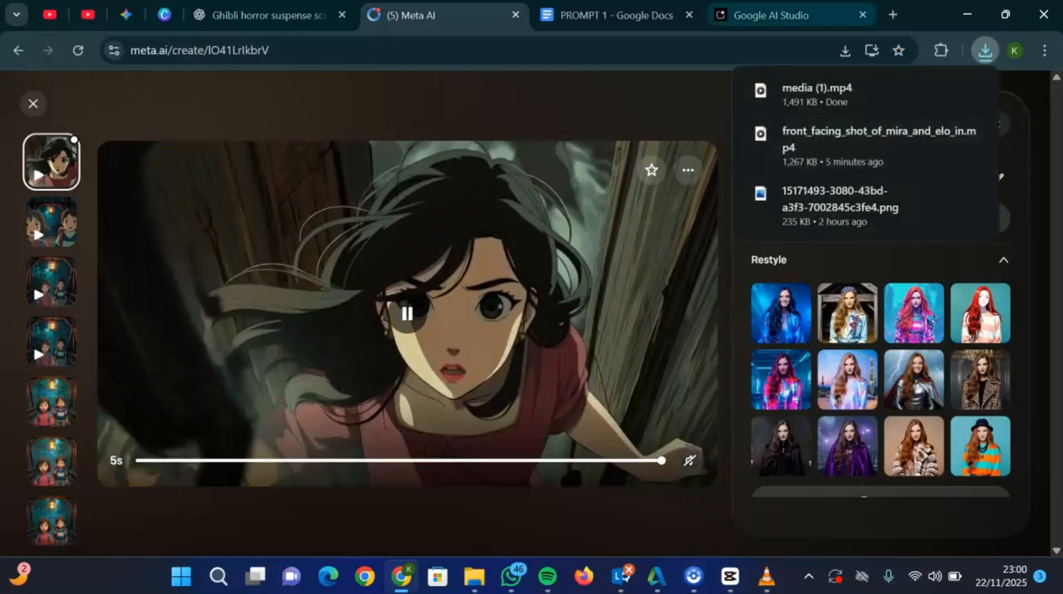
# - Copy the full narration script from the NARRATOR line through [2:40] in the ChatGPT conversation and paste it into the message box
pyautogui.click(300, 10)
pyautogui.click(110, 369)
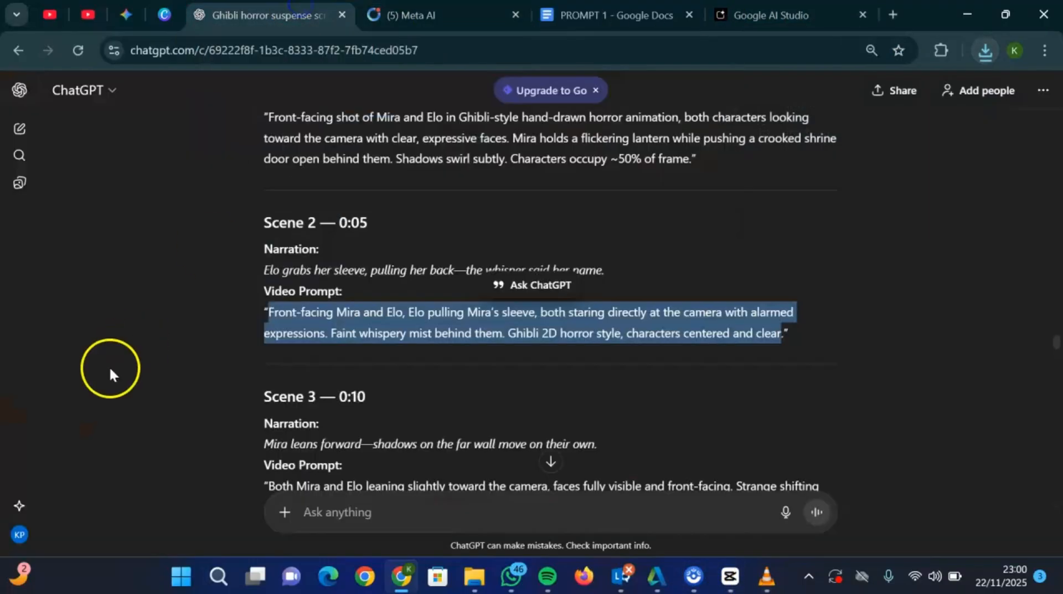
pyautogui.scroll(2, 109, 370)
pyautogui.scroll(20, 110, 368)
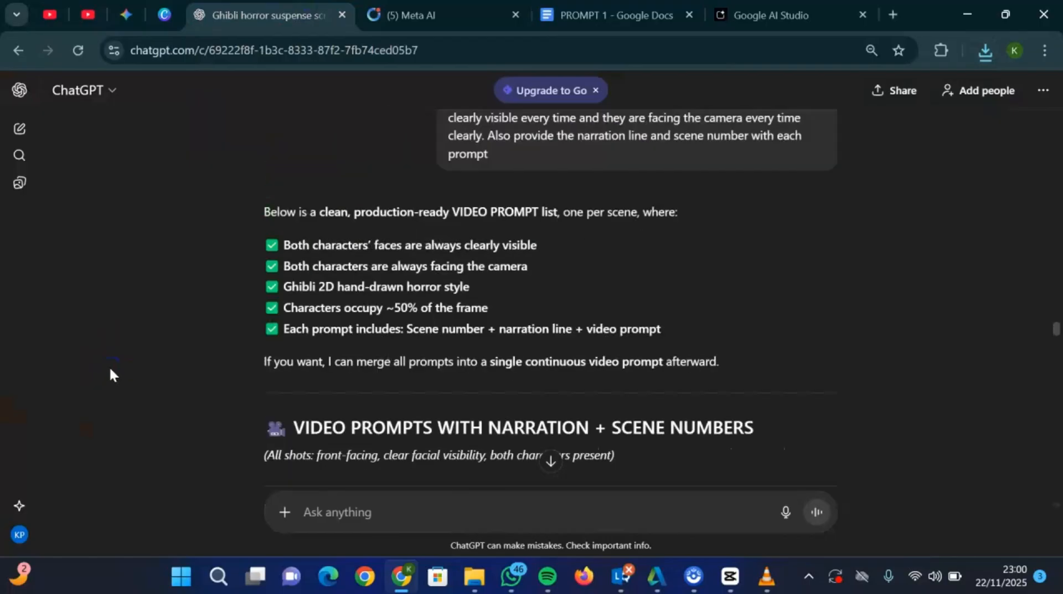
pyautogui.scroll(20, 110, 370)
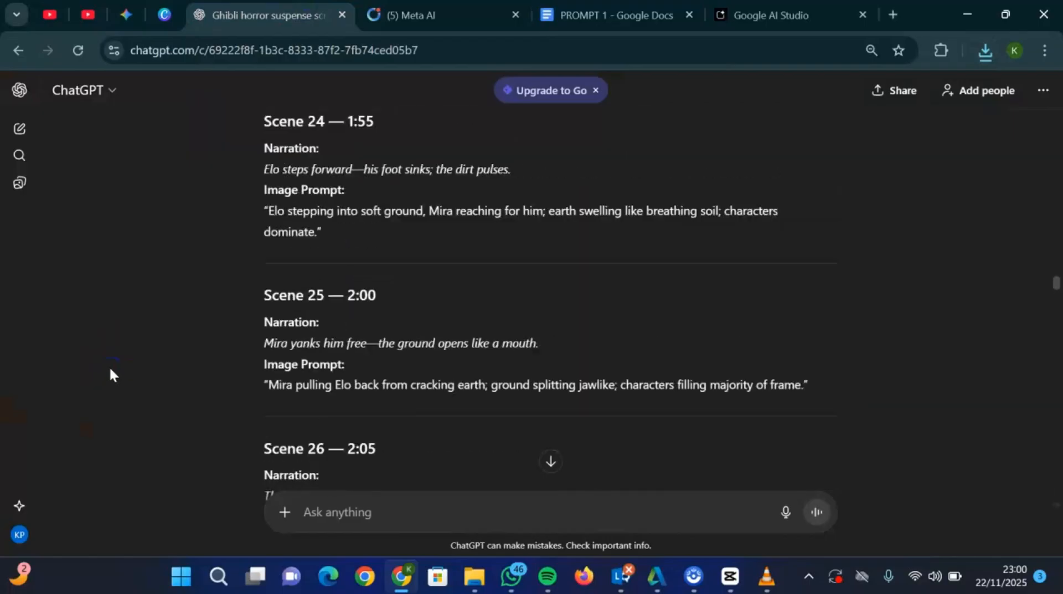
pyautogui.scroll(18, 109, 372)
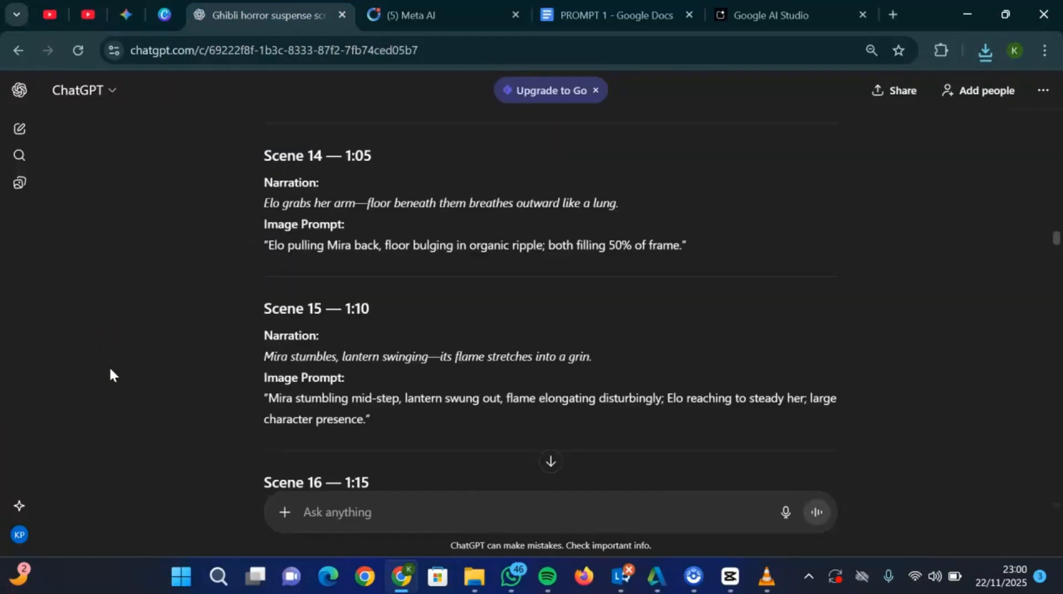
pyautogui.scroll(20, 109, 370)
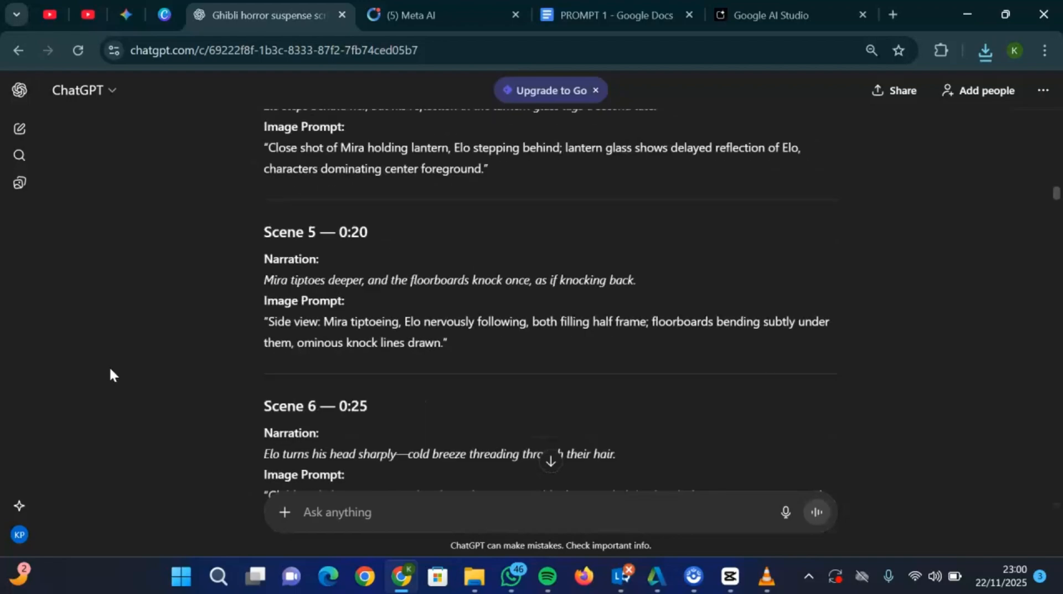
pyautogui.scroll(18, 110, 374)
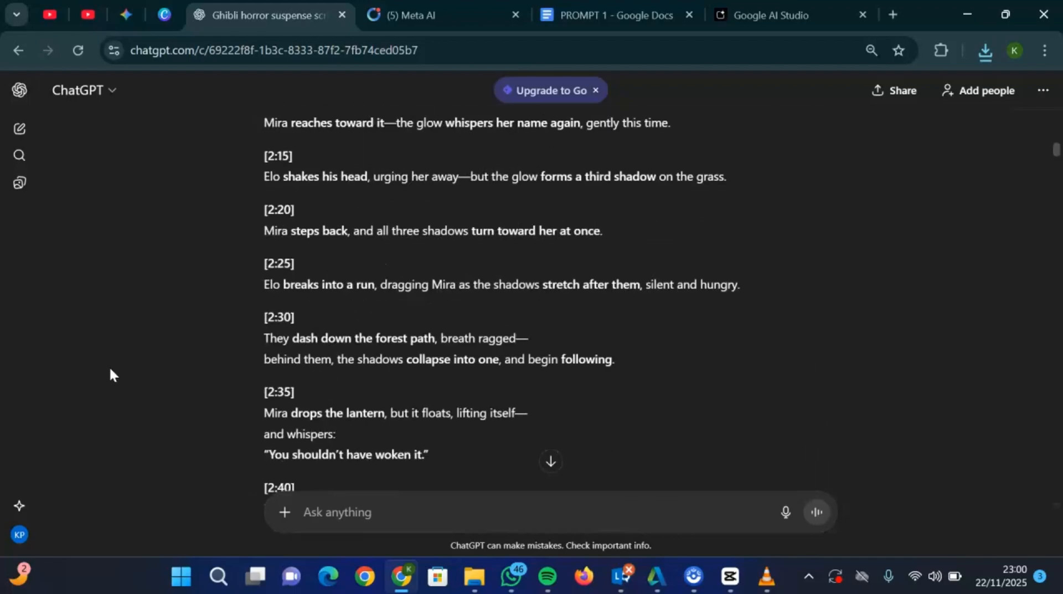
pyautogui.scroll(20, 110, 370)
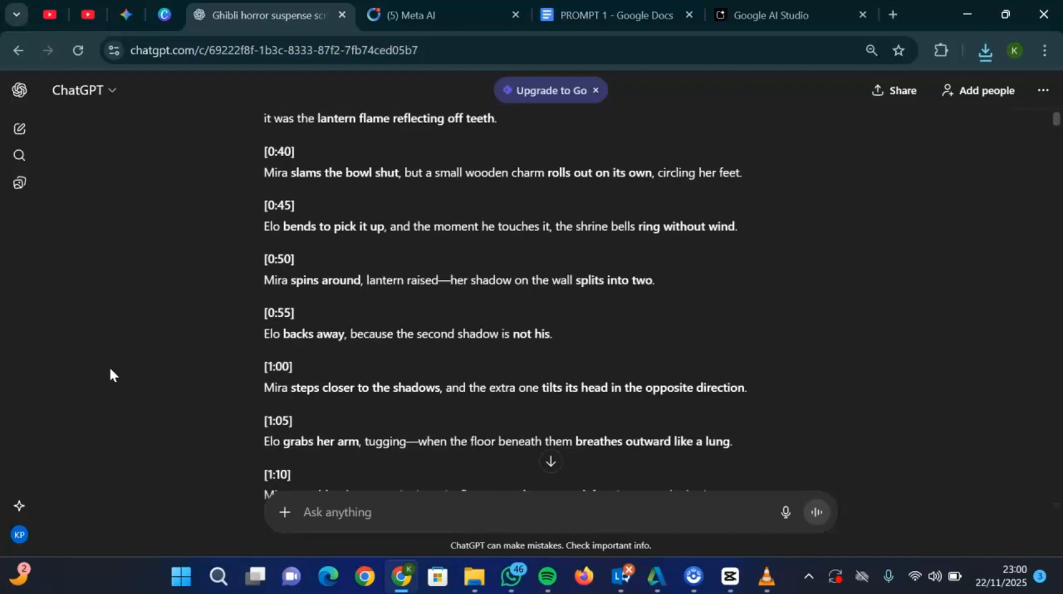
pyautogui.scroll(-9, 109, 374)
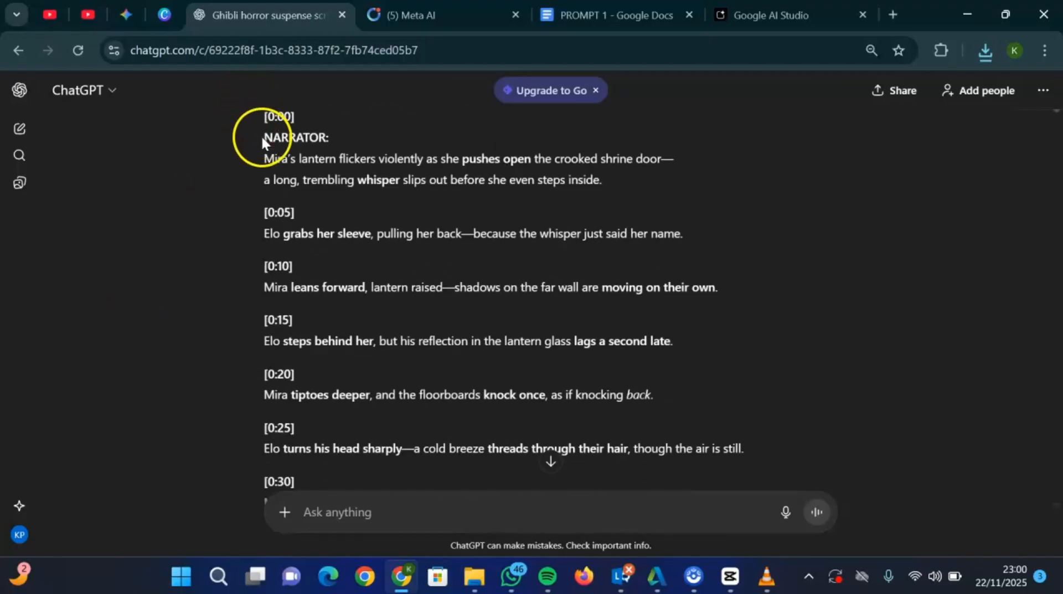
pyautogui.moveTo(261, 135); pyautogui.dragTo(682, 376)
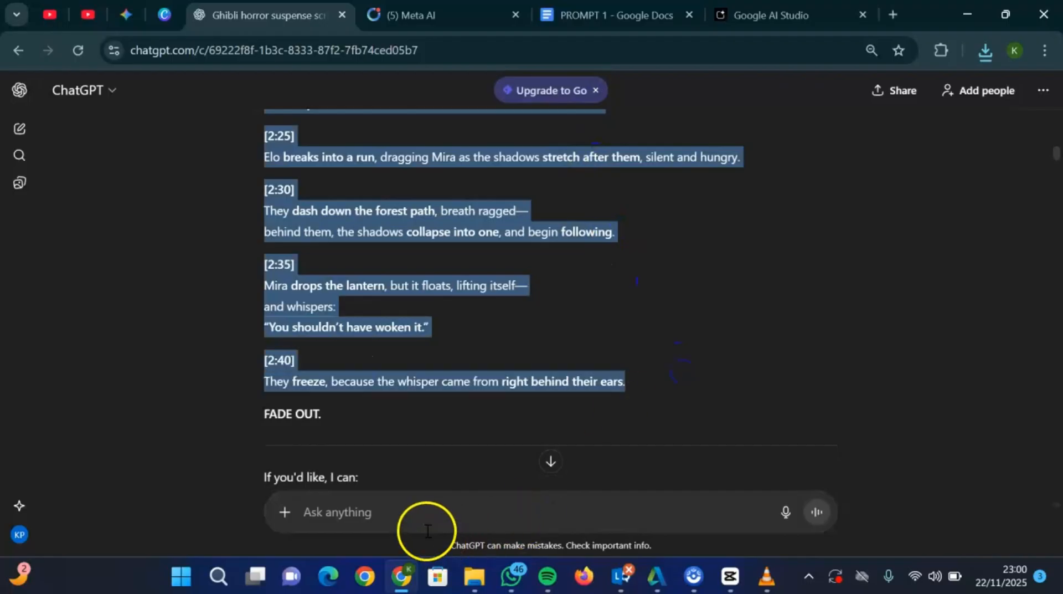
pyautogui.click(427, 530)
pyautogui.hotkey('ctrl', 'v')
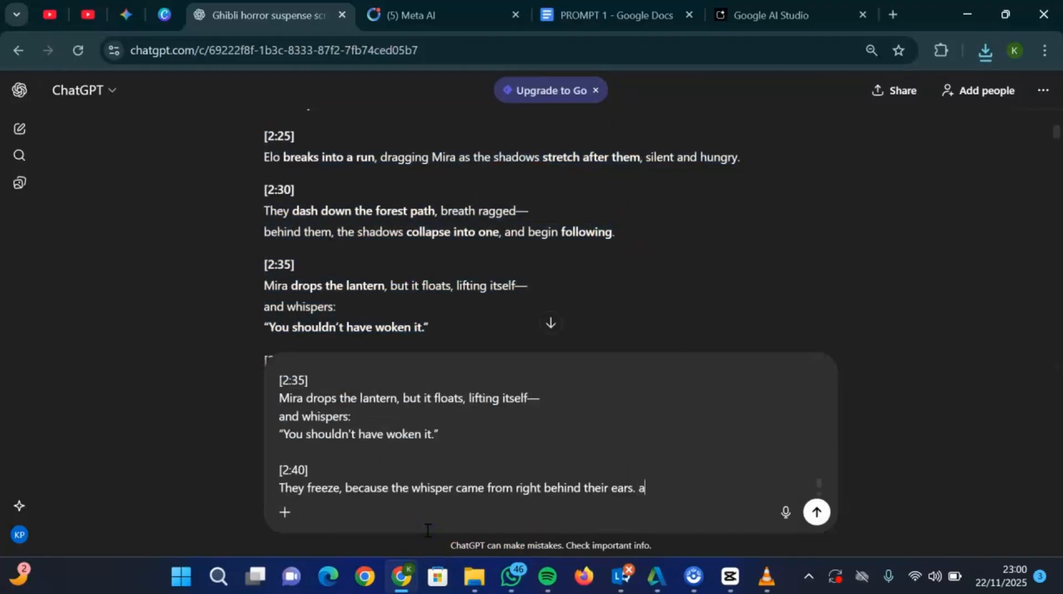
# - Add "remove the timestamp, remove nrrator i want it plain" after the pasted script and send the message
pyautogui.write('remove the time')
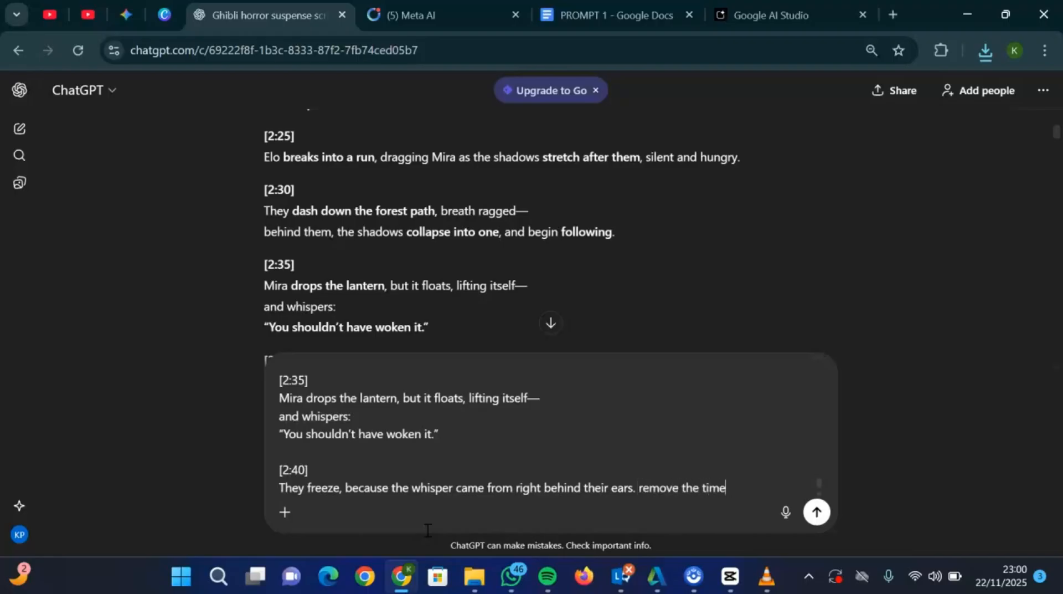
pyautogui.write('stamp, remove n')
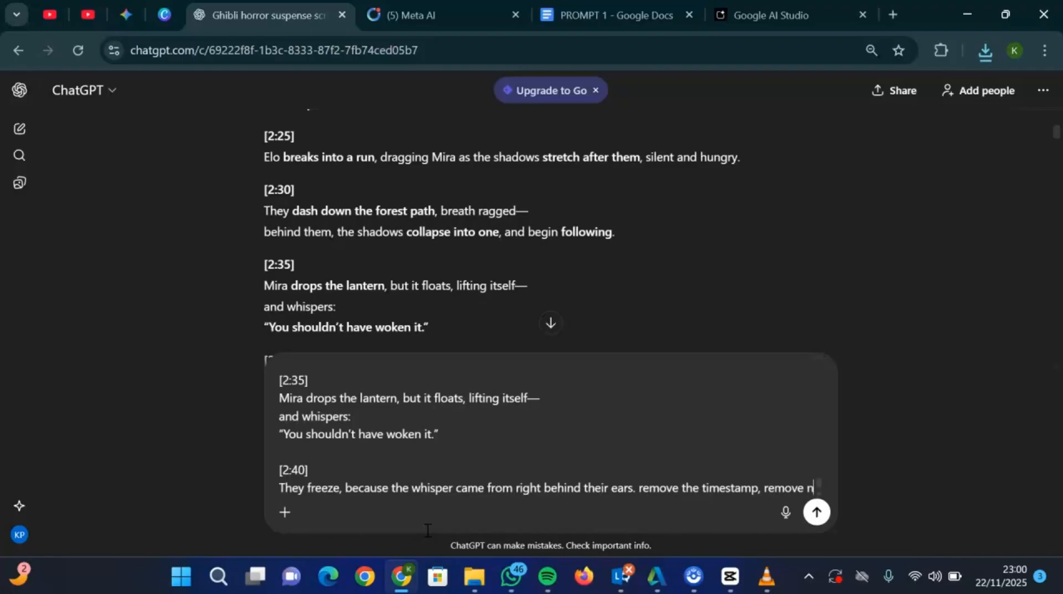
pyautogui.write('rrator')
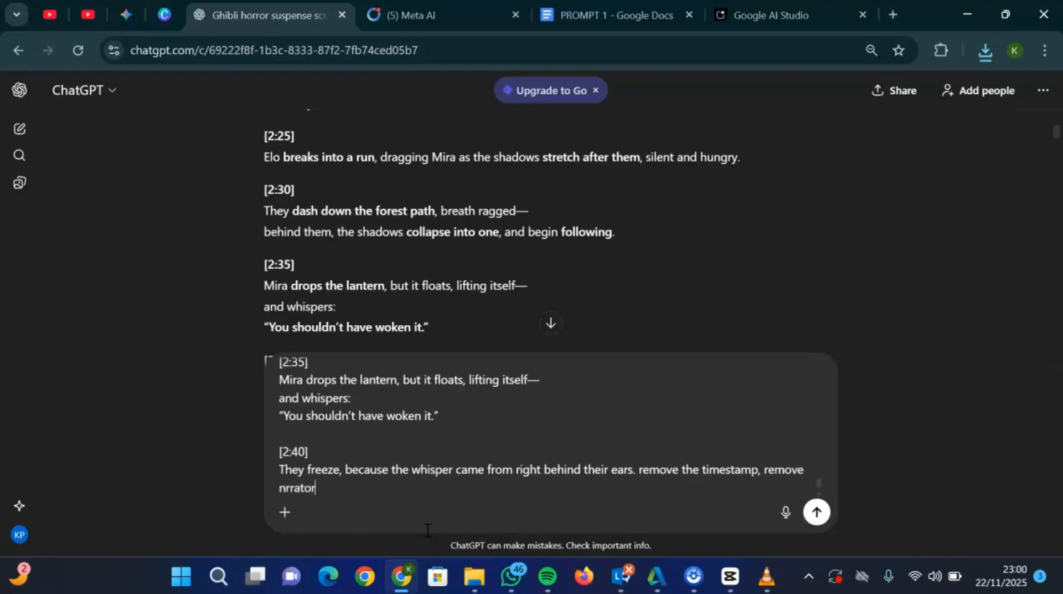
pyautogui.write(' i want it plain')
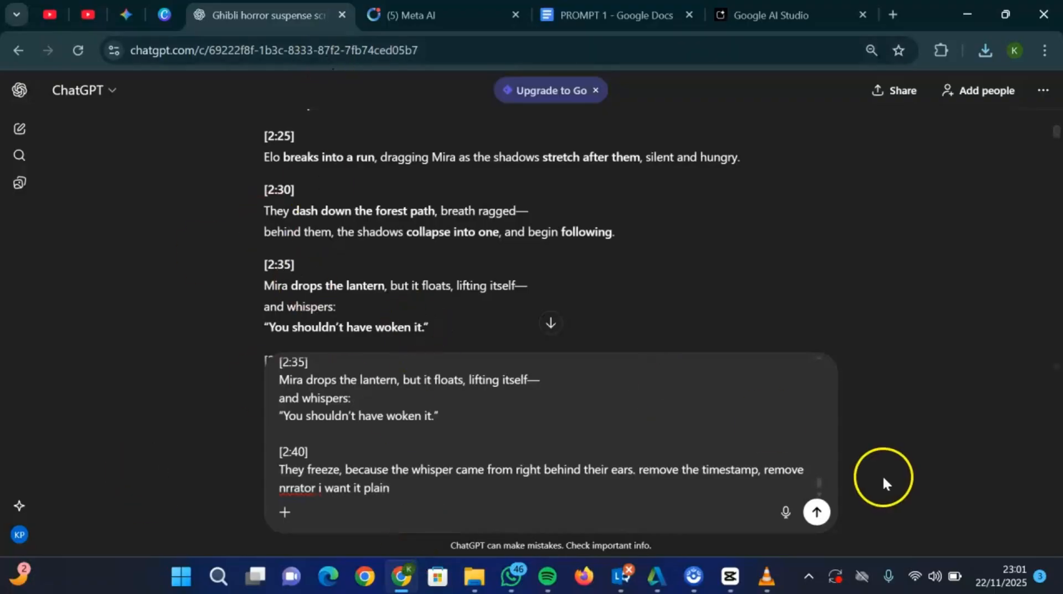
pyautogui.click(817, 514)
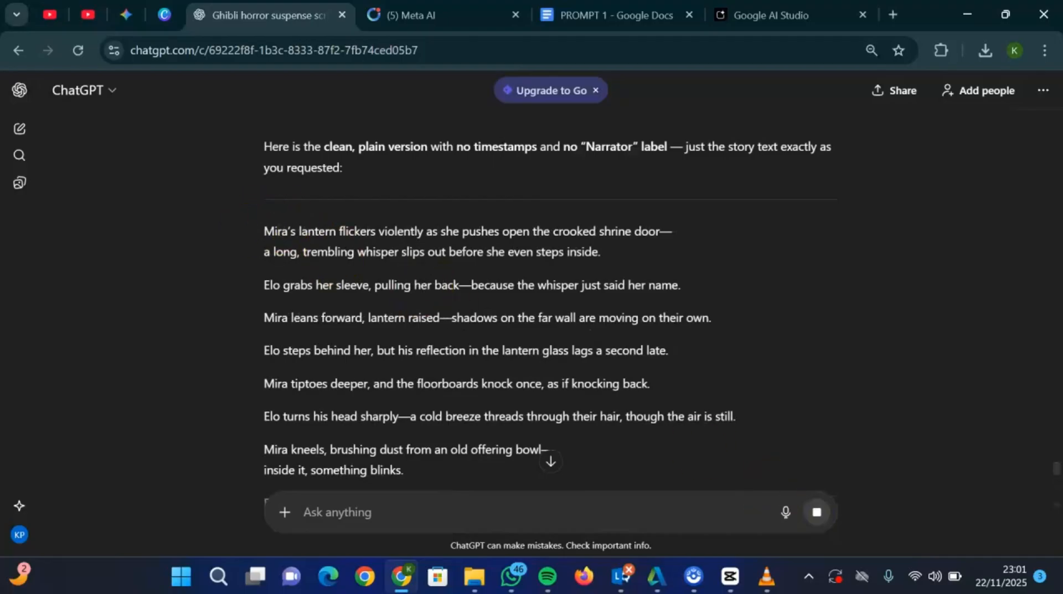
# - Open a new ChatGPT chat at chatgpt.com in a separate browser tab
pyautogui.click(901, 8)
pyautogui.write('cg')
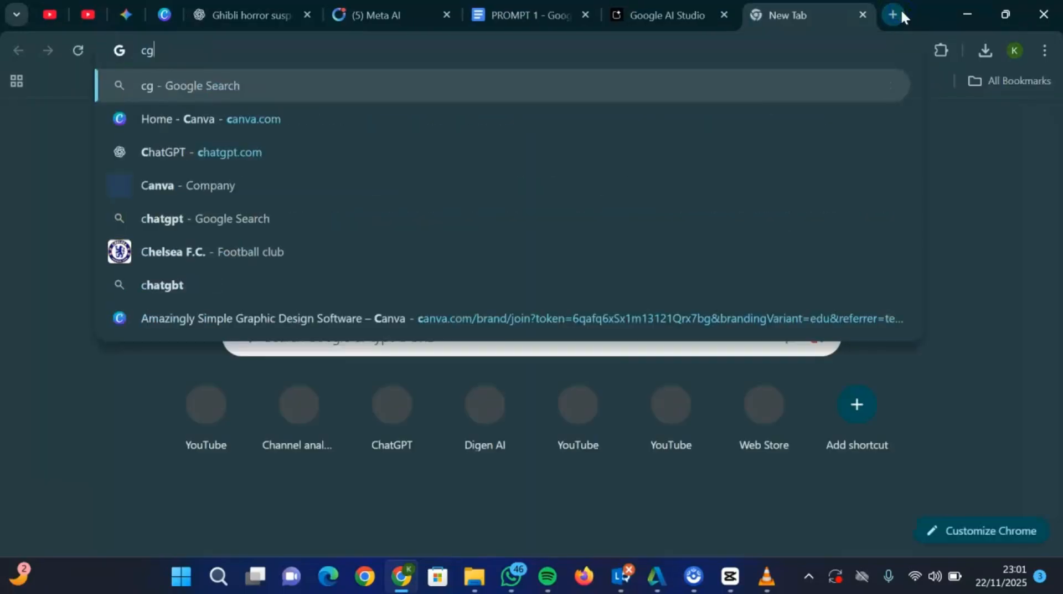
pyautogui.press('BackSpace')
pyautogui.write('hatgpt.com')
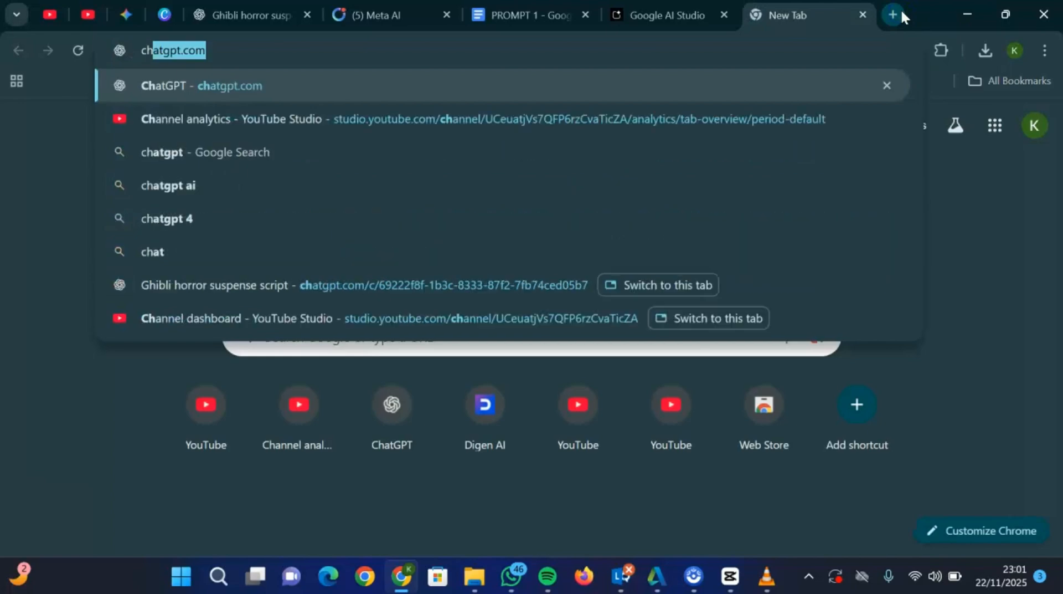
pyautogui.press('Return')
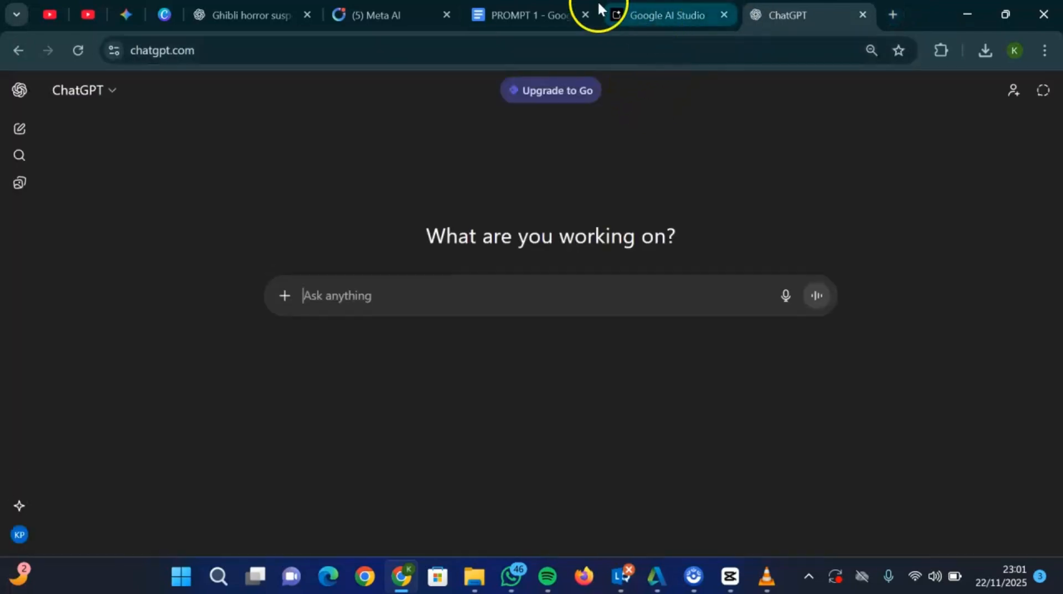
# - Copy the PROMPT 4 voiceover instructions from the PROMPT 1 Google Doc and paste them into the new ChatGPT chat's message box
pyautogui.click(515, 14)
pyautogui.click(255, 379)
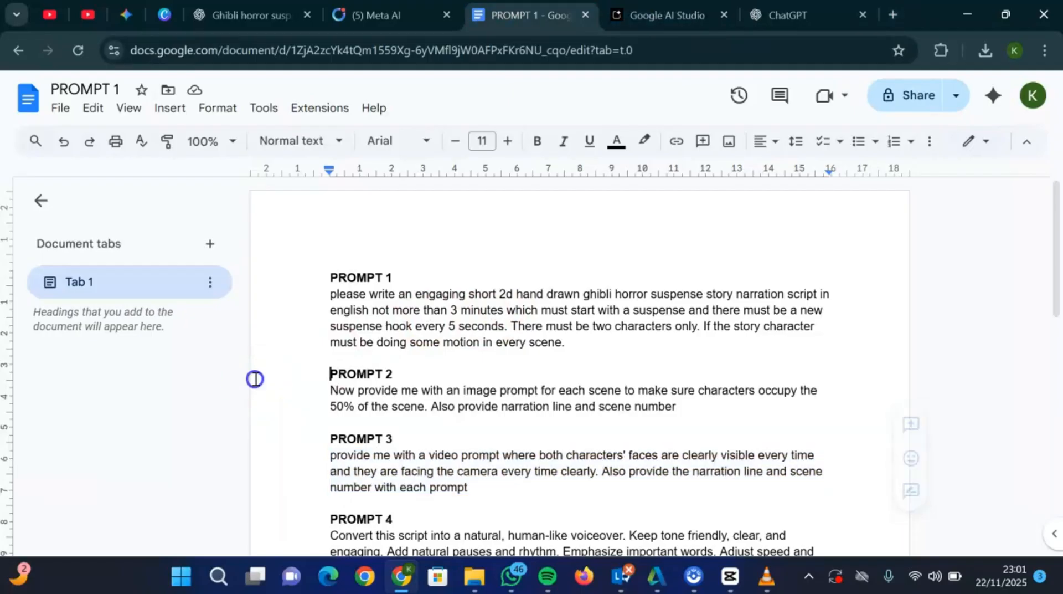
pyautogui.press('Down')
pyautogui.press('Down')
pyautogui.press('Down')
pyautogui.press('Down')
pyautogui.press('Down')
pyautogui.press('Down')
pyautogui.press('Down')
pyautogui.press('Down')
pyautogui.press('Down')
pyautogui.press('Down')
pyautogui.press('Down')
pyautogui.press('Down')
pyautogui.press('Down')
pyautogui.press('Down')
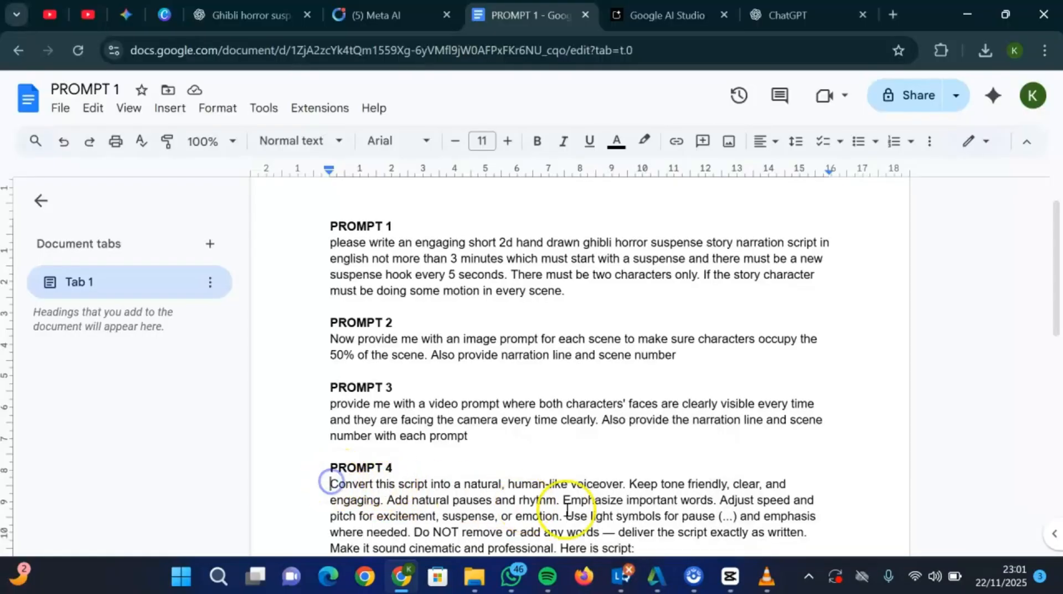
pyautogui.moveTo(333, 485); pyautogui.dragTo(703, 559)
pyautogui.hotkey('ctrl', 'c')
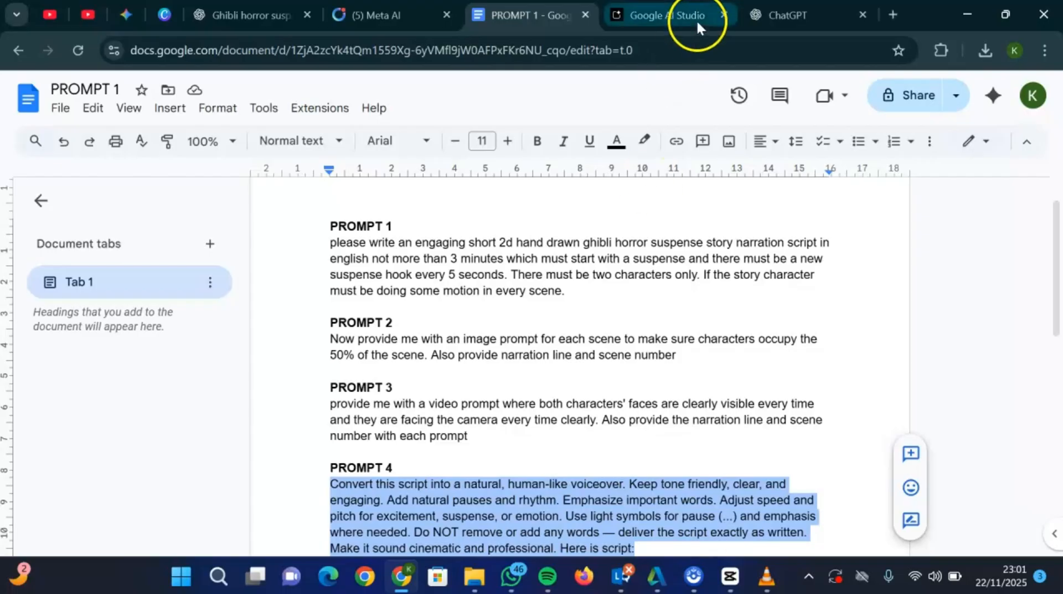
pyautogui.click(791, 7)
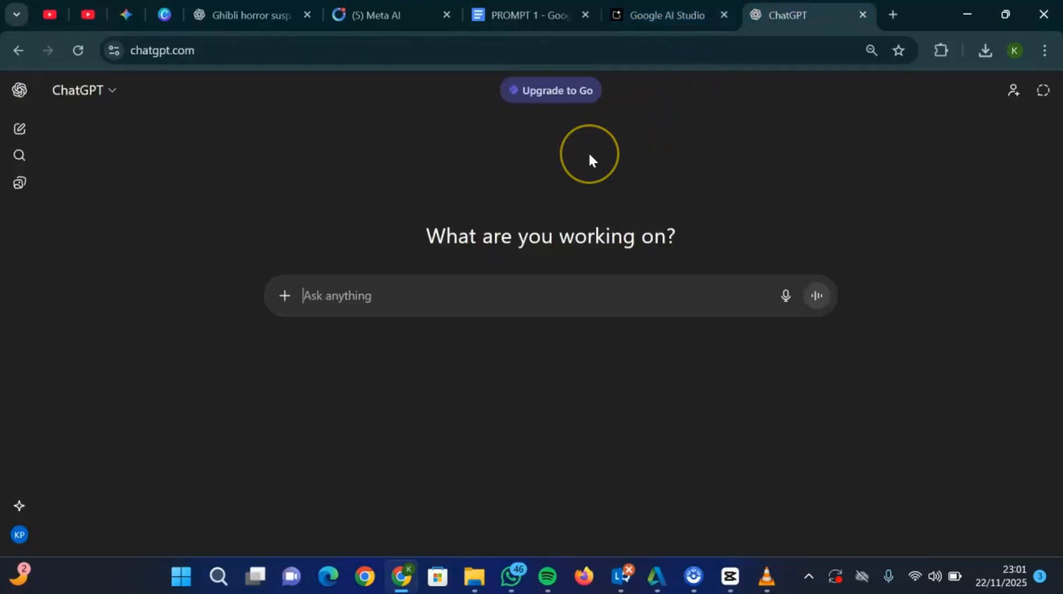
pyautogui.hotkey('ctrl', 'v')
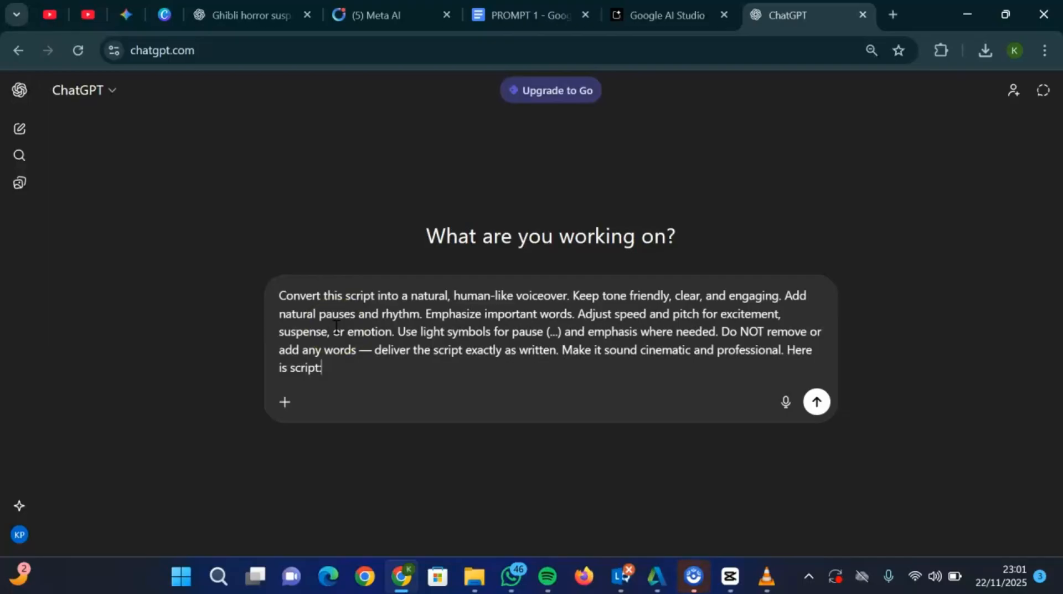
# - Copy the complete plain narration from the Ghibli horror chat, add it after the voiceover instructions in the new chat, and send the message
pyautogui.click(209, 12)
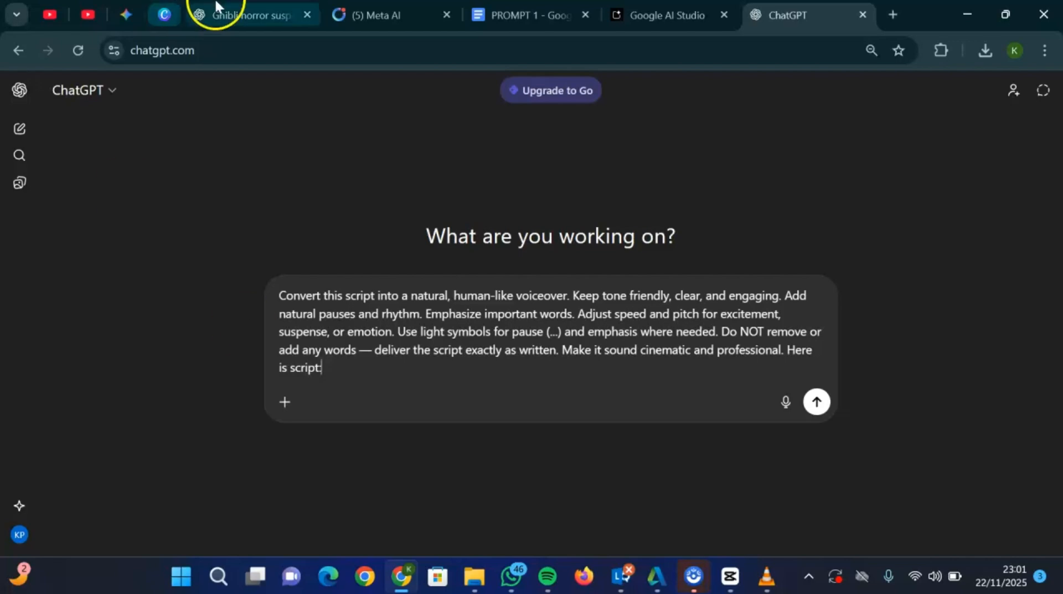
pyautogui.click(266, 357)
pyautogui.click(257, 232)
pyautogui.moveTo(256, 232); pyautogui.dragTo(619, 220)
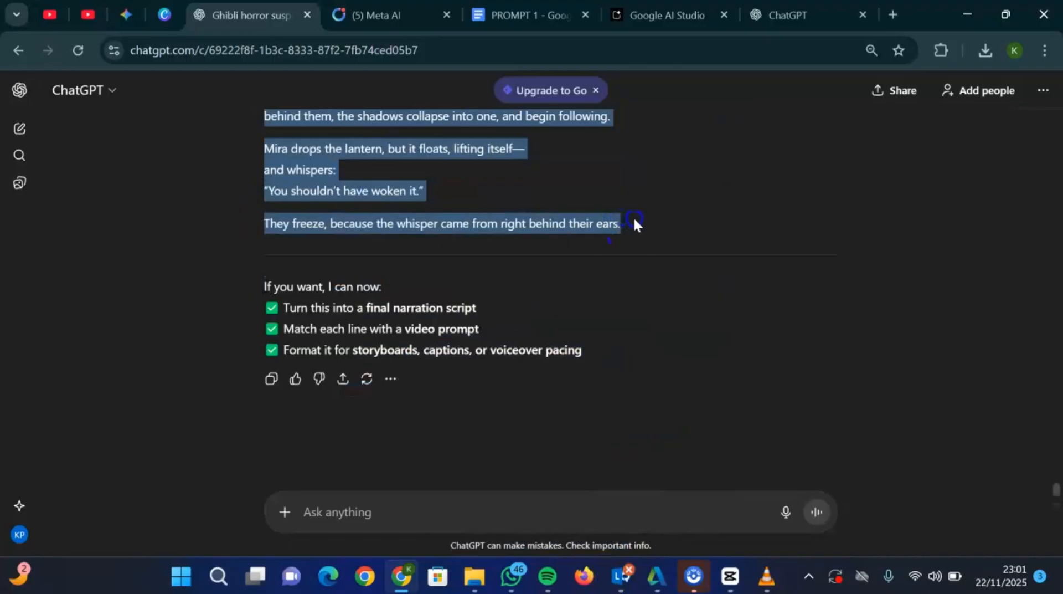
pyautogui.click(788, 14)
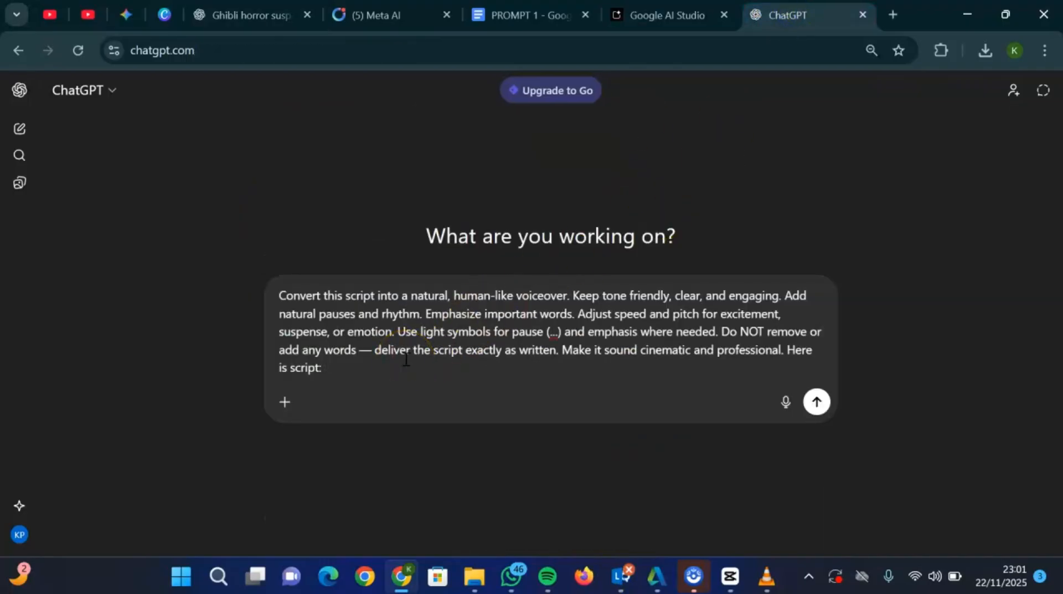
pyautogui.hotkey('ctrl', 'v')
pyautogui.press('Return')
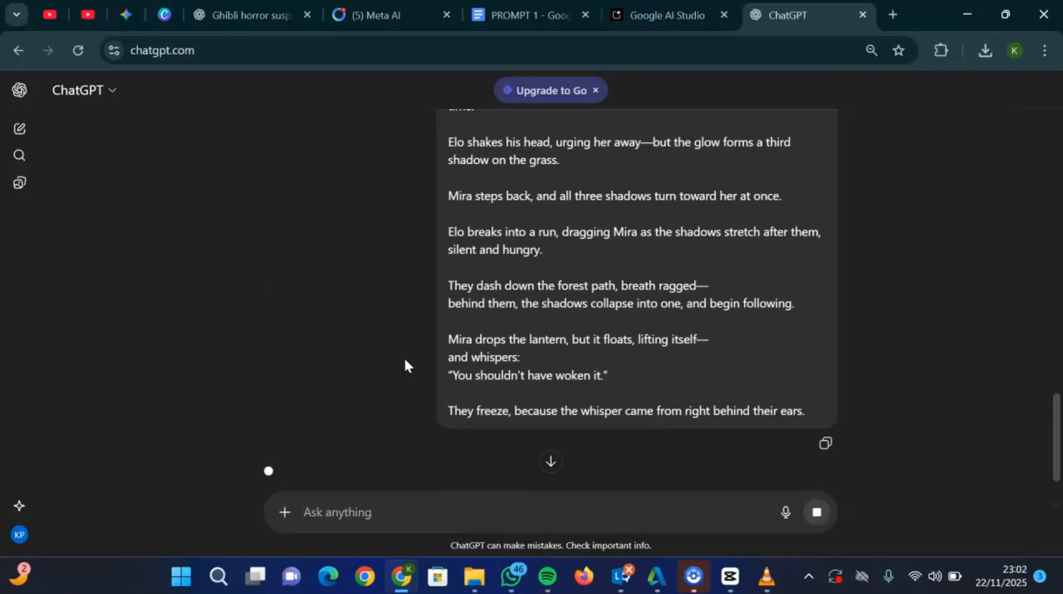
# - Copy the full voiceover script from ChatGPT and paste it as the speech text in Google AI Studio, using Single-speaker audio mode
pyautogui.click(550, 461)
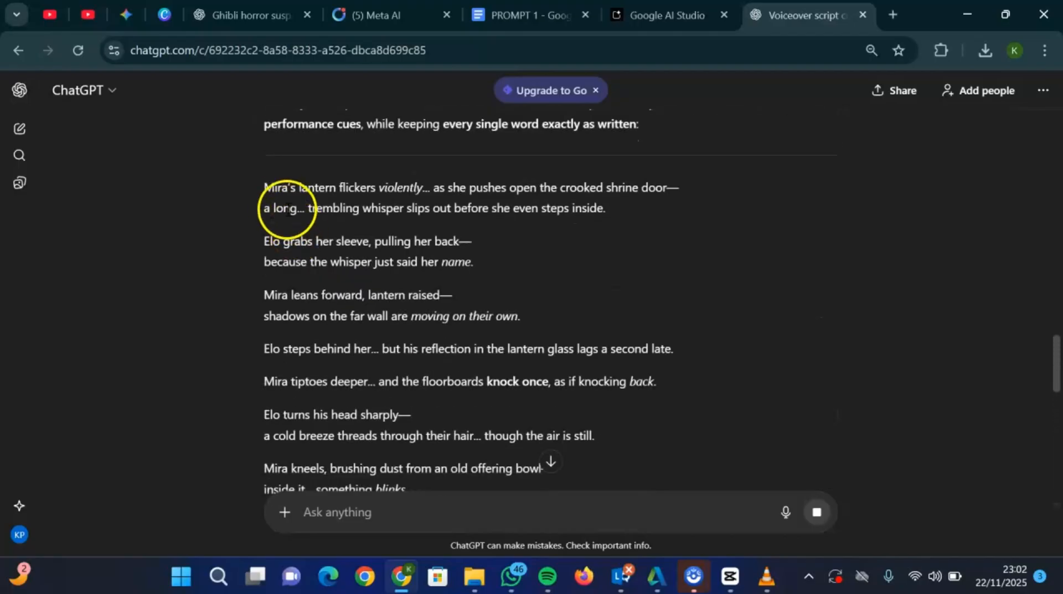
pyautogui.moveTo(261, 184); pyautogui.dragTo(569, 319)
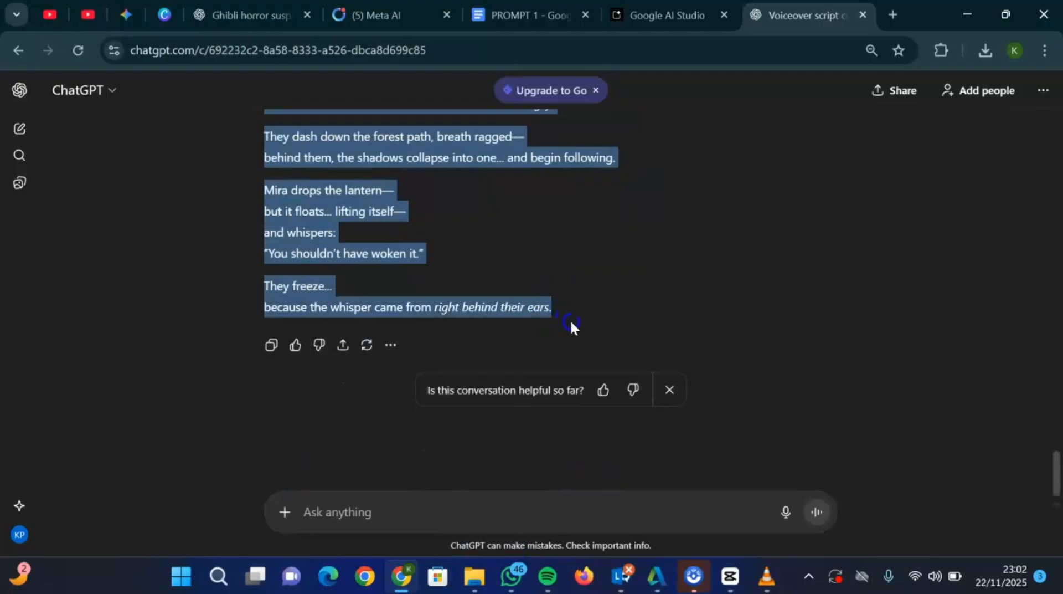
pyautogui.click(656, 7)
pyautogui.click(913, 304)
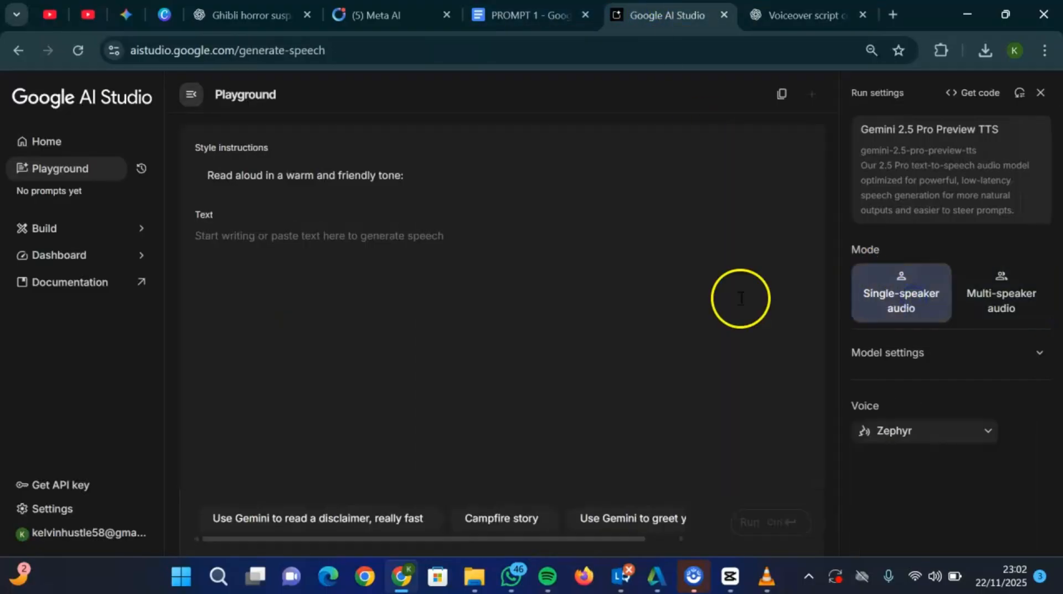
pyautogui.click(467, 290)
pyautogui.hotkey('ctrl', 'v')
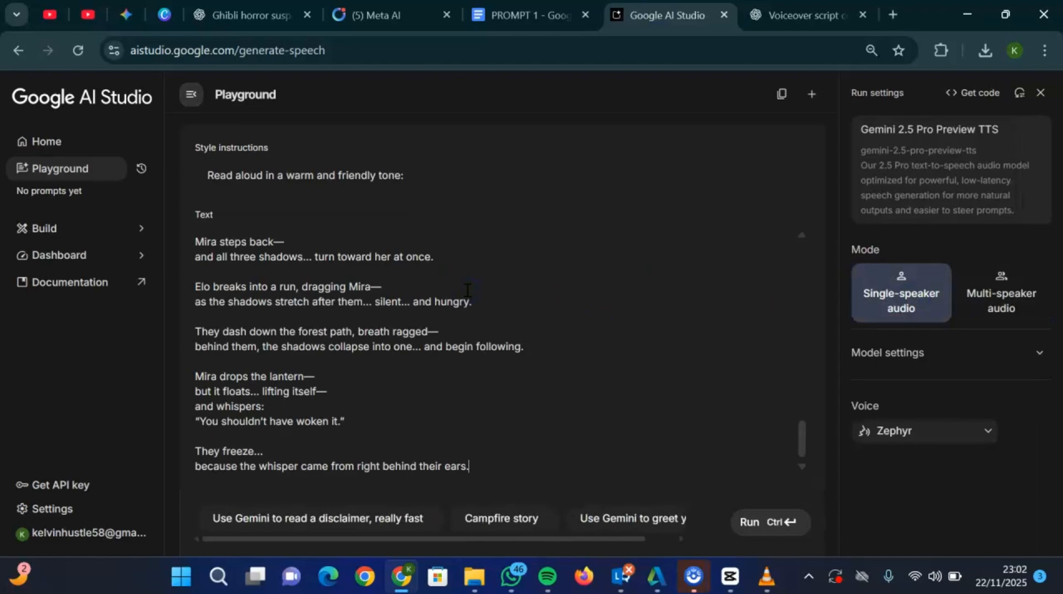
# - Replace the style instructions with "i want this story to e explained in a scary way like in a night camper, while campers listen" and run the generation
pyautogui.click(234, 175)
pyautogui.hotkey('ctrl', 'a')
pyautogui.press('BackSpace')
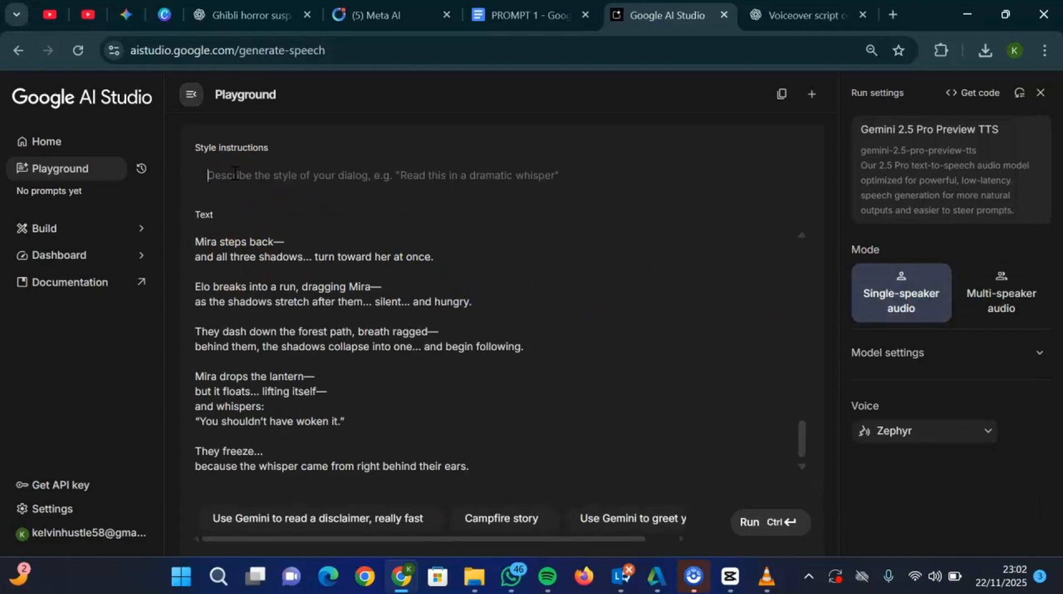
pyautogui.write('i')
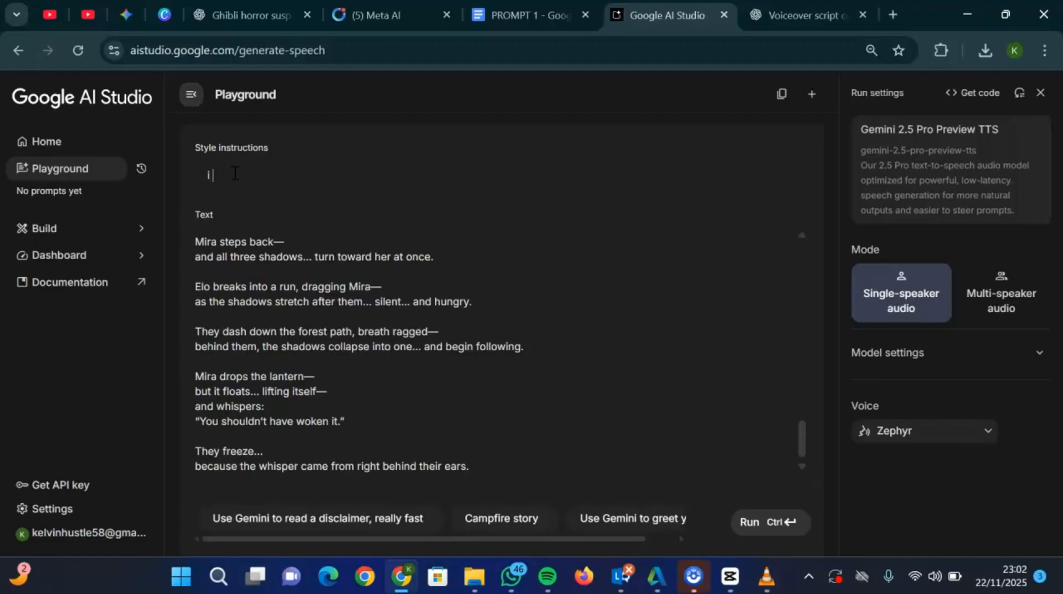
pyautogui.write(' wa')
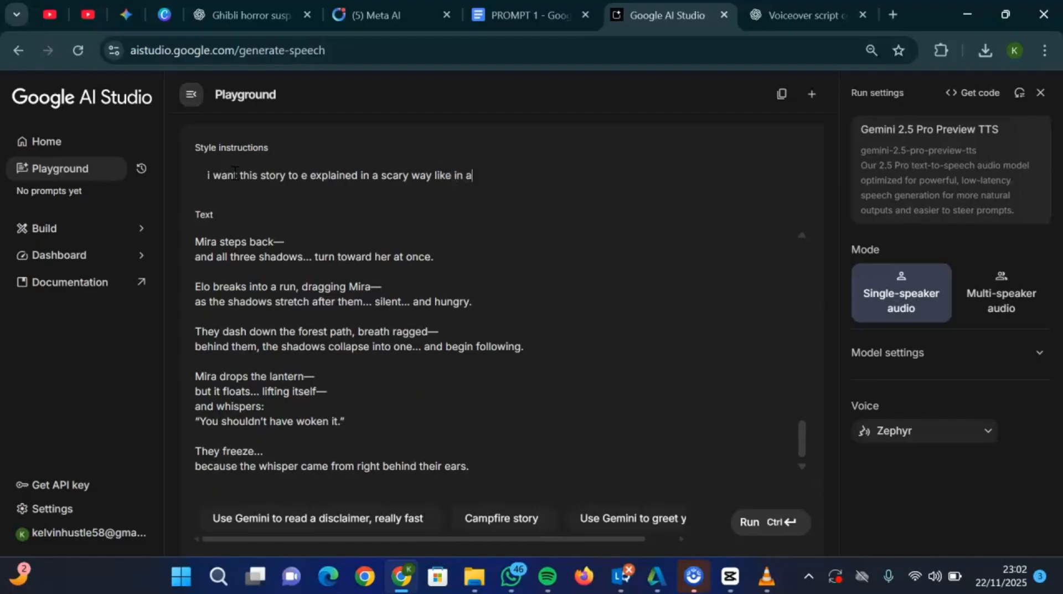
pyautogui.write('night camper, whil')
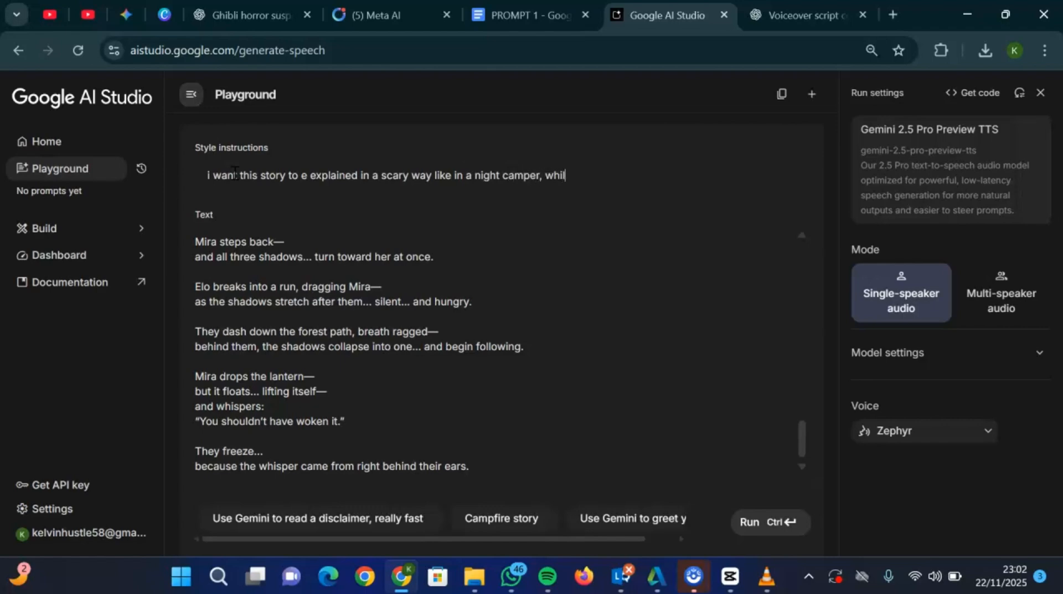
pyautogui.write('e campers listen')
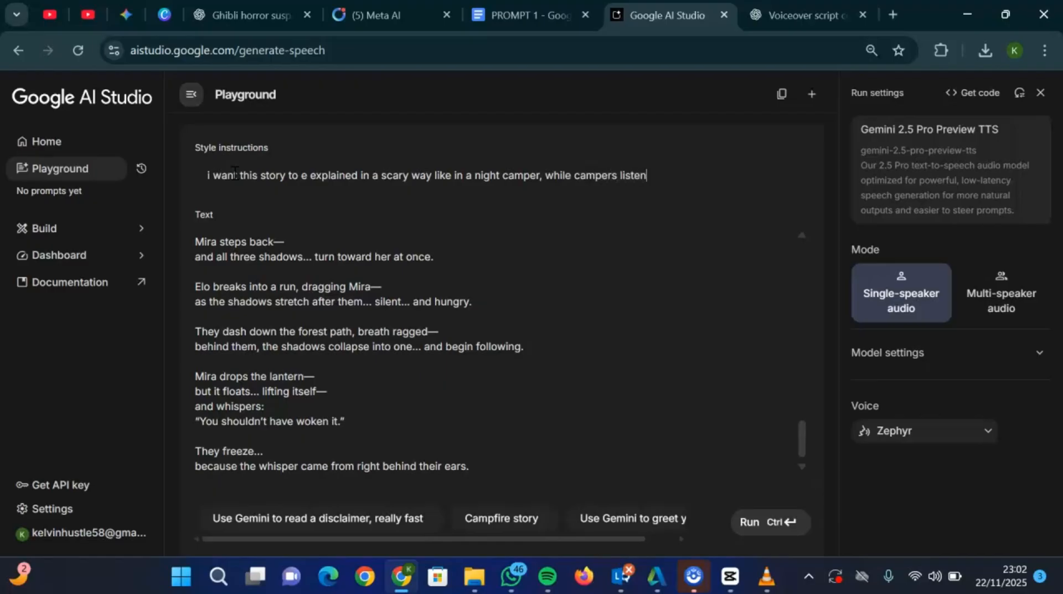
pyautogui.click(751, 533)
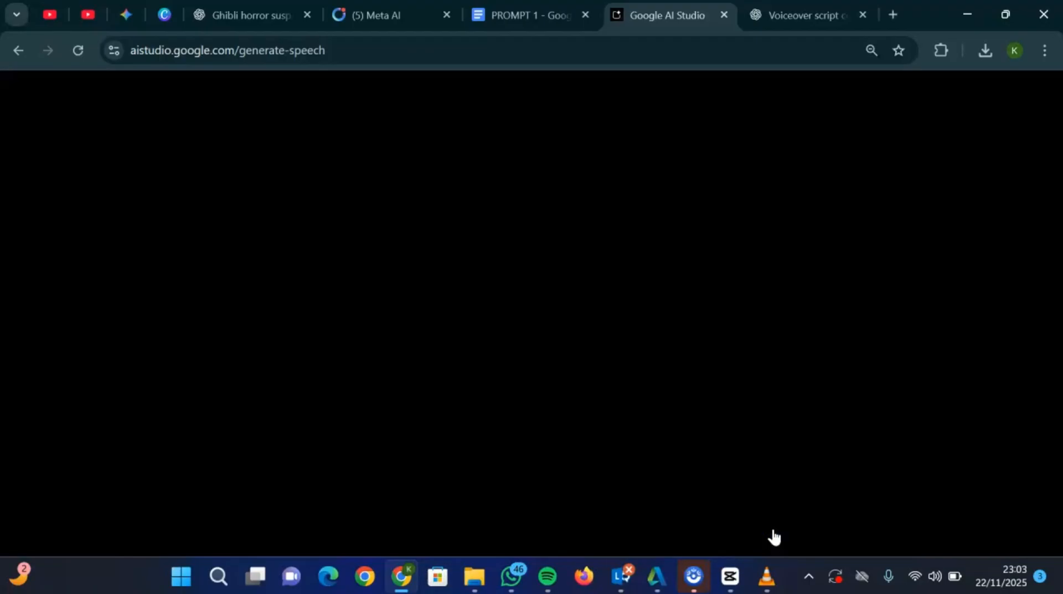
# - Switch to CapCut, import media (1) and front_facing_shot_of_mira_and_elo_in from Downloads, and place the front_facing clip at the start of the timeline
pyautogui.click(735, 579)
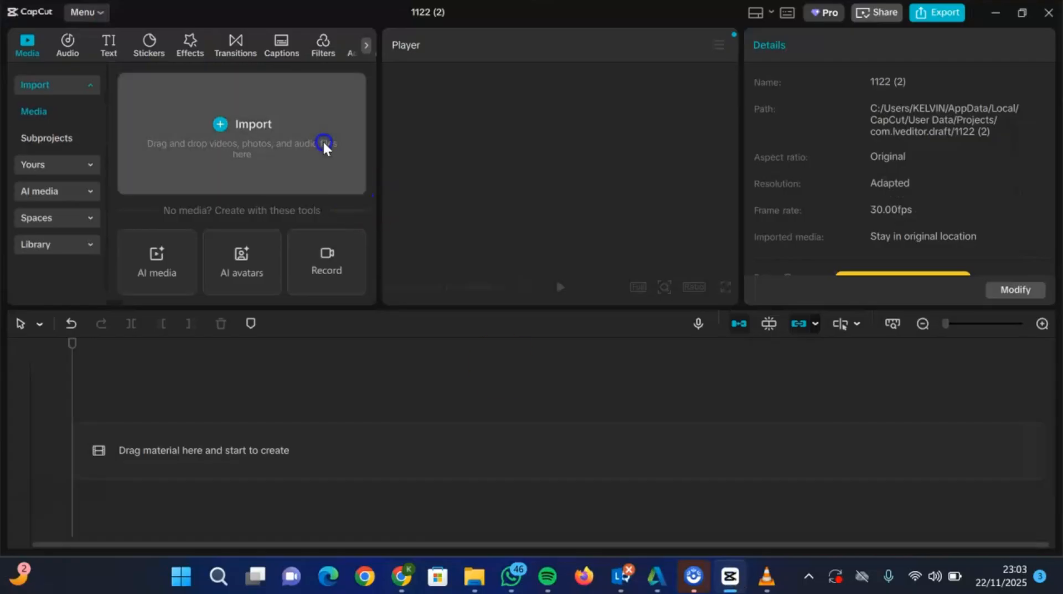
pyautogui.click(277, 133)
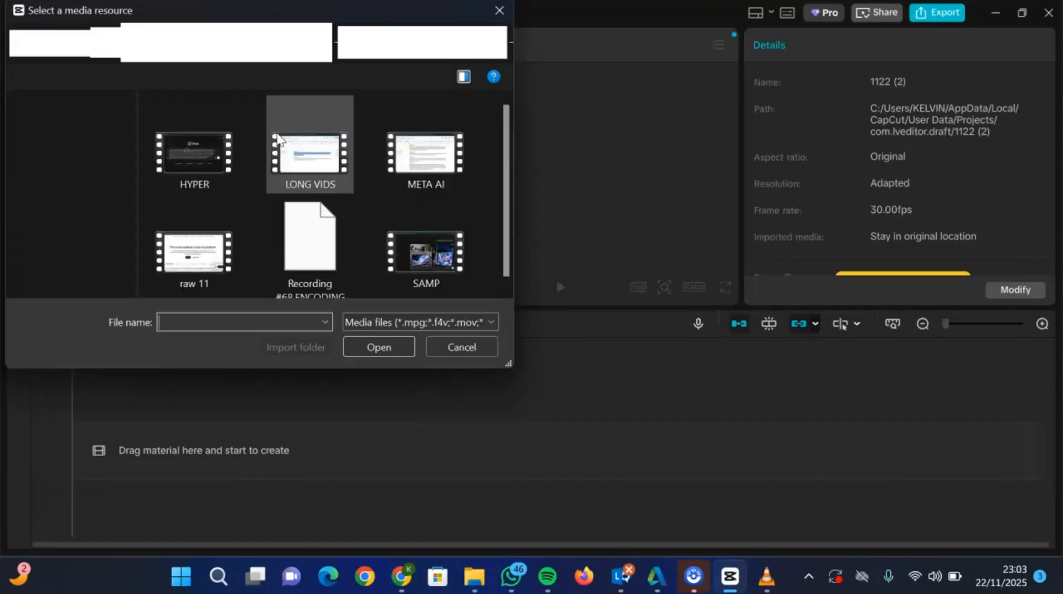
pyautogui.click(86, 193)
pyautogui.click(76, 213)
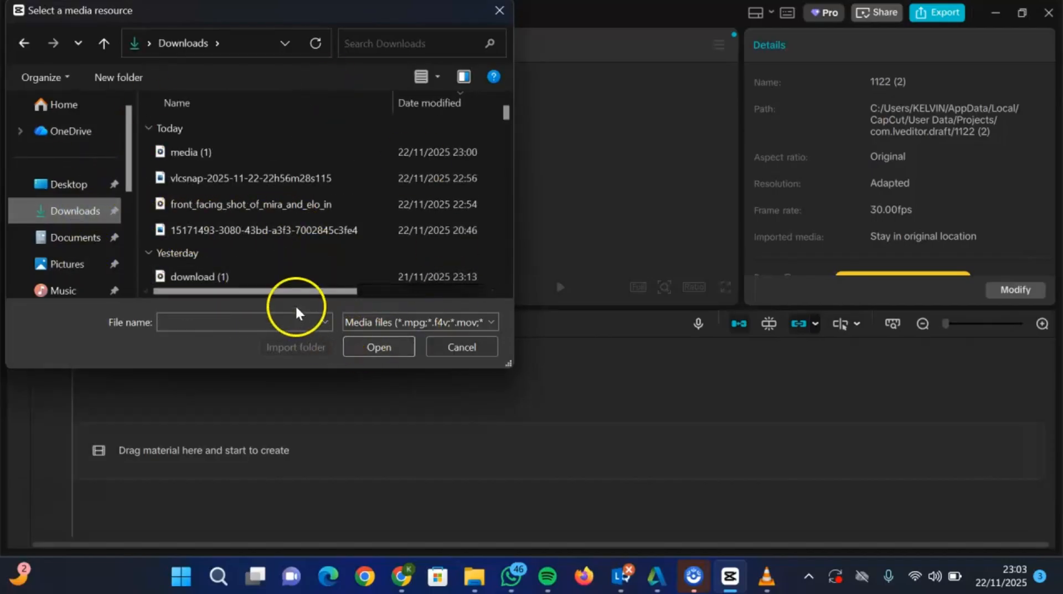
pyautogui.click(237, 200)
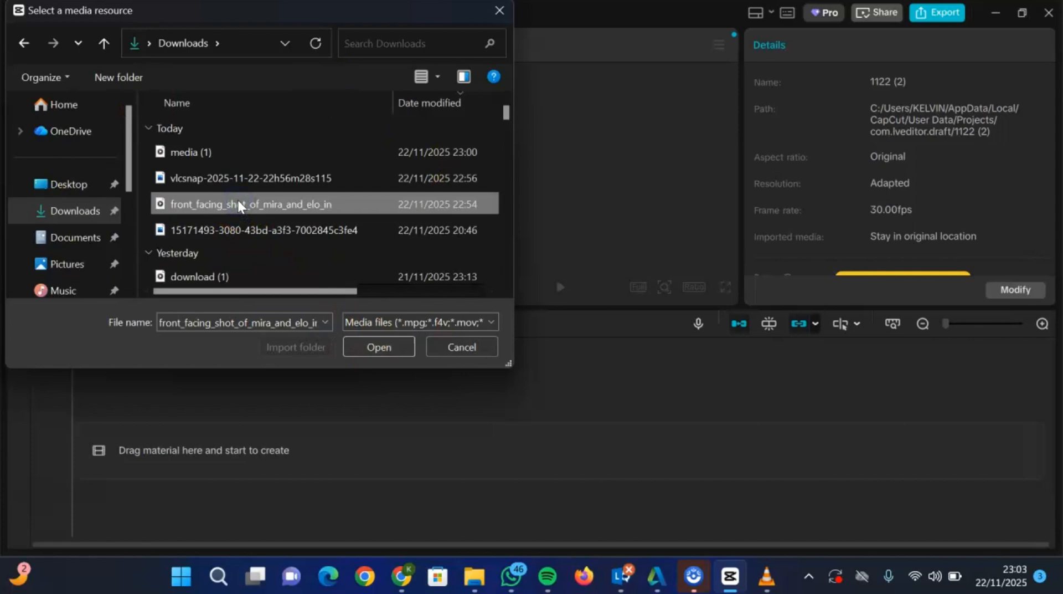
pyautogui.keyDown('ctrl'); pyautogui.click(220, 145); pyautogui.keyUp('ctrl')
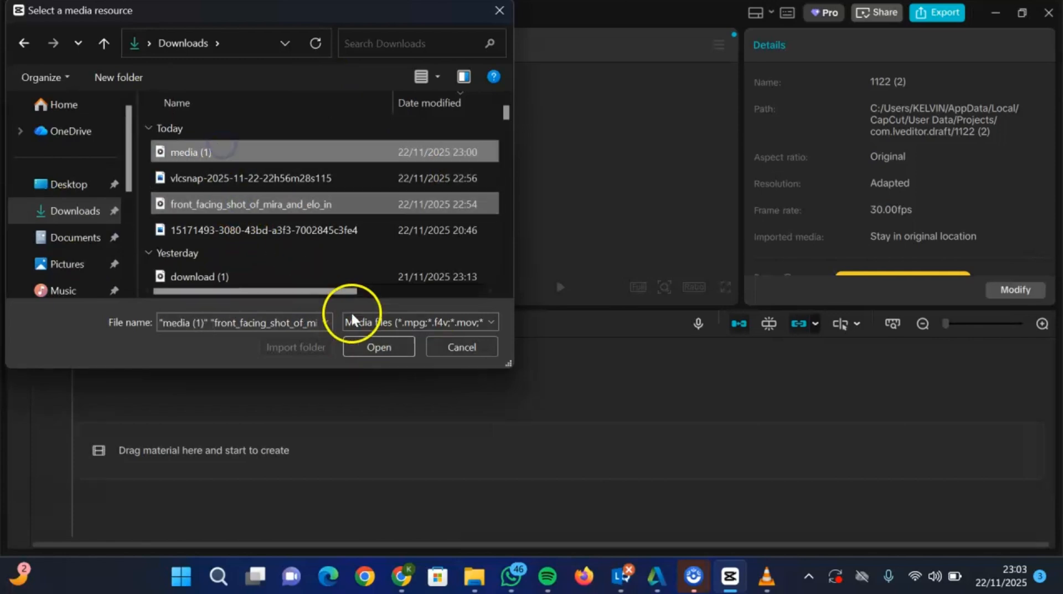
pyautogui.click(387, 340)
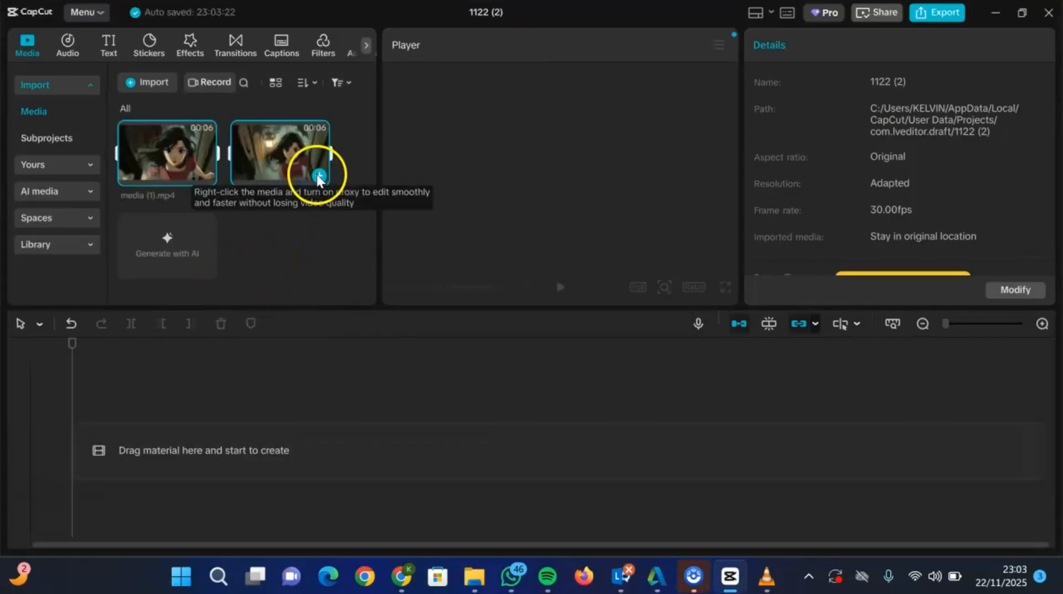
pyautogui.click(316, 227)
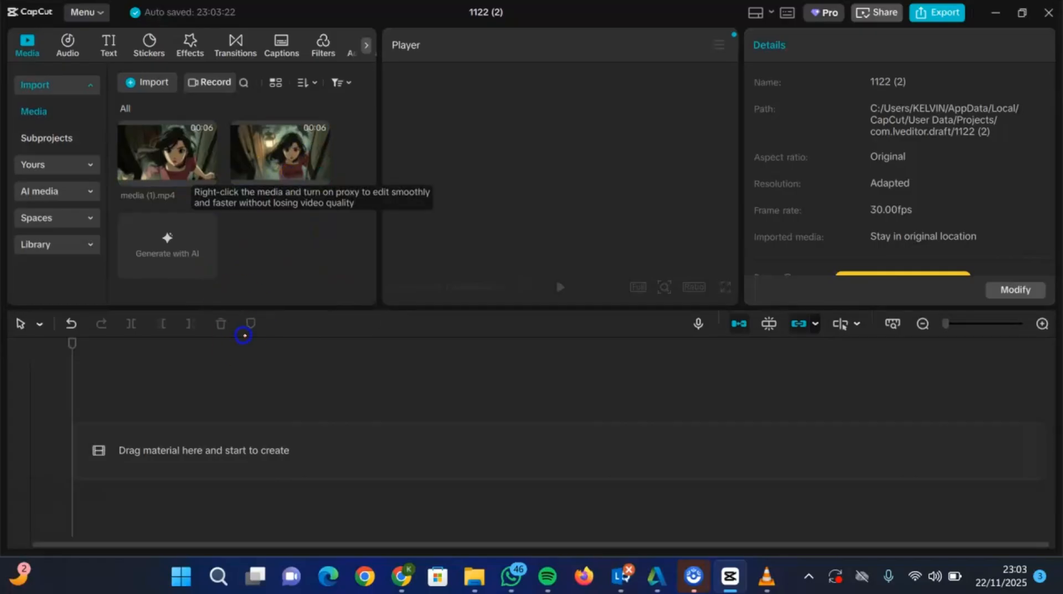
pyautogui.moveTo(291, 174); pyautogui.dragTo(129, 446)
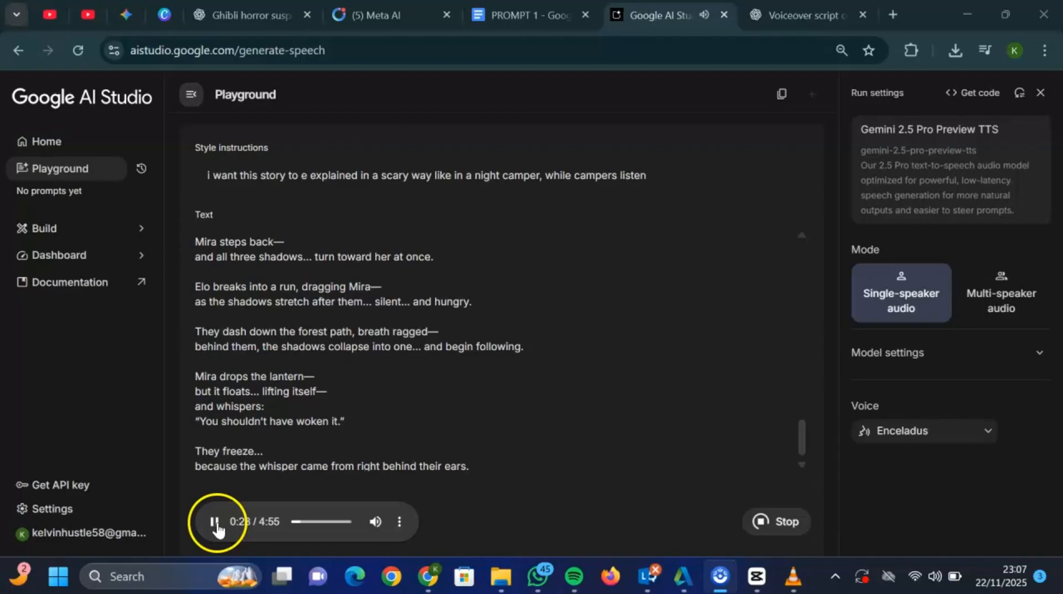
# - In Google AI Studio, check the generated narration's playback and listen to the Enceladus voice sample
pyautogui.click(214, 522)
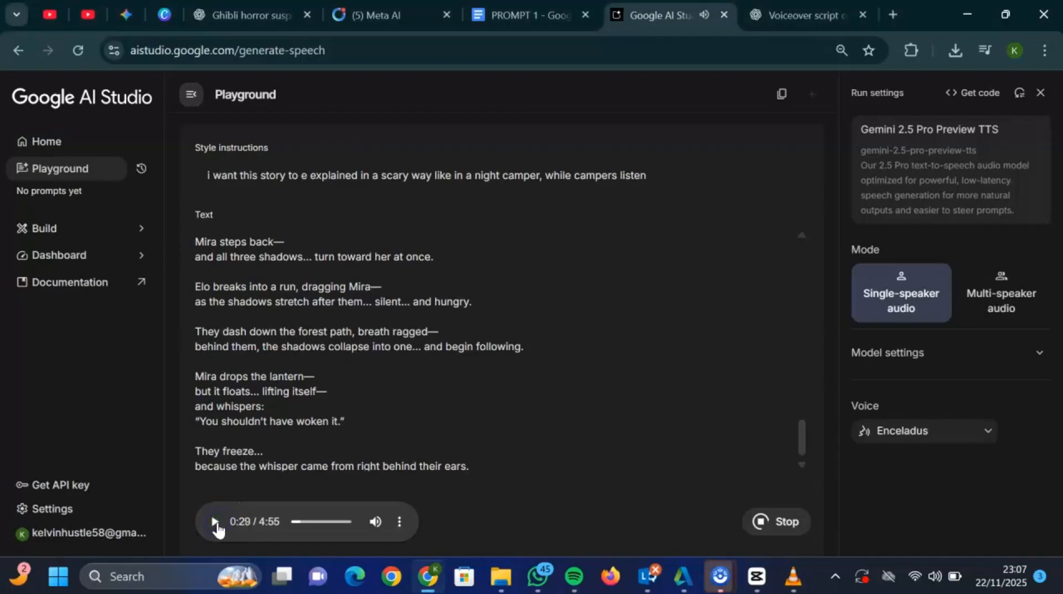
pyautogui.click(956, 440)
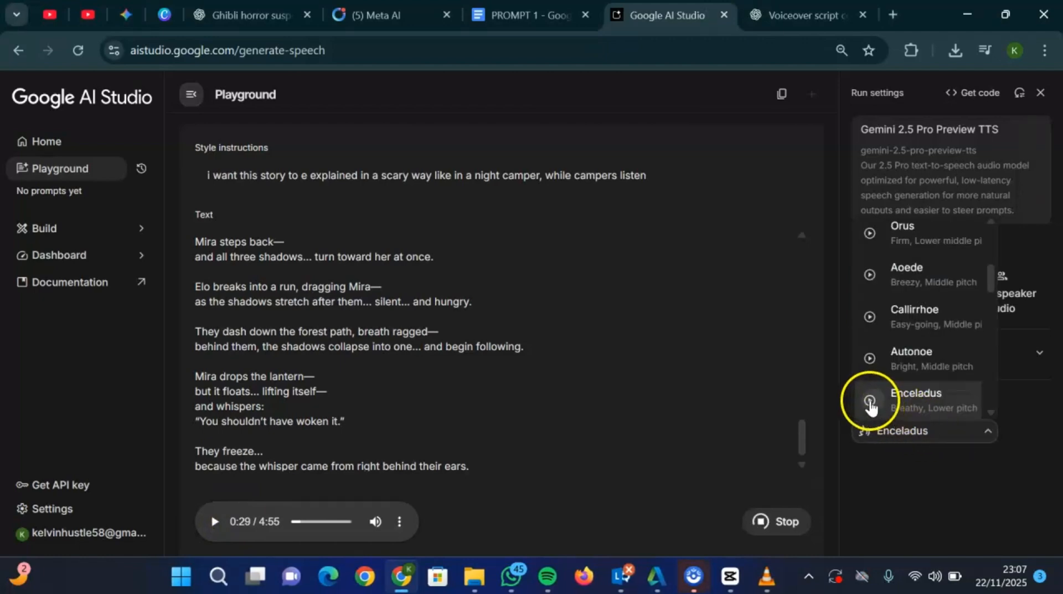
pyautogui.click(871, 401)
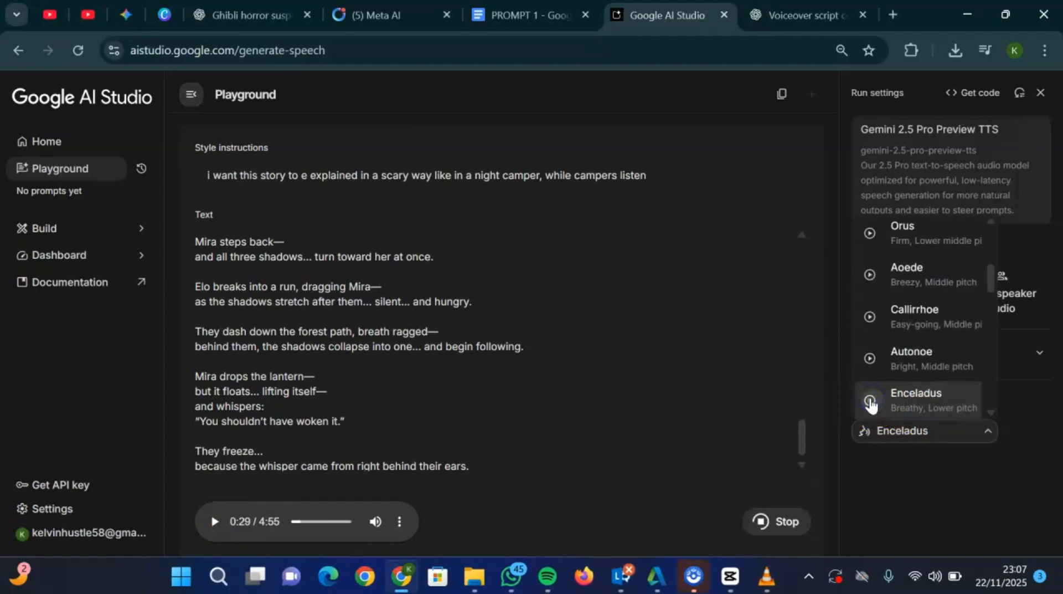
pyautogui.click(871, 401)
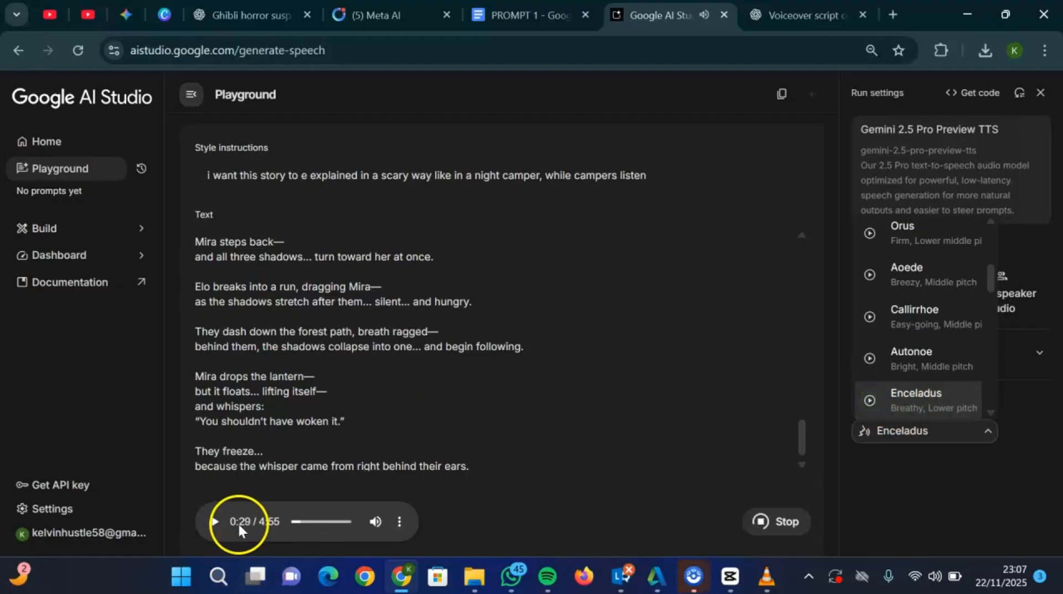
pyautogui.click(212, 520)
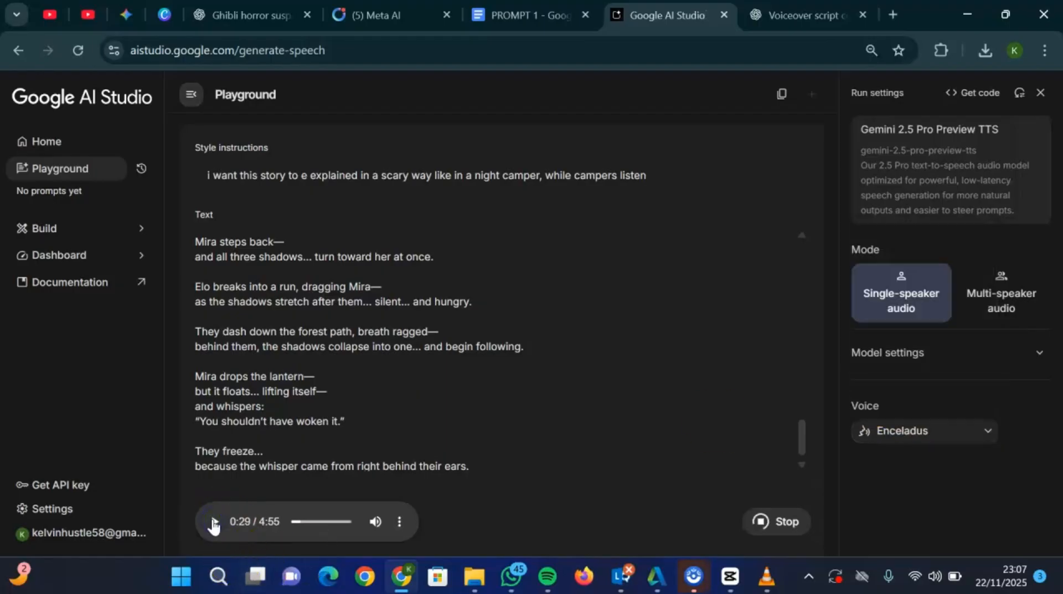
# - Listen briefly to the generated narration, download the audio, and check the file in the recent downloads
pyautogui.click(219, 523)
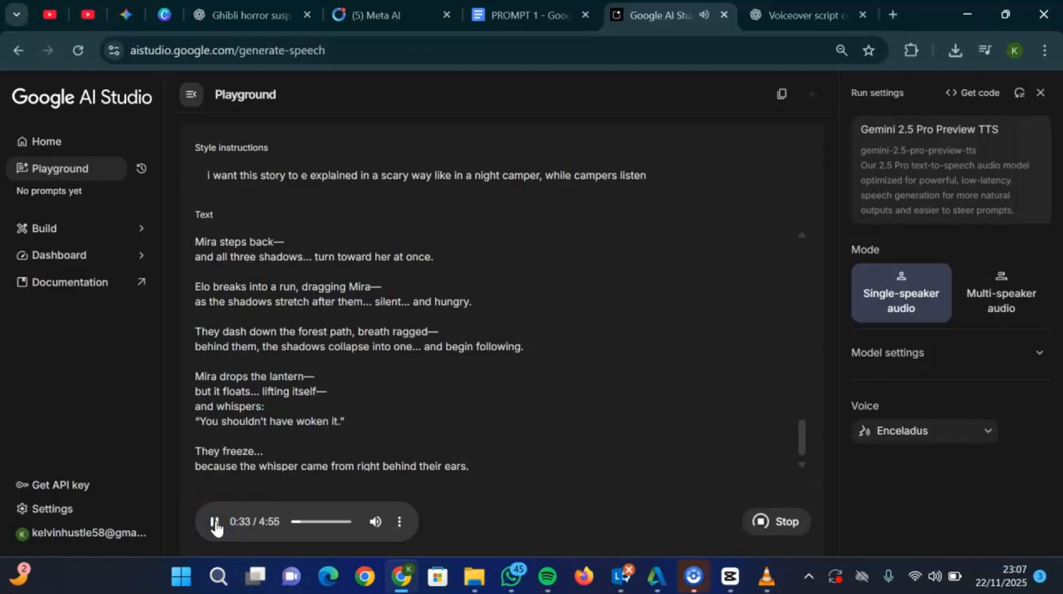
pyautogui.click(216, 523)
pyautogui.click(400, 521)
pyautogui.click(333, 482)
pyautogui.click(552, 202)
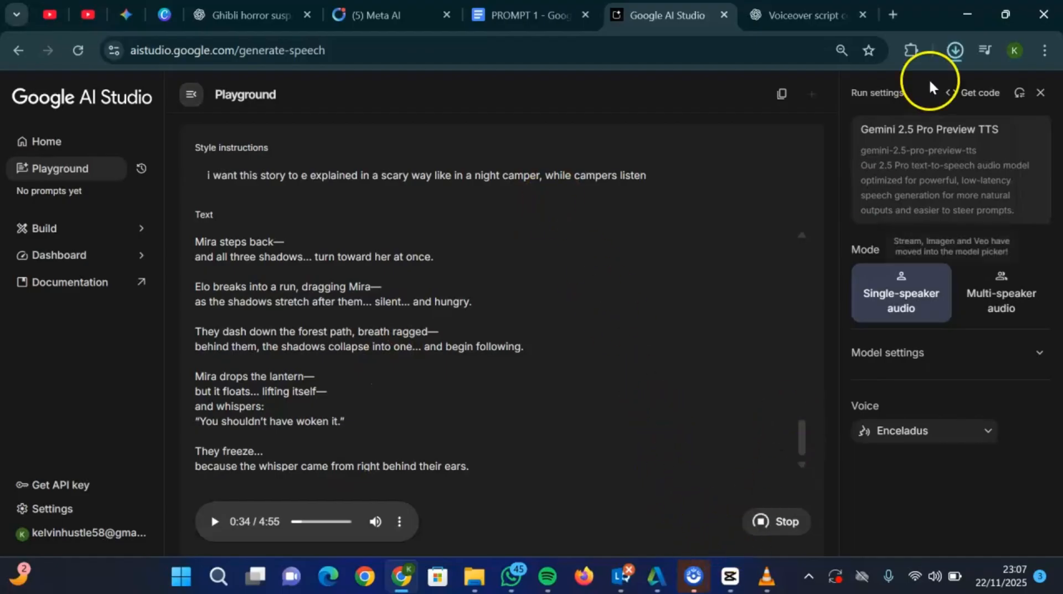
pyautogui.click(956, 51)
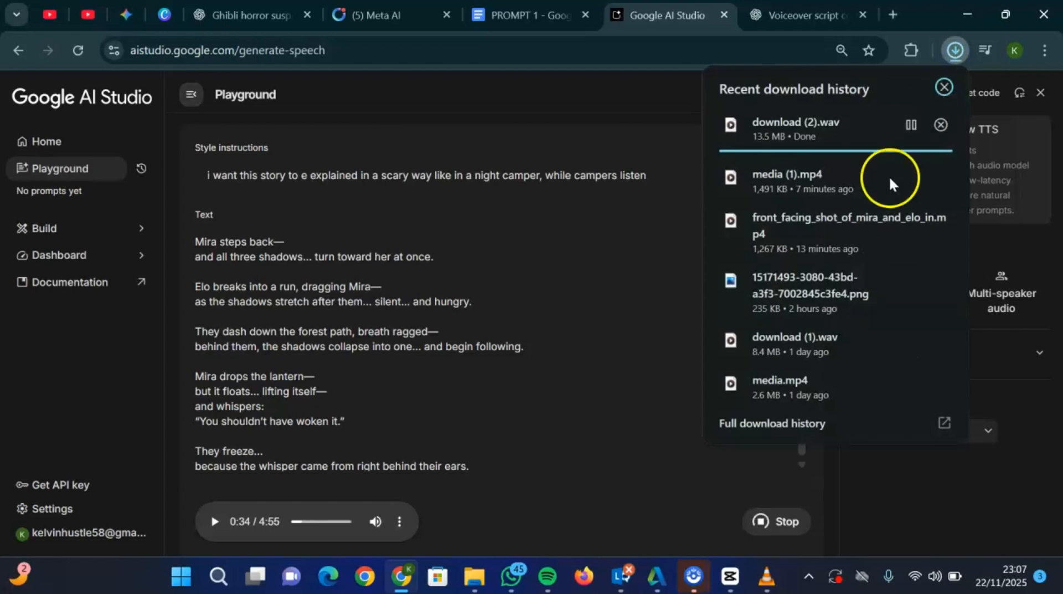
# - Switch to CapCut, import download (2) from Downloads, and place it on an audio track beneath the video, aligned to the timeline start
pyautogui.click(731, 576)
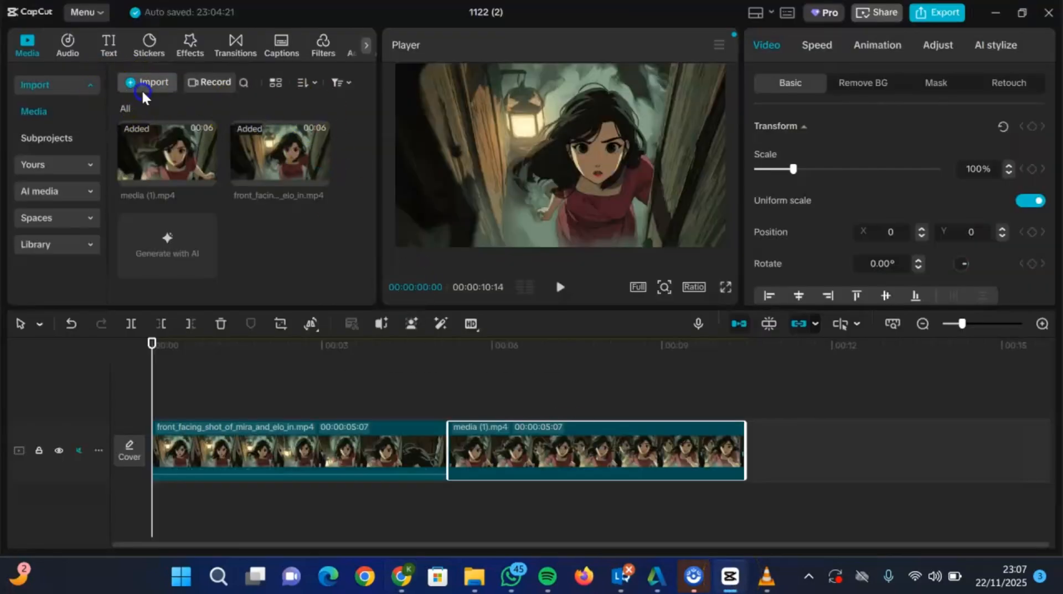
pyautogui.click(142, 88)
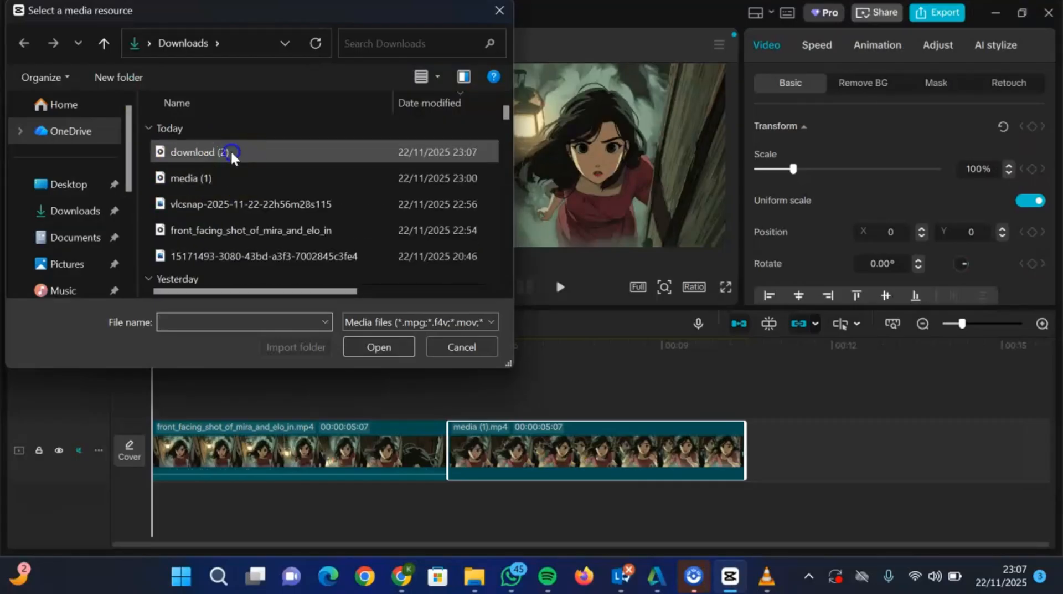
pyautogui.click(230, 149)
pyautogui.click(359, 344)
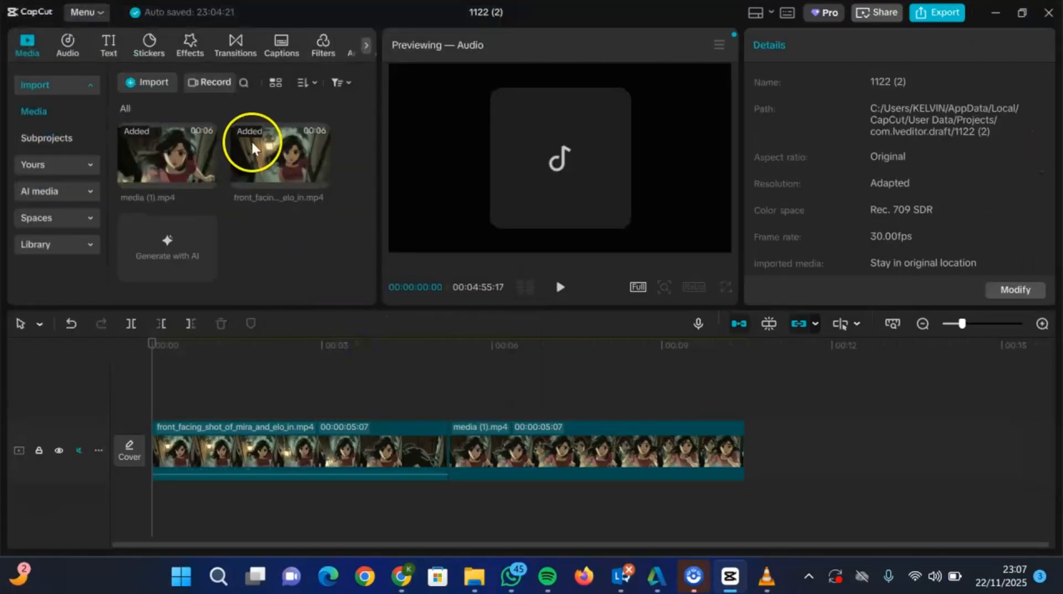
pyautogui.moveTo(178, 243); pyautogui.dragTo(153, 506)
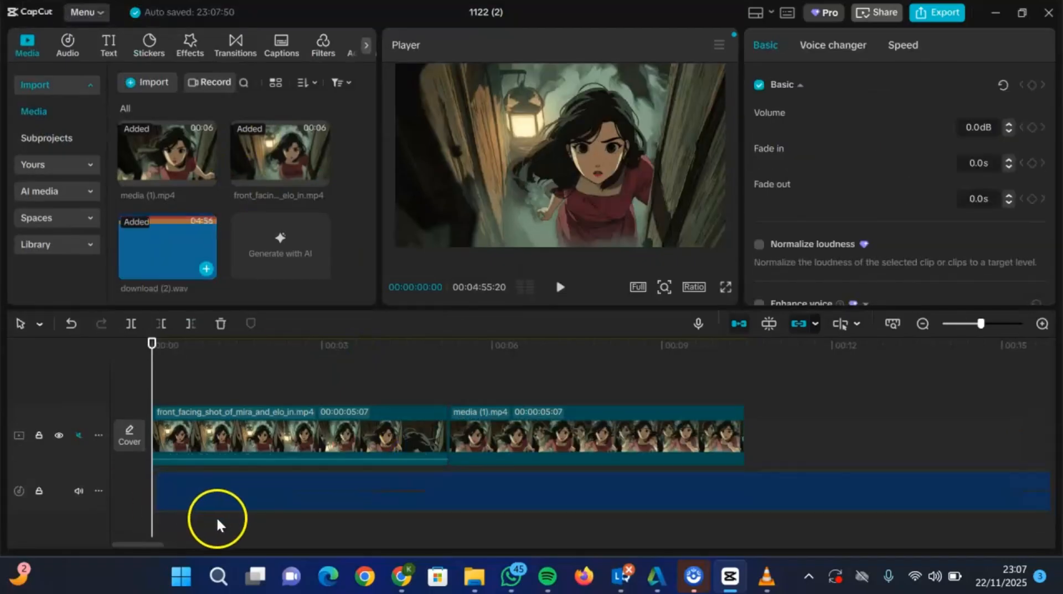
pyautogui.click(230, 493)
pyautogui.moveTo(224, 496); pyautogui.dragTo(220, 494)
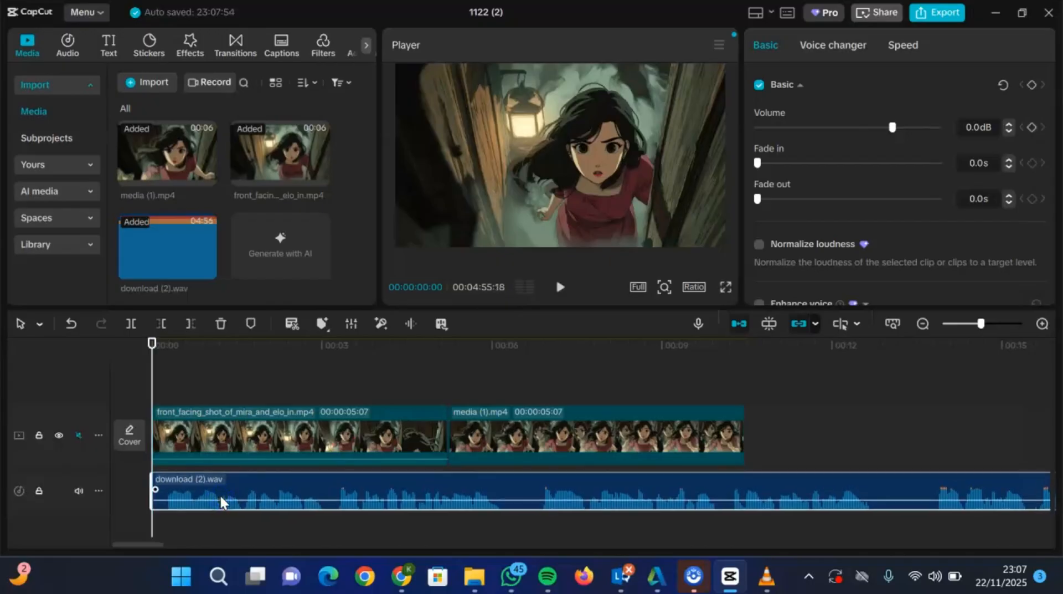
# - Cut off the narration's silent opening up to 00:00:00:09 and move the remaining audio back to the timeline start
pyautogui.click(134, 379)
pyautogui.moveTo(148, 362); pyautogui.dragTo(169, 365)
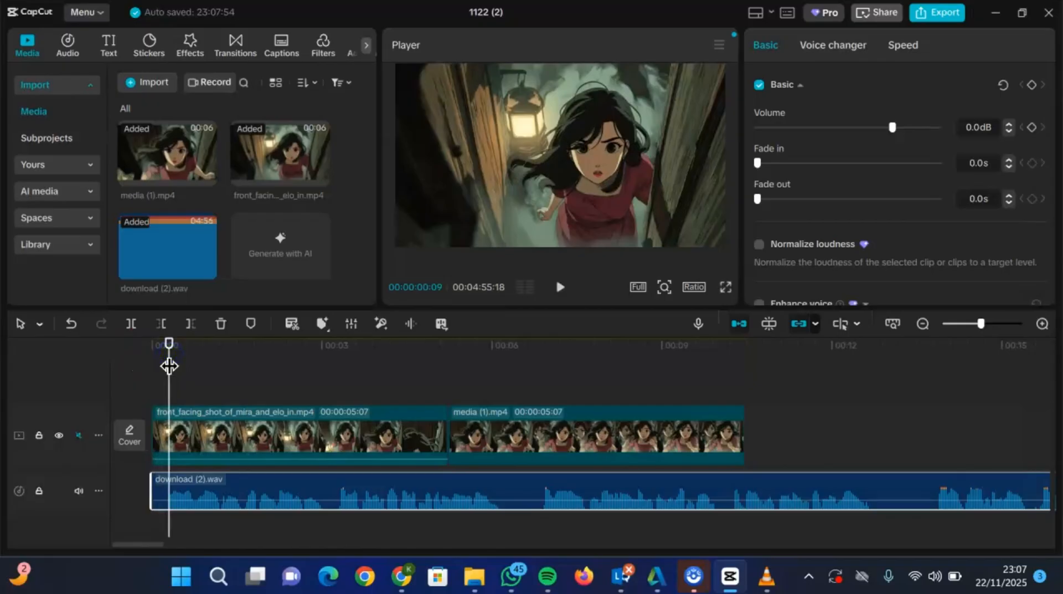
pyautogui.click(131, 323)
pyautogui.click(164, 498)
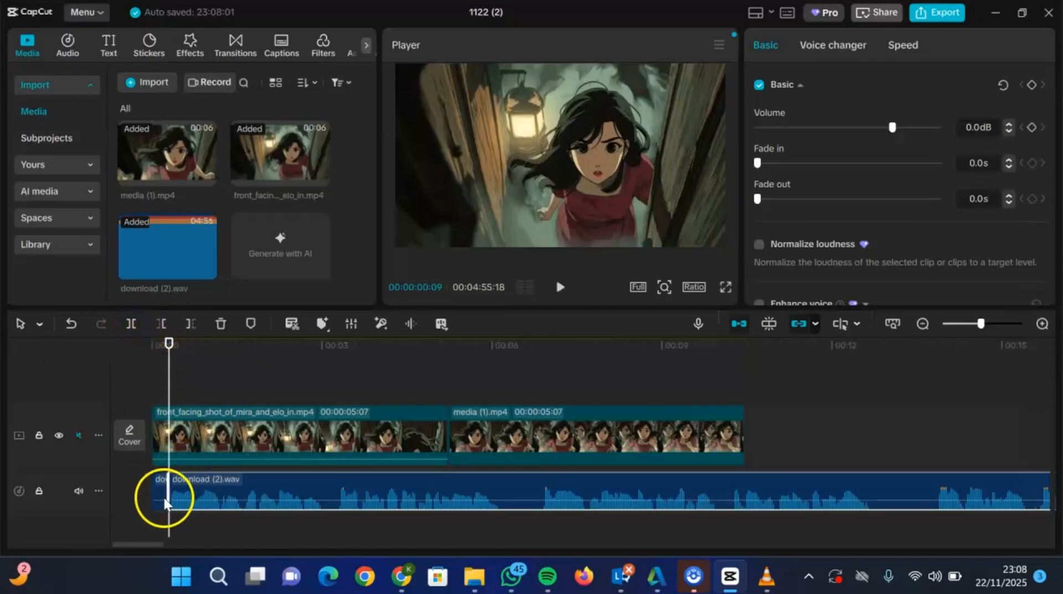
pyautogui.press('Delete')
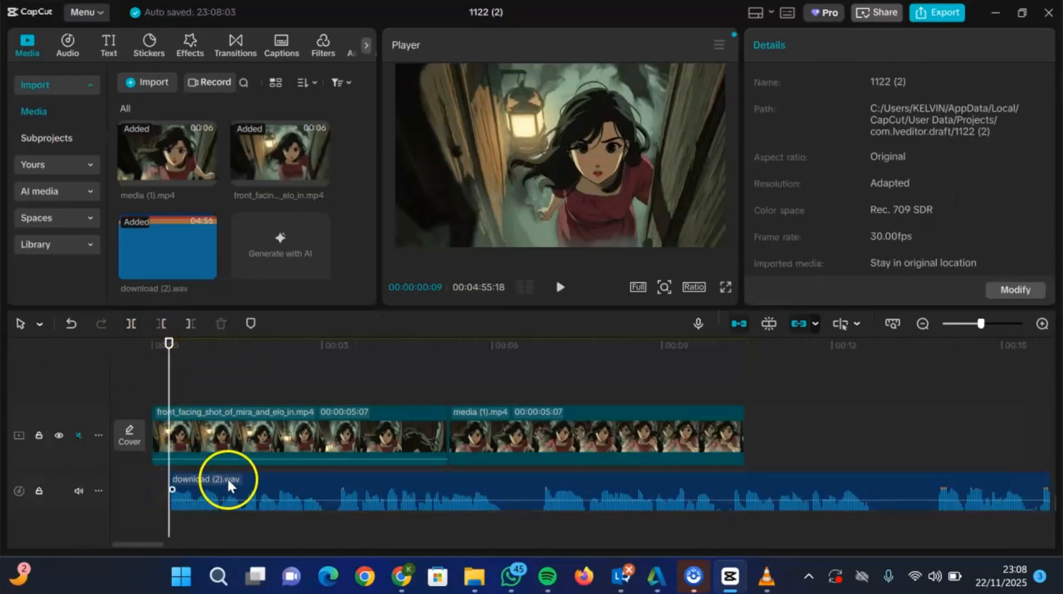
pyautogui.moveTo(228, 477); pyautogui.dragTo(209, 477)
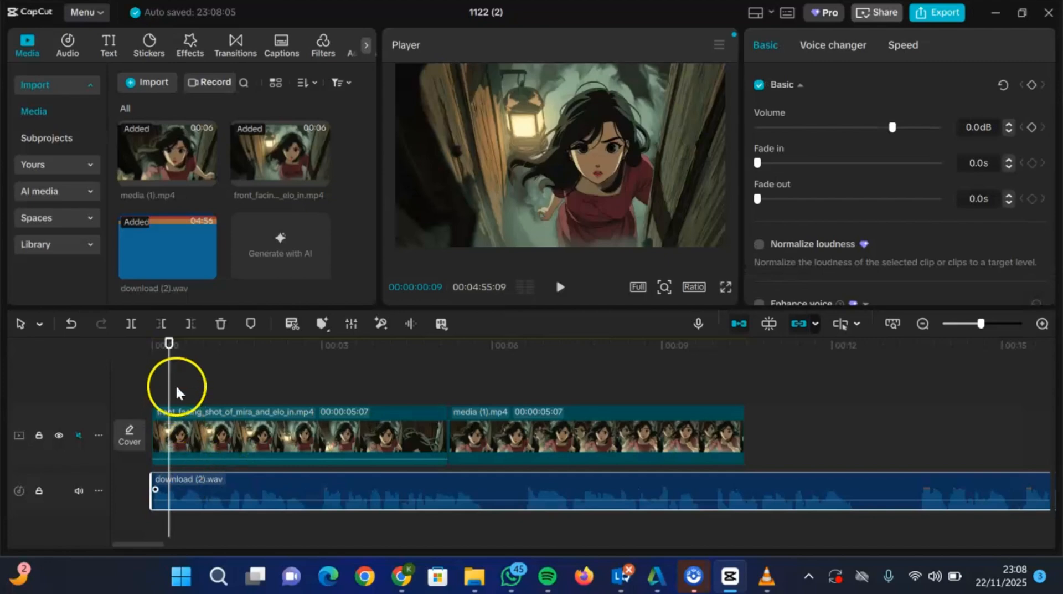
# - Remove the narration pause between 00:00:02:20 and 00:00:03:00 and close the gap by moving the remaining audio against the first segment
pyautogui.moveTo(167, 343); pyautogui.dragTo(304, 398)
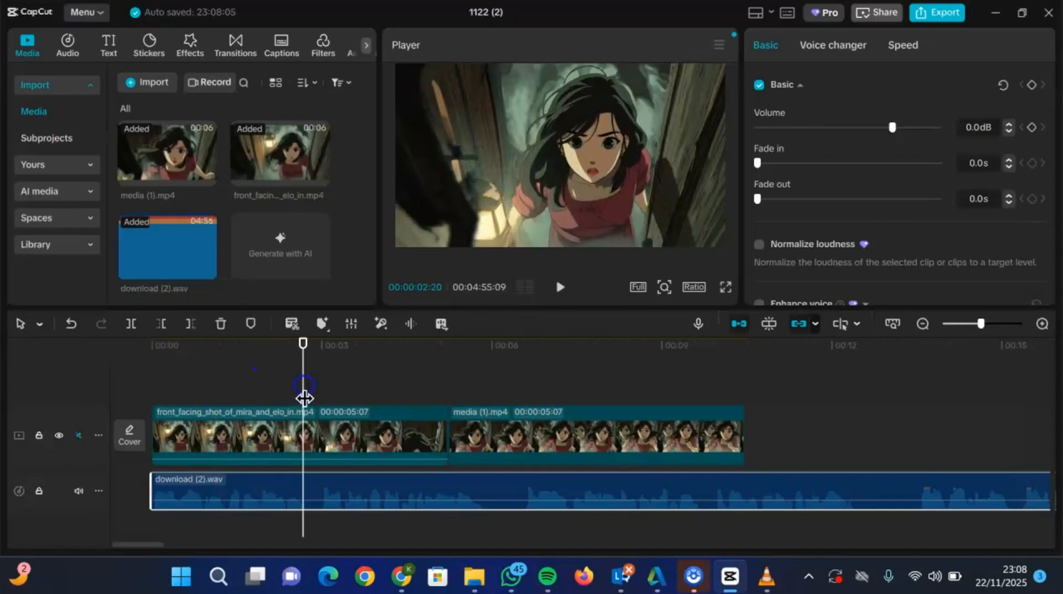
pyautogui.click(132, 323)
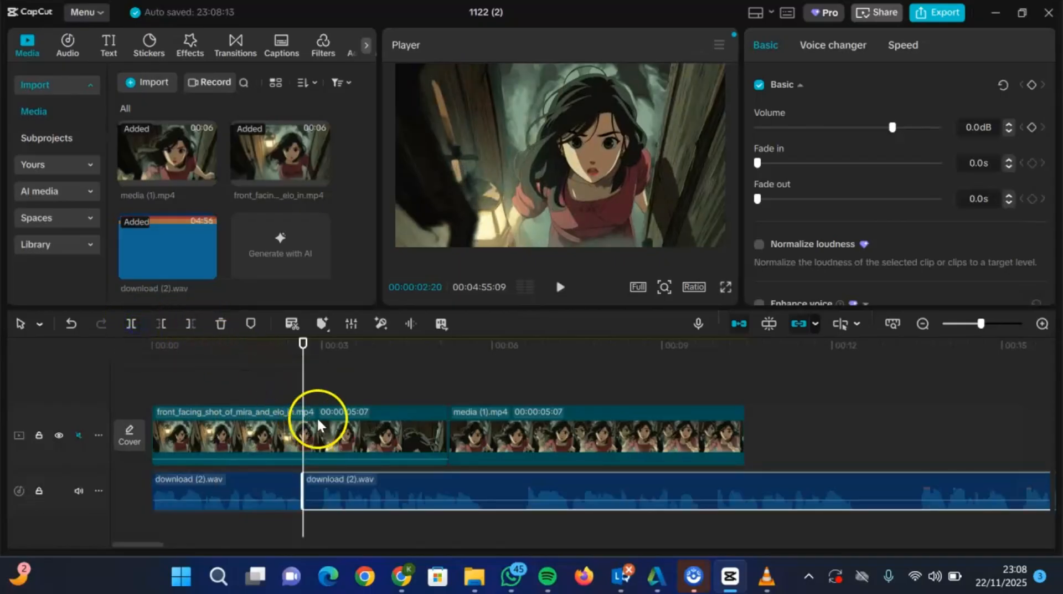
pyautogui.click(334, 382)
pyautogui.moveTo(333, 382); pyautogui.dragTo(322, 382)
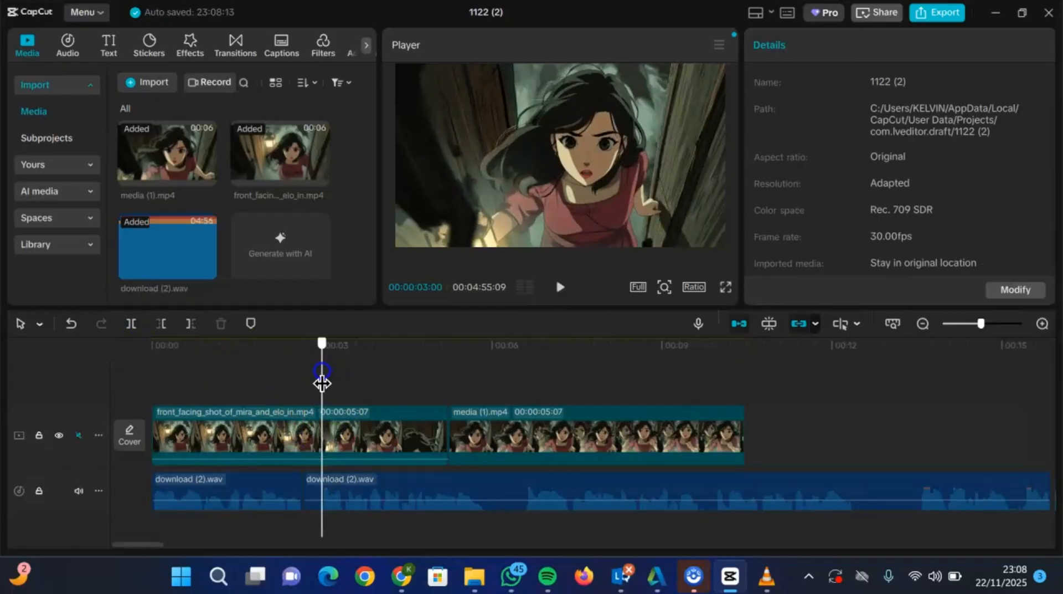
pyautogui.click(131, 322)
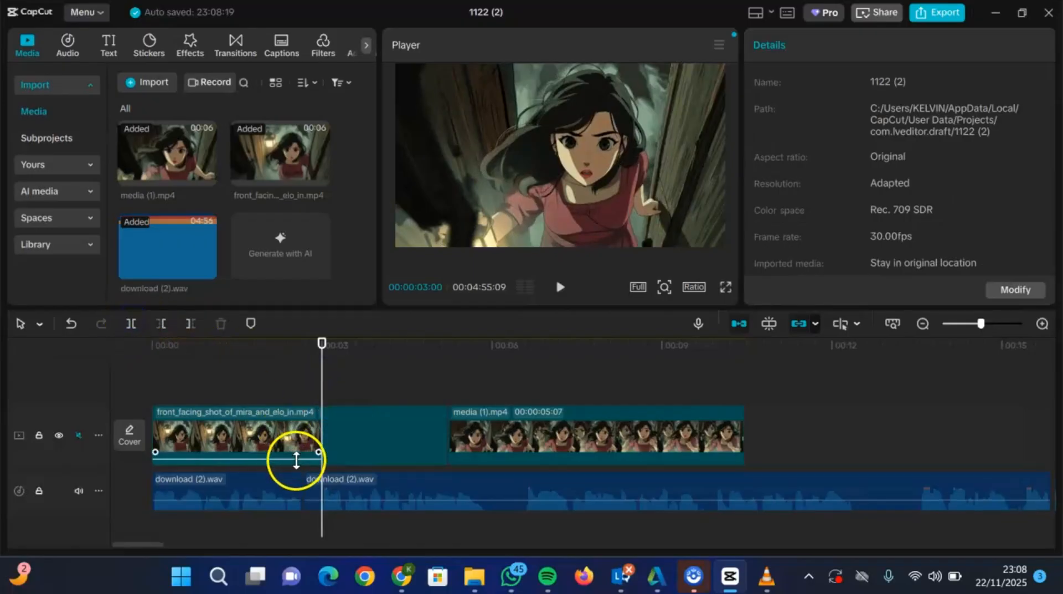
pyautogui.hotkey('ctrl', 'z')
pyautogui.click(299, 482)
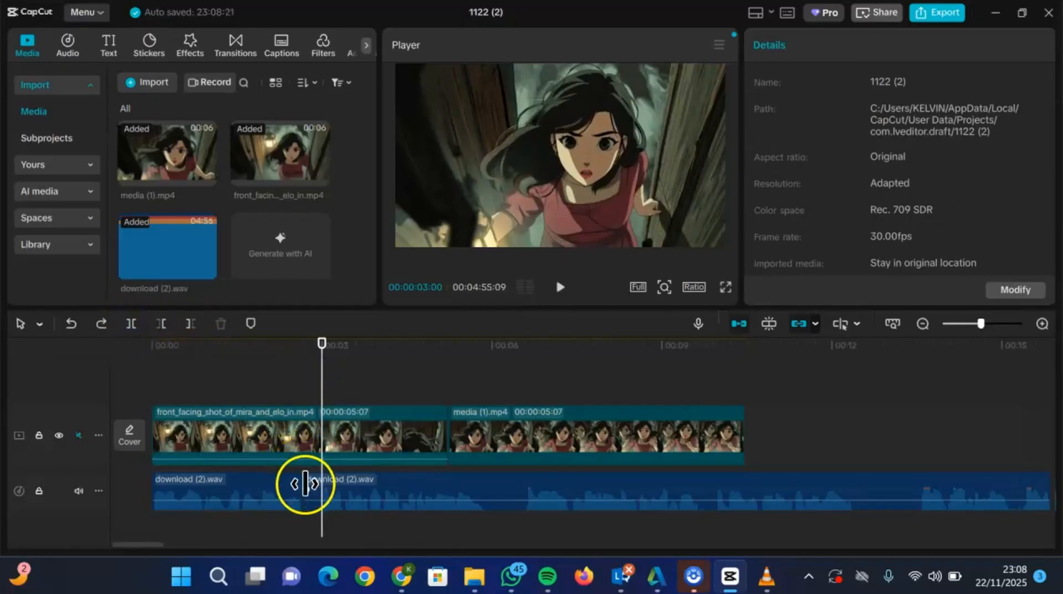
pyautogui.click(307, 488)
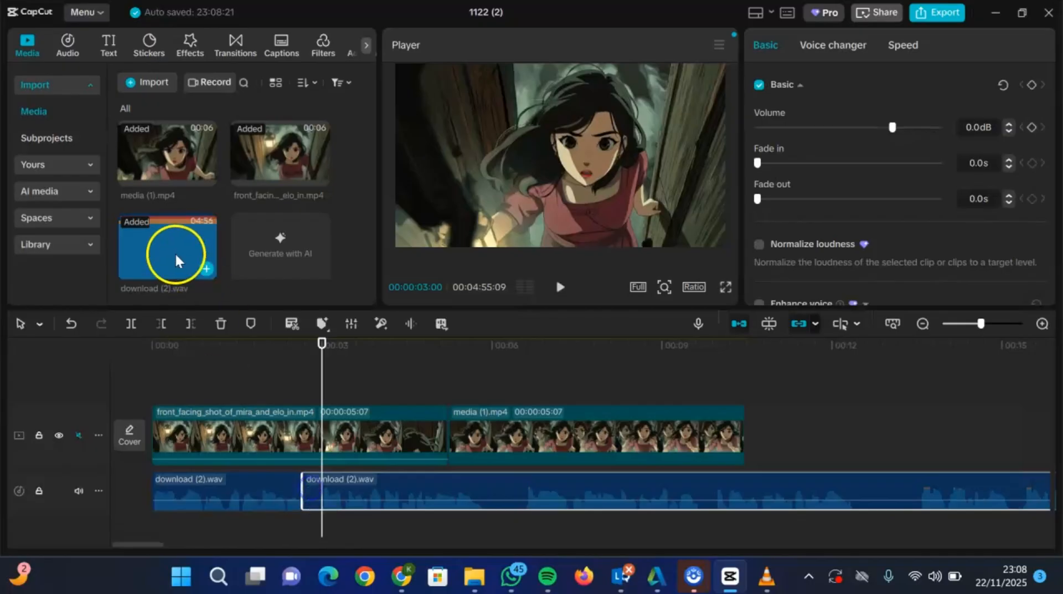
pyautogui.click(132, 324)
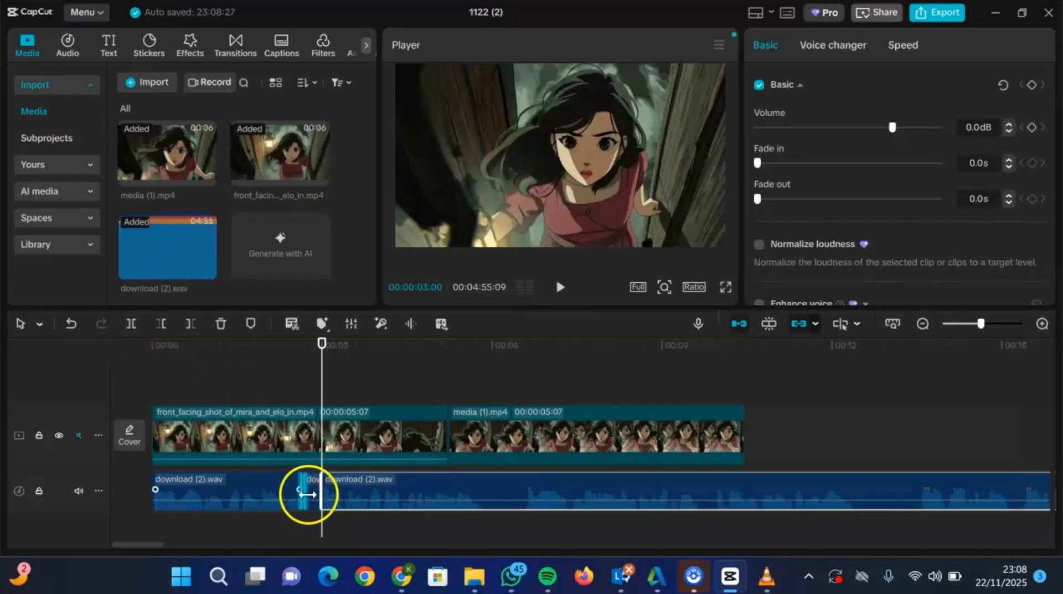
pyautogui.click(314, 494)
pyautogui.press('Delete')
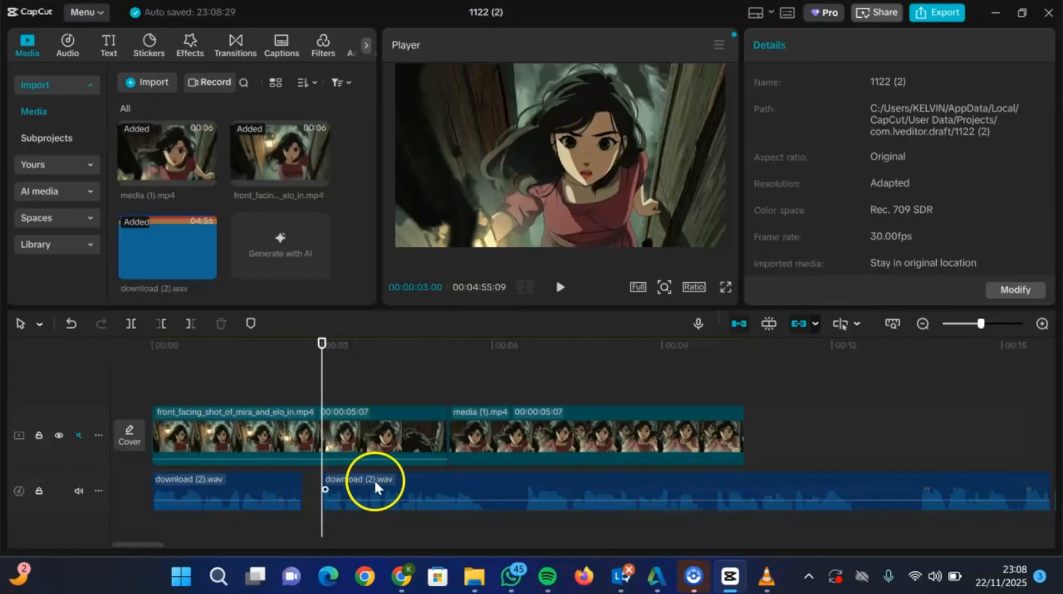
pyautogui.moveTo(374, 478)
pyautogui.mouseDown()
pyautogui.moveTo(350, 480)
pyautogui.moveTo(371, 497)
pyautogui.moveTo(357, 466)
pyautogui.mouseUp()
# - Remove the narration section between 00:00:05:16 and 00:00:06:09 and move the remaining audio back against the second segment
pyautogui.click(465, 505)
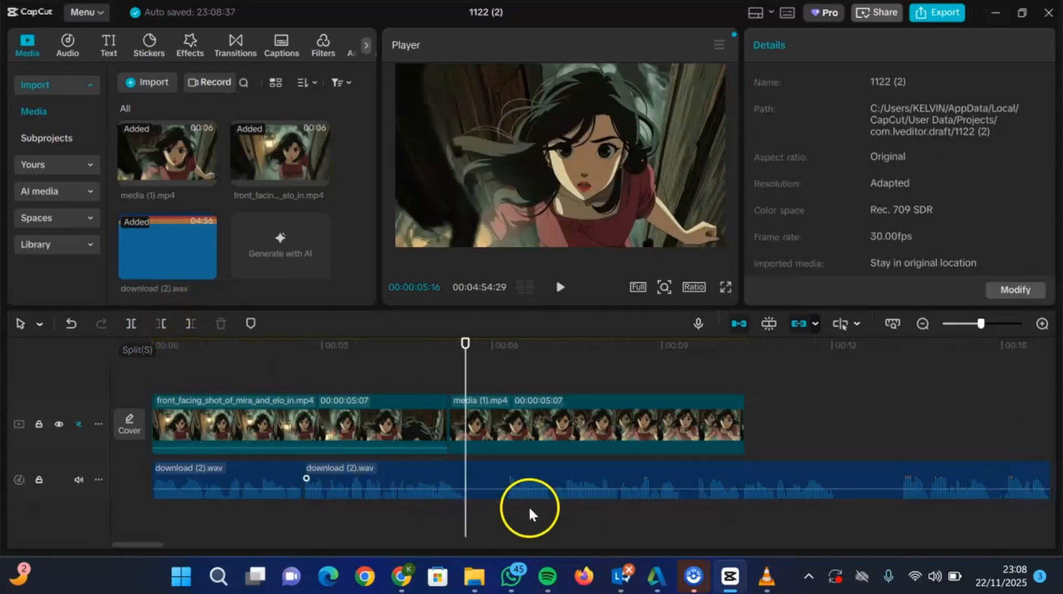
pyautogui.click(461, 483)
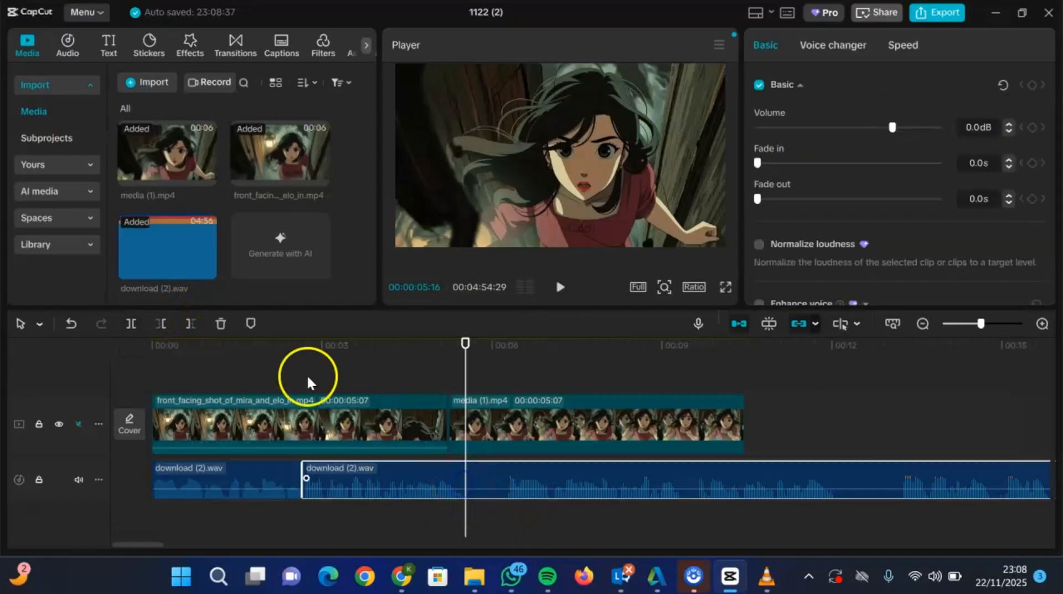
pyautogui.click(138, 327)
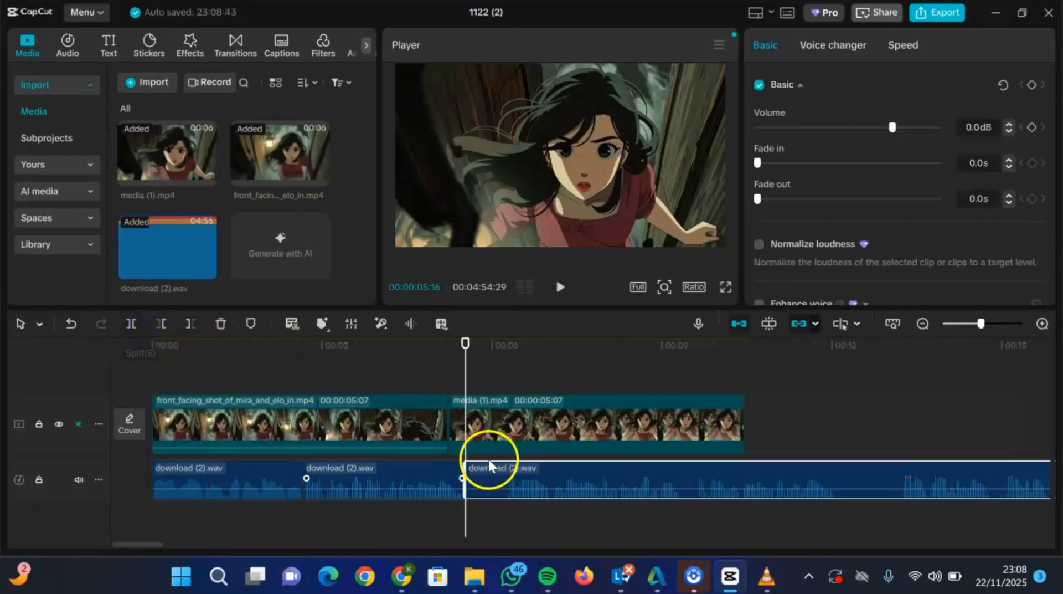
pyautogui.click(511, 506)
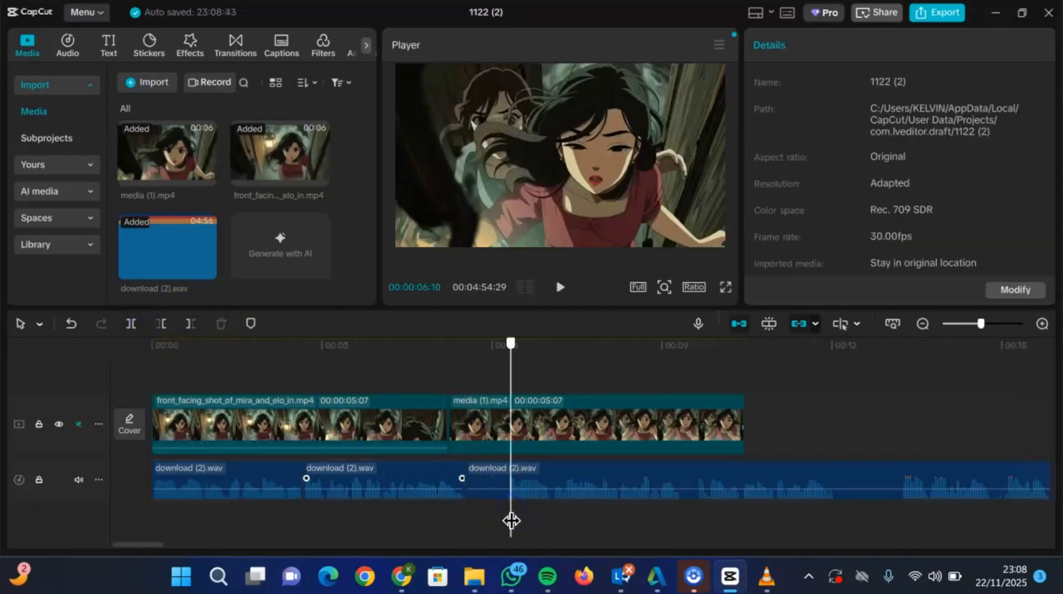
pyautogui.moveTo(510, 518); pyautogui.dragTo(509, 520)
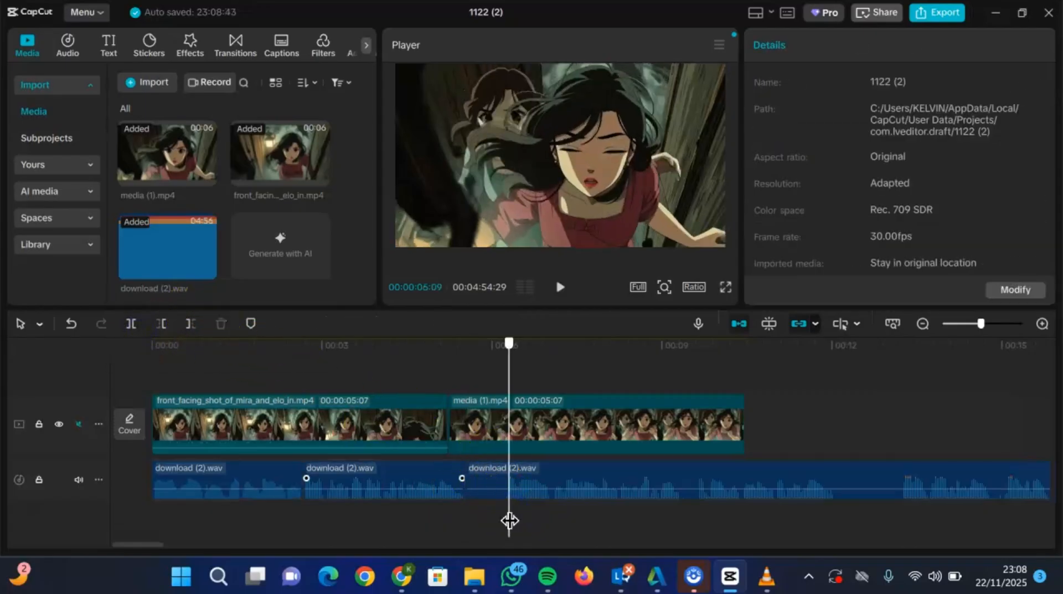
pyautogui.click(128, 328)
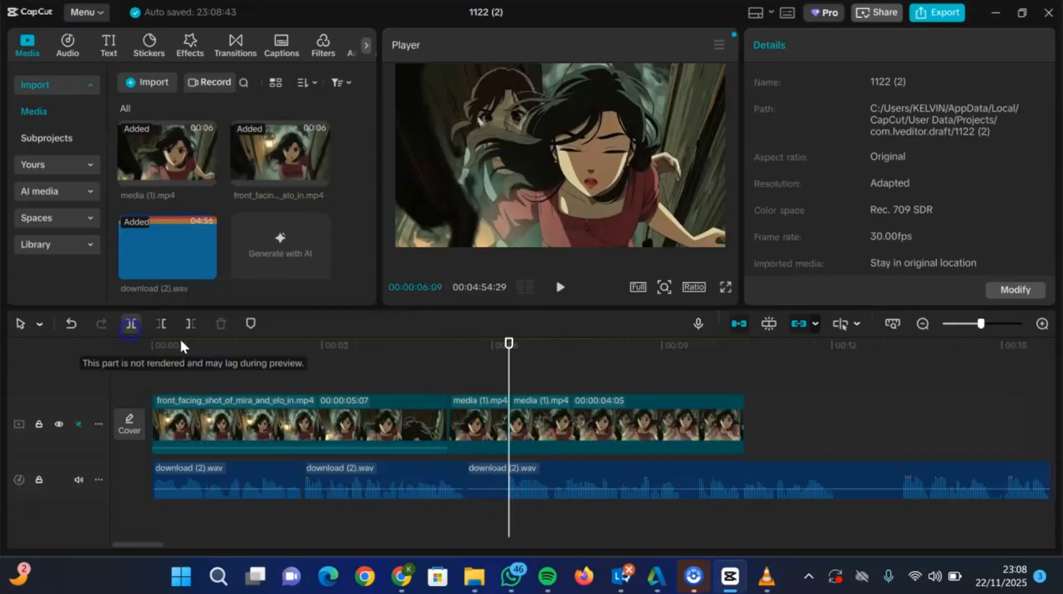
pyautogui.click(491, 481)
pyautogui.click(128, 324)
pyautogui.click(496, 480)
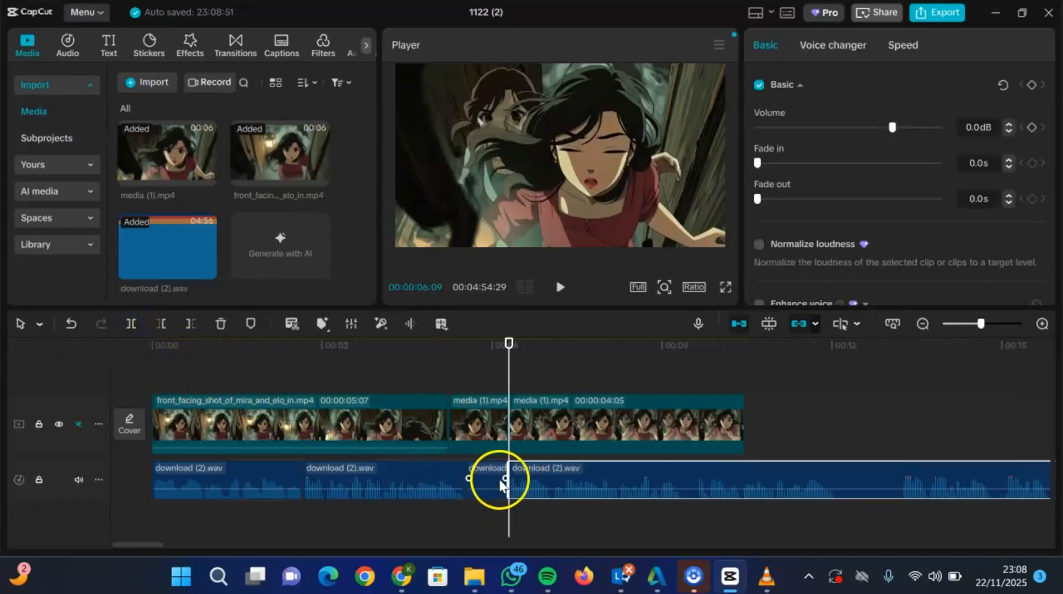
pyautogui.press('Delete')
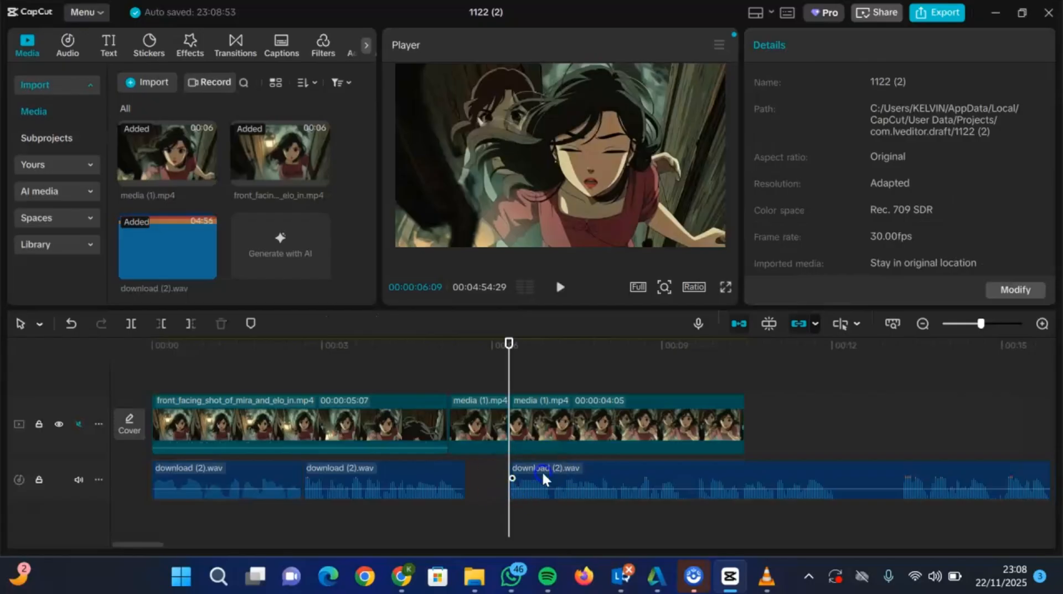
pyautogui.moveTo(542, 472); pyautogui.dragTo(500, 478)
# - Play the timeline from the start to review the trimmed narration with the clips, and switch back to Google AI Studio
pyautogui.click(157, 370)
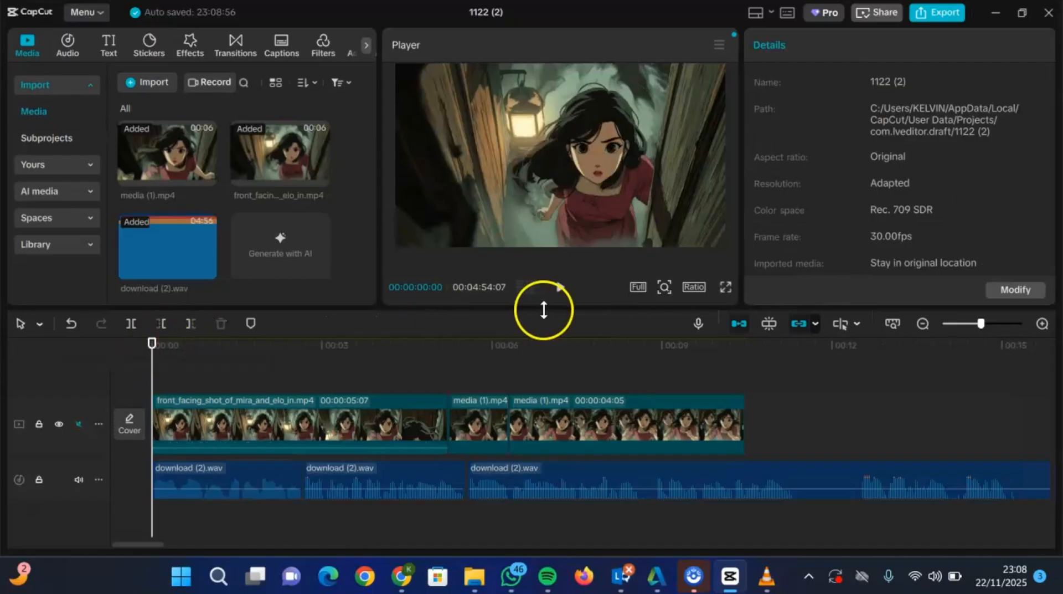
pyautogui.click(562, 289)
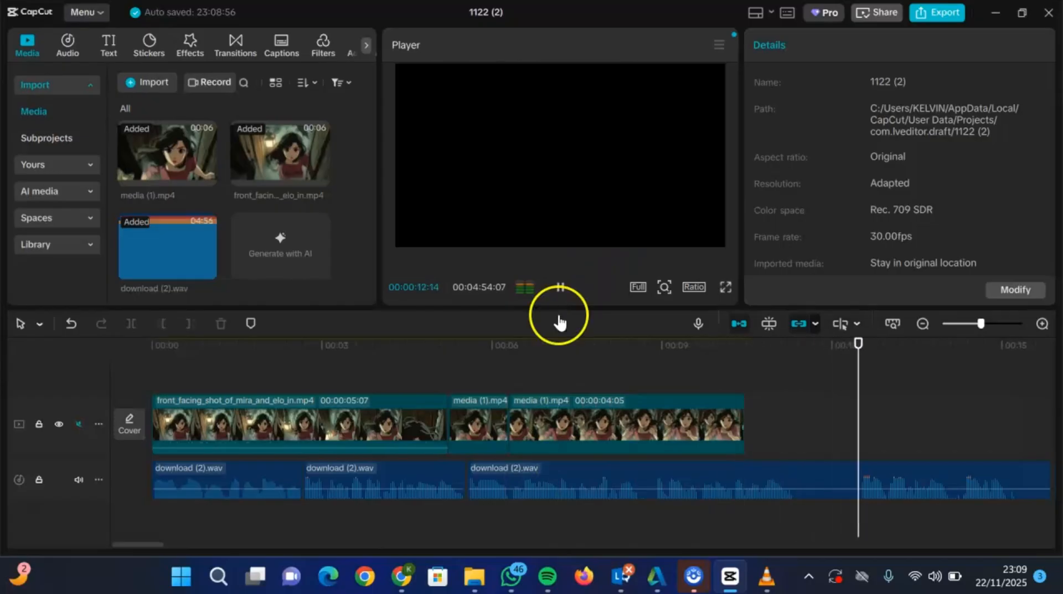
pyautogui.click(559, 288)
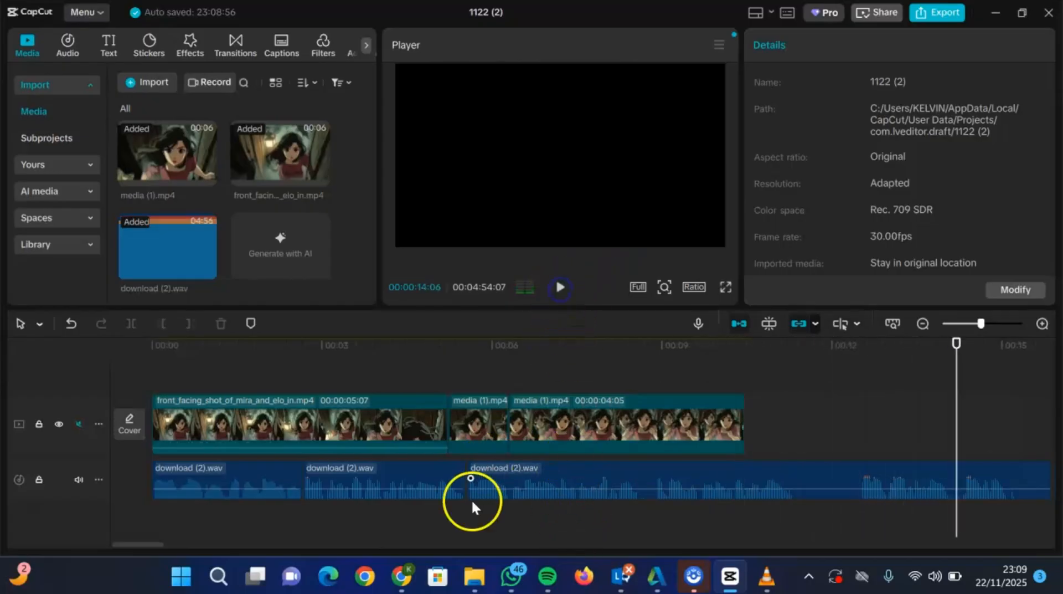
pyautogui.click(407, 577)
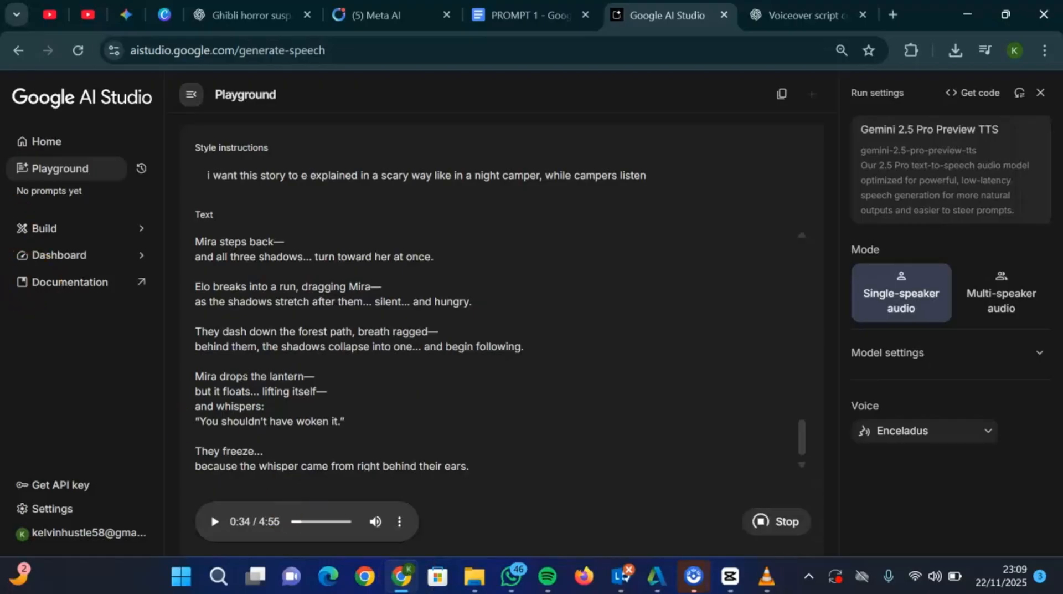
pyautogui.click(203, 46)
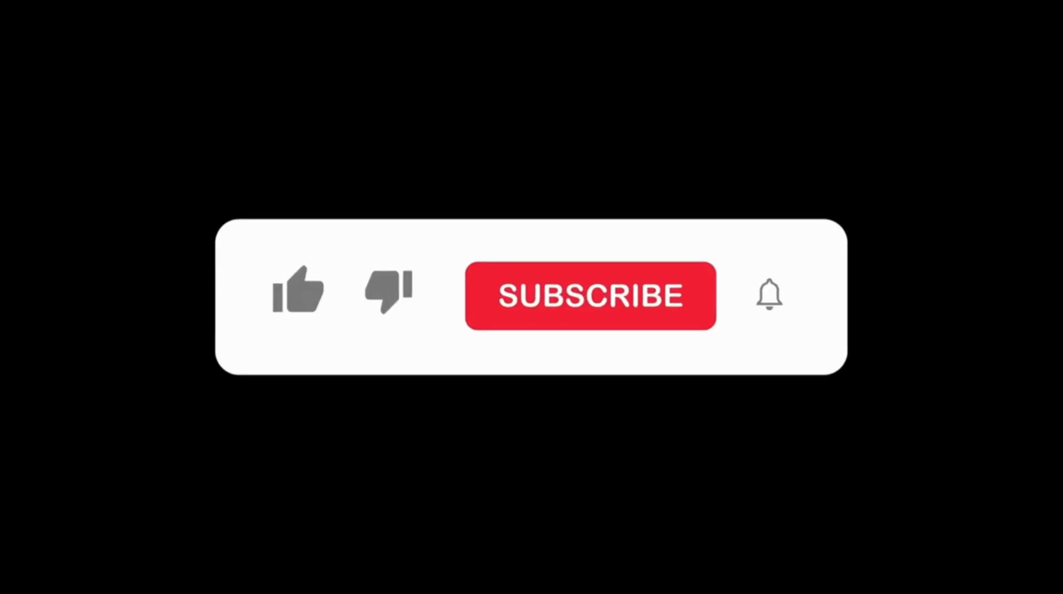